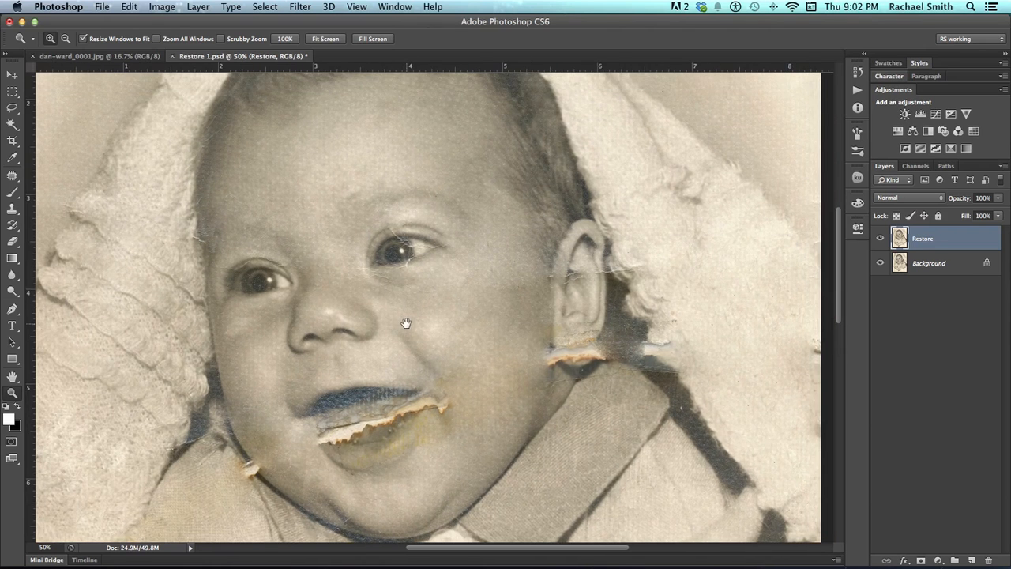
# Set up the Clone Stamp tool with a 39 px brush at 79% hardness for retouching the ear.
pyautogui.click(587, 280)
pyautogui.click(586, 280)
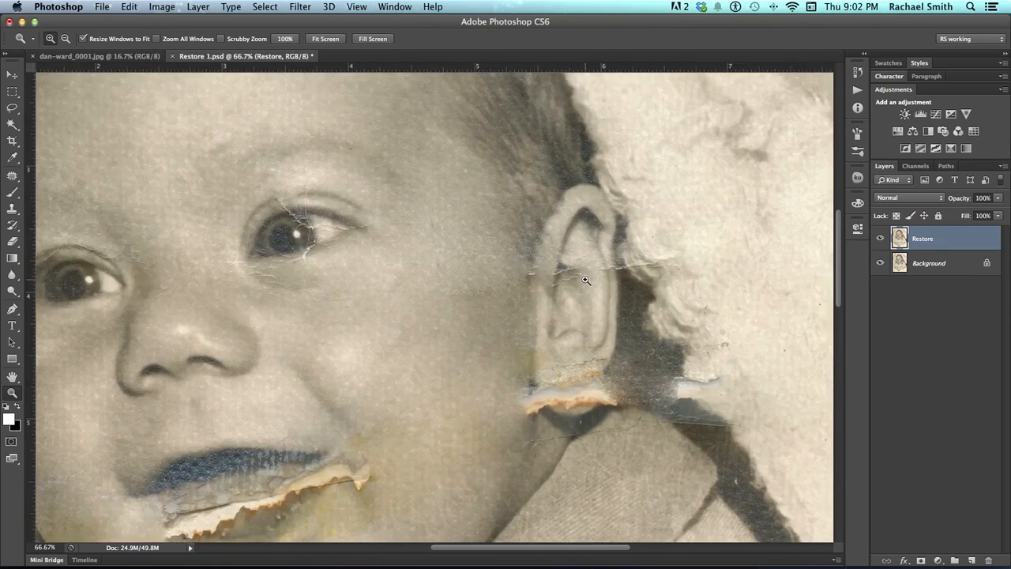
pyautogui.click(586, 280)
pyautogui.moveTo(586, 280); pyautogui.dragTo(410, 291)
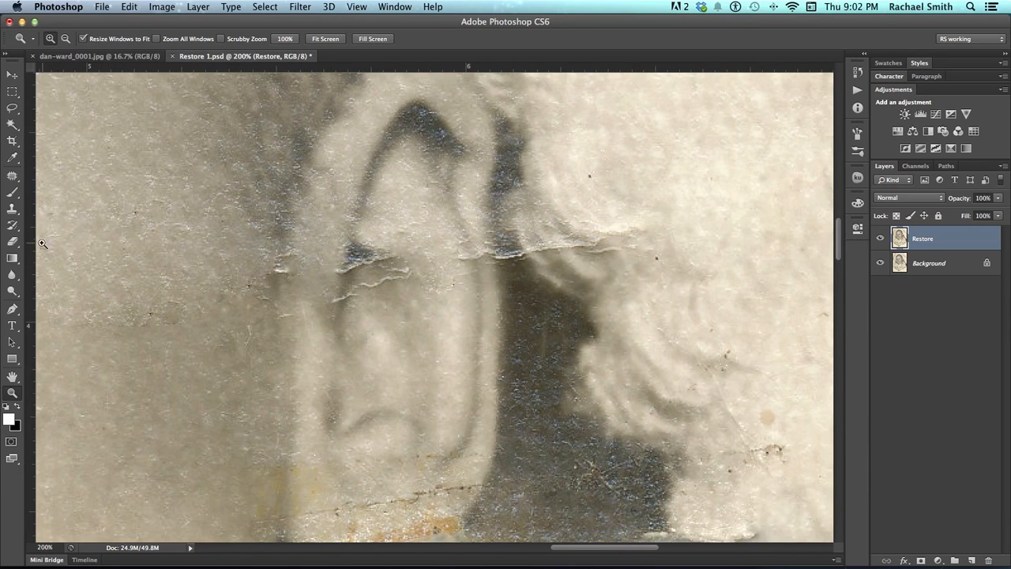
pyautogui.click(11, 211)
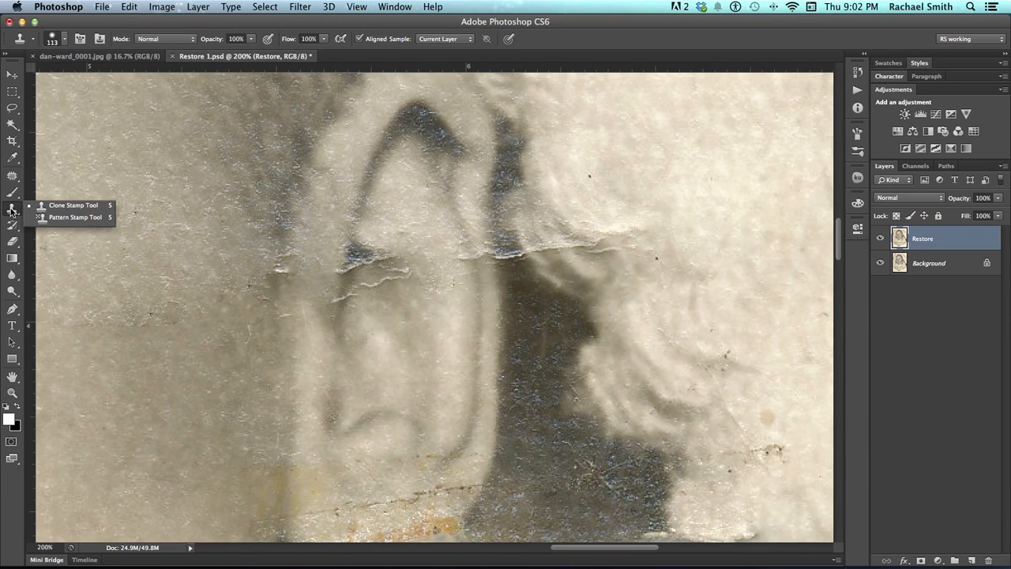
pyautogui.click(47, 205)
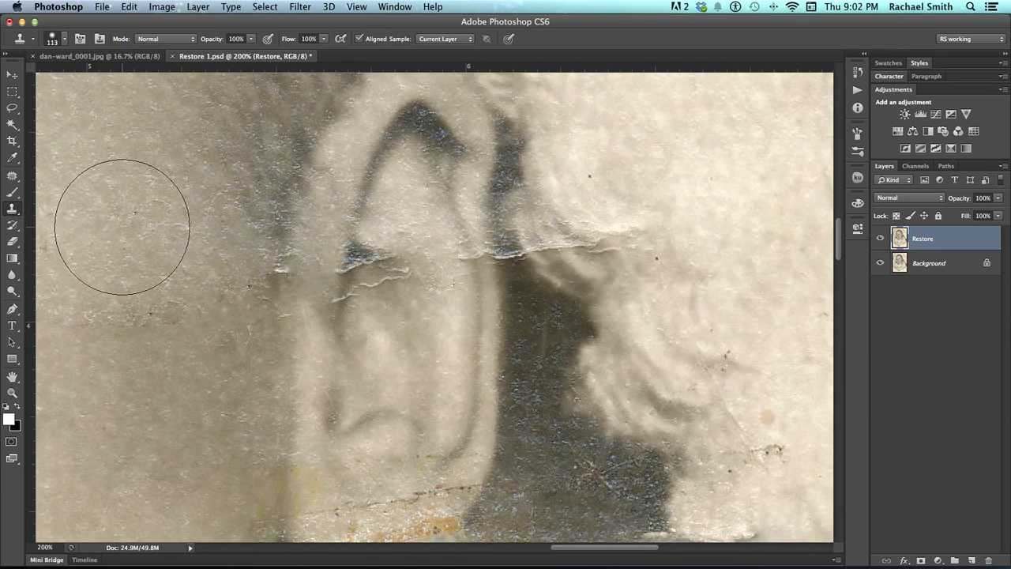
pyautogui.rightClick(195, 215)
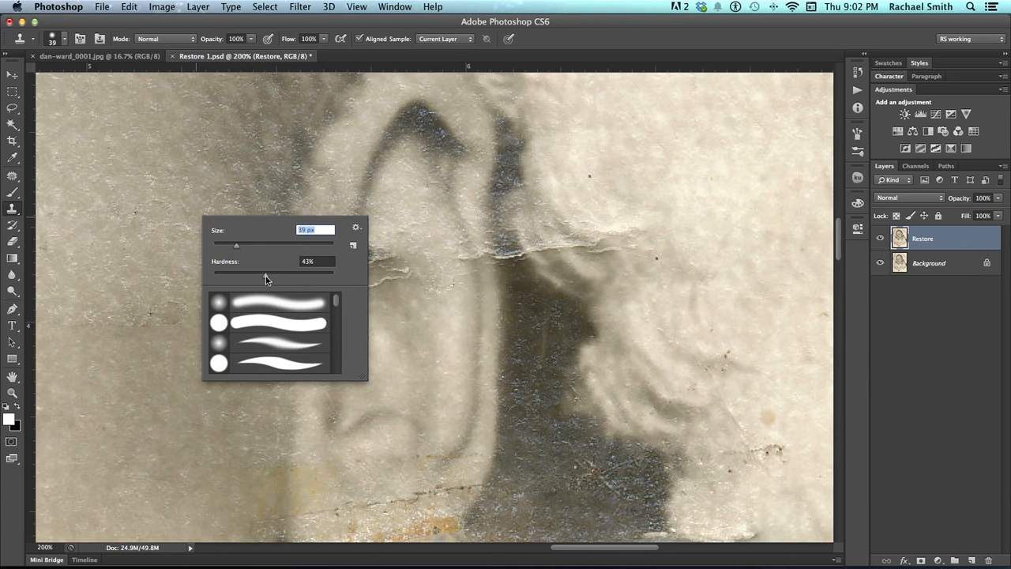
pyautogui.moveTo(265, 276); pyautogui.dragTo(297, 277)
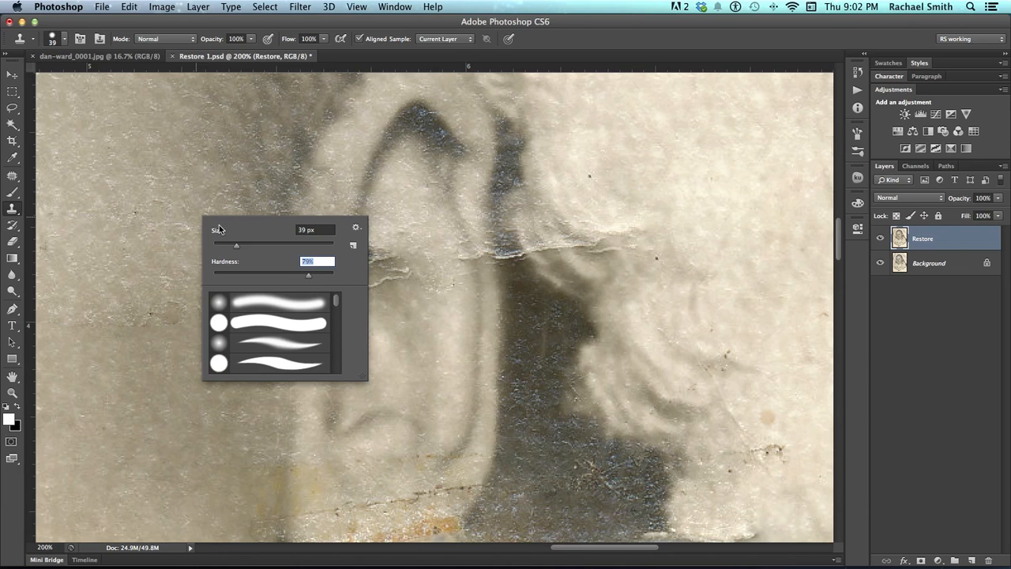
pyautogui.click(239, 203)
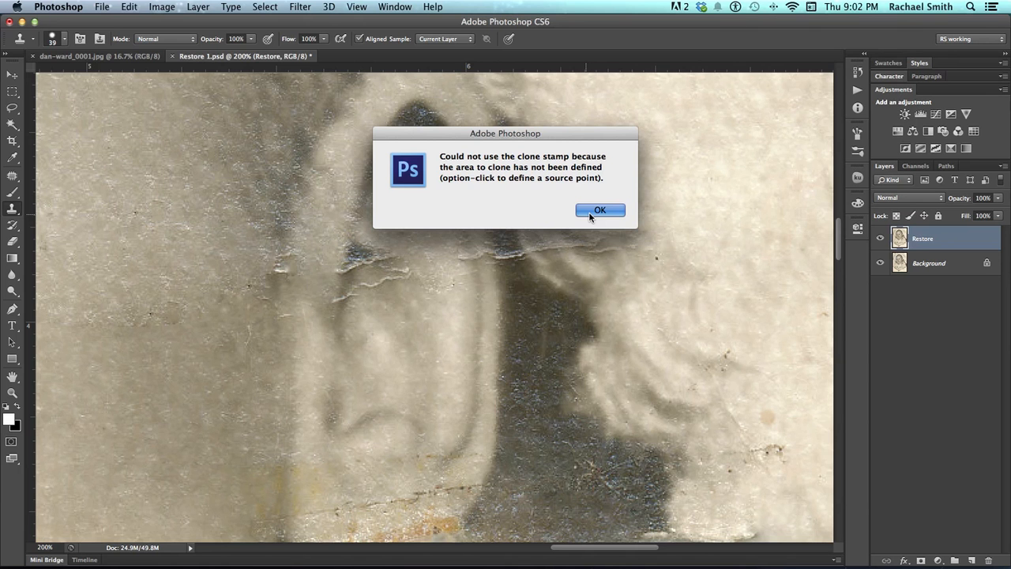
pyautogui.click(601, 210)
# Reduce the Clone Stamp brush to 24 px and try cloning over the crease on the ear's outer rim.
pyautogui.moveTo(309, 252); pyautogui.dragTo(366, 215)
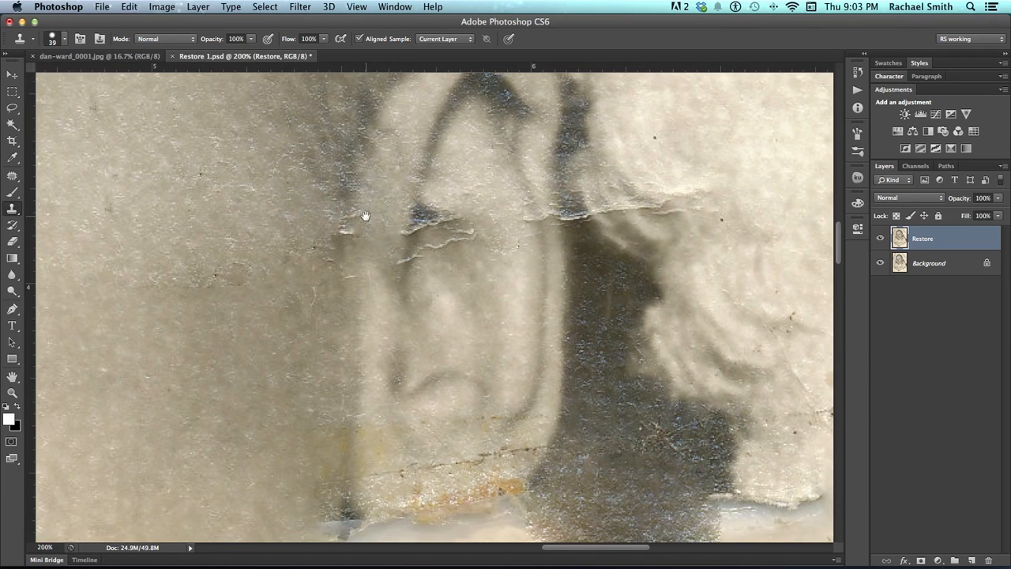
pyautogui.moveTo(531, 256); pyautogui.dragTo(452, 314)
pyautogui.press('z')
pyautogui.click(490, 290)
pyautogui.press('s')
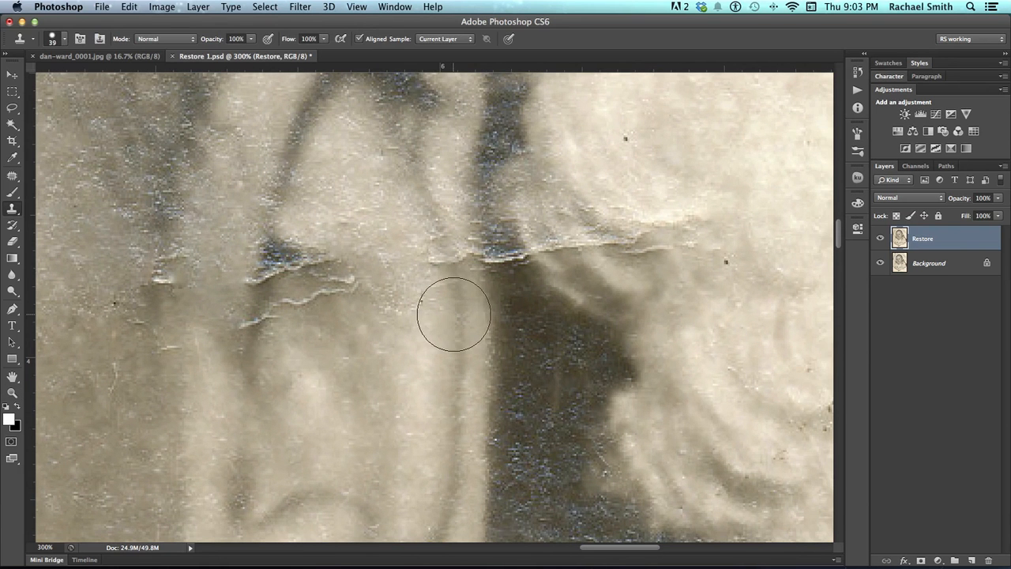
pyautogui.moveTo(461, 330); pyautogui.dragTo(447, 330)
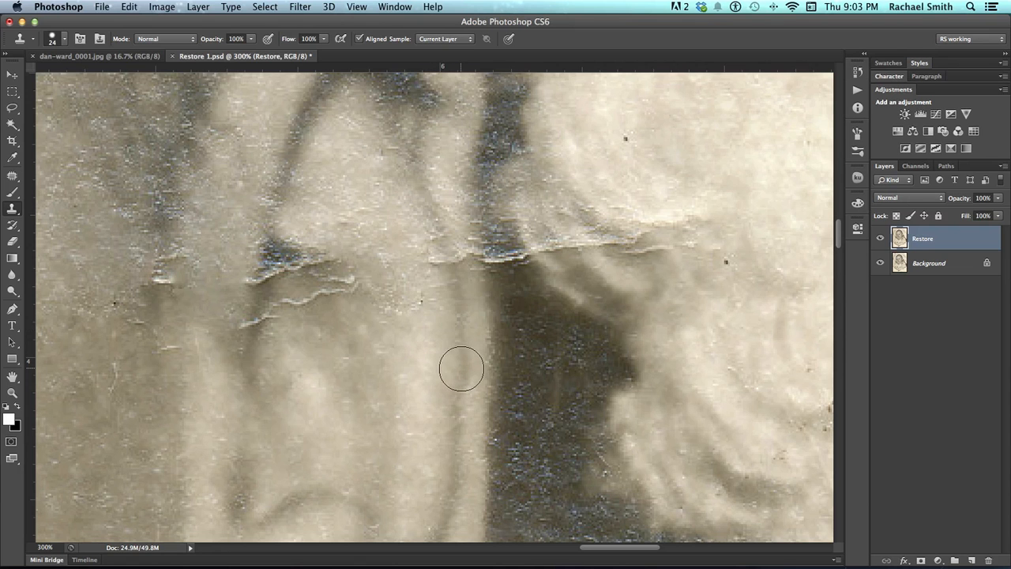
pyautogui.click(451, 265)
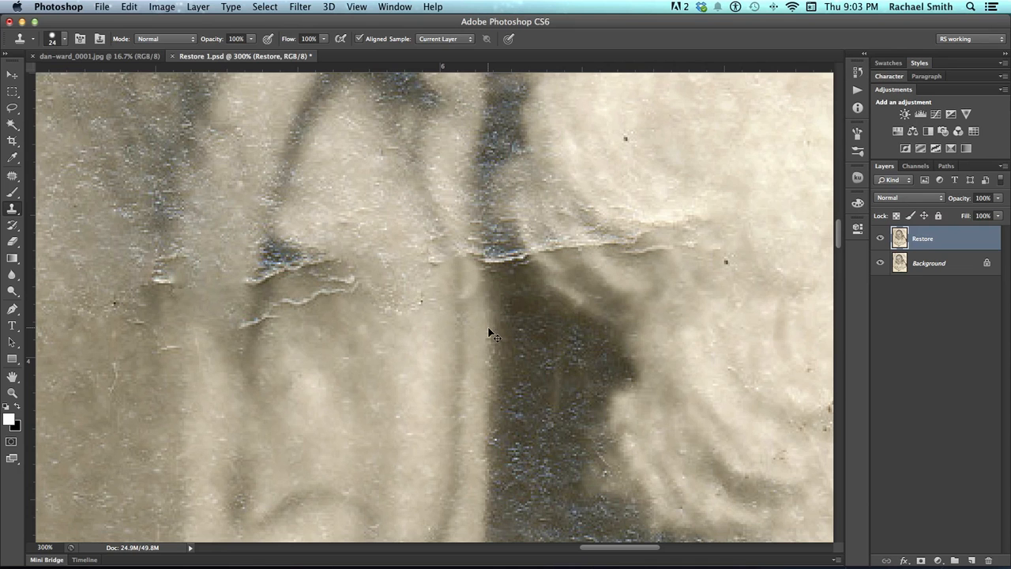
pyautogui.press('super+z')
# Clone clean skin from the lower ear over the dark crack and speckles on the cheek side of the earlobe.
pyautogui.moveTo(303, 282); pyautogui.dragTo(458, 253)
pyautogui.moveTo(376, 278); pyautogui.dragTo(168, 239)
pyautogui.moveTo(362, 256)
pyautogui.mouseDown()
pyautogui.moveTo(354, 372)
pyautogui.moveTo(397, 403)
pyautogui.moveTo(368, 326)
pyautogui.moveTo(363, 116)
pyautogui.mouseUp()
pyautogui.moveTo(378, 276)
pyautogui.mouseDown()
pyautogui.moveTo(384, 237)
pyautogui.moveTo(393, 252)
pyautogui.moveTo(537, 240)
pyautogui.moveTo(463, 280)
pyautogui.moveTo(426, 212)
pyautogui.mouseUp()
pyautogui.press('z')
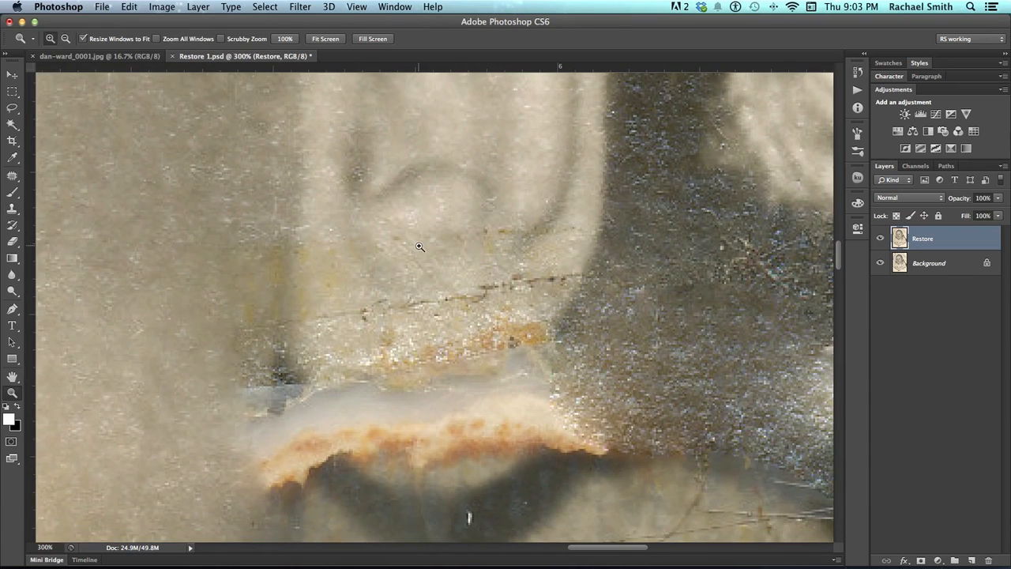
pyautogui.keyDown('alt'); pyautogui.click(420, 246); pyautogui.keyUp('alt')
pyautogui.moveTo(408, 327); pyautogui.dragTo(410, 372)
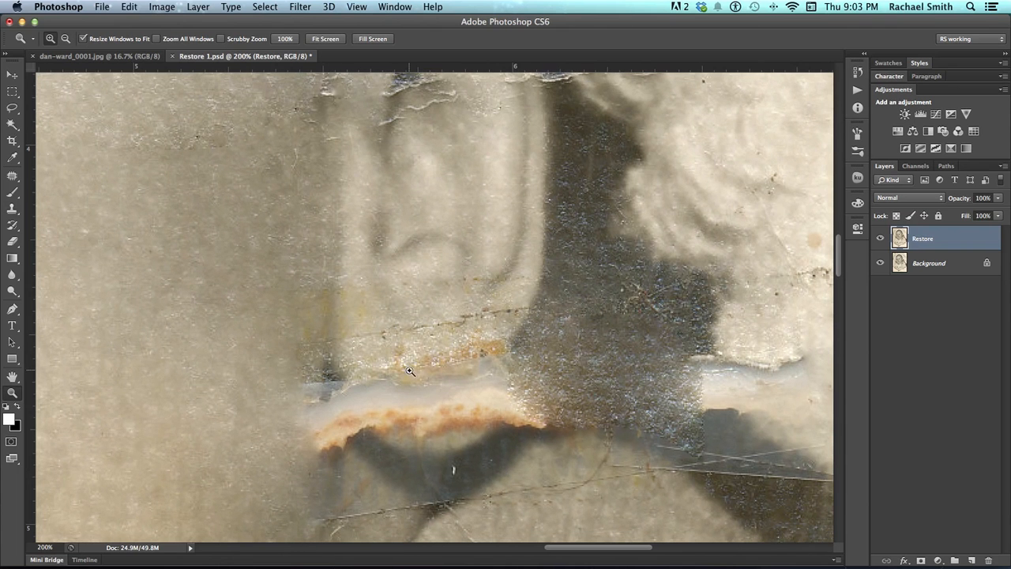
pyautogui.press('s')
pyautogui.moveTo(244, 276)
pyautogui.mouseDown()
pyautogui.moveTo(287, 230)
pyautogui.moveTo(316, 224)
pyautogui.mouseUp()
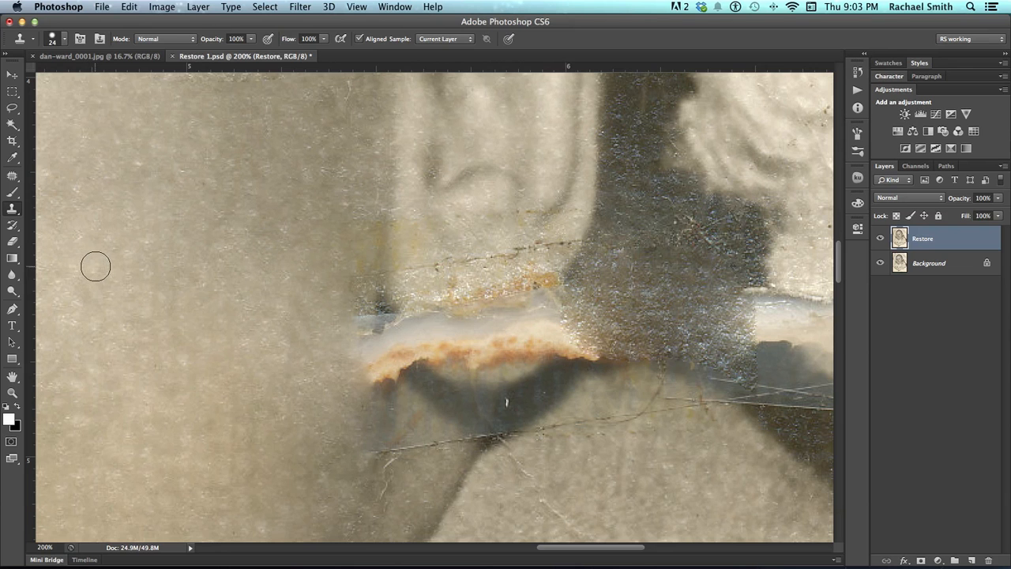
pyautogui.hscroll(-3, 100, 257)
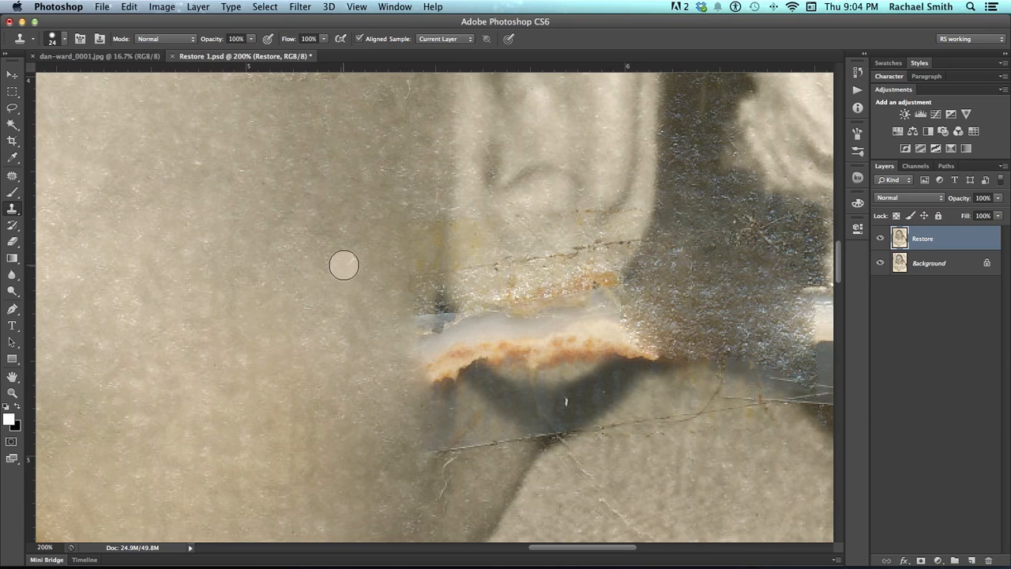
pyautogui.moveTo(472, 225)
pyautogui.mouseDown()
pyautogui.moveTo(475, 263)
pyautogui.moveTo(483, 267)
pyautogui.moveTo(483, 248)
pyautogui.moveTo(497, 263)
pyautogui.moveTo(503, 217)
pyautogui.moveTo(493, 217)
pyautogui.moveTo(504, 253)
pyautogui.moveTo(523, 216)
pyautogui.moveTo(516, 275)
pyautogui.moveTo(543, 253)
pyautogui.moveTo(536, 271)
pyautogui.moveTo(564, 252)
pyautogui.moveTo(403, 258)
pyautogui.moveTo(319, 289)
pyautogui.mouseUp()
pyautogui.keyDown('alt'); pyautogui.click(249, 239); pyautogui.keyUp('alt')
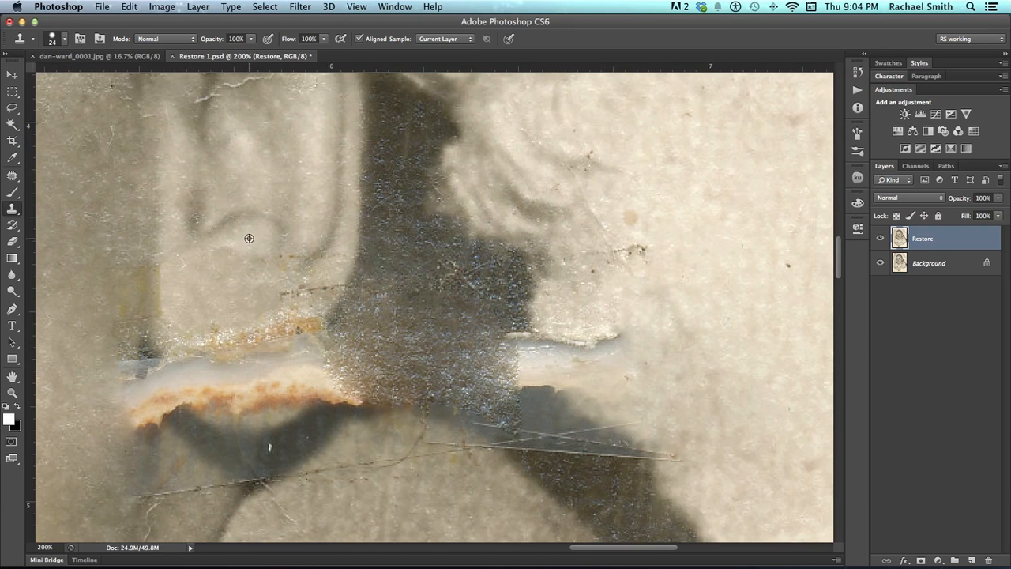
# Try cloning nearby cheek skin over the yellow stain where the cheek meets the earlobe.
pyautogui.moveTo(250, 314); pyautogui.dragTo(417, 307)
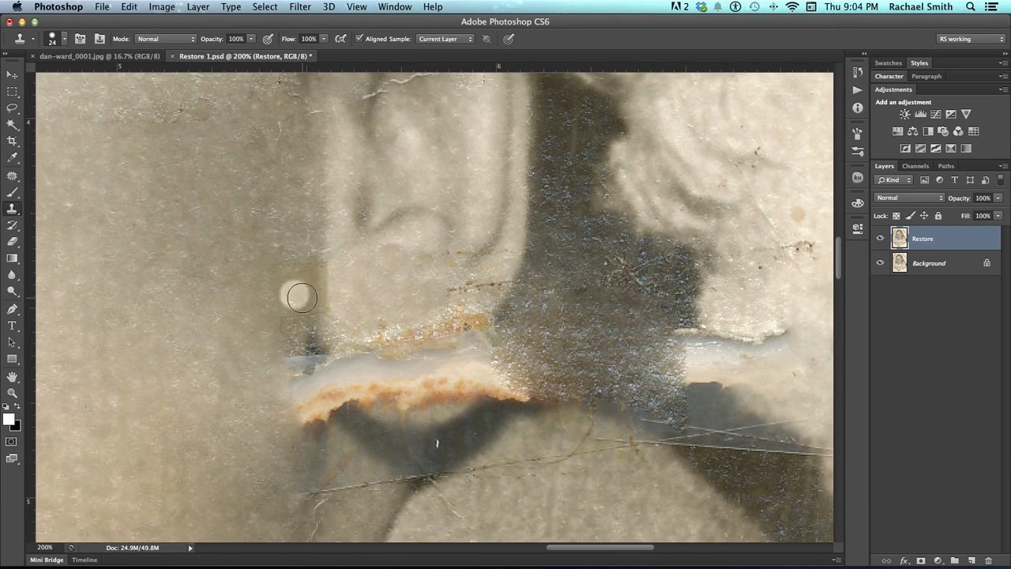
pyautogui.moveTo(312, 377); pyautogui.dragTo(376, 313)
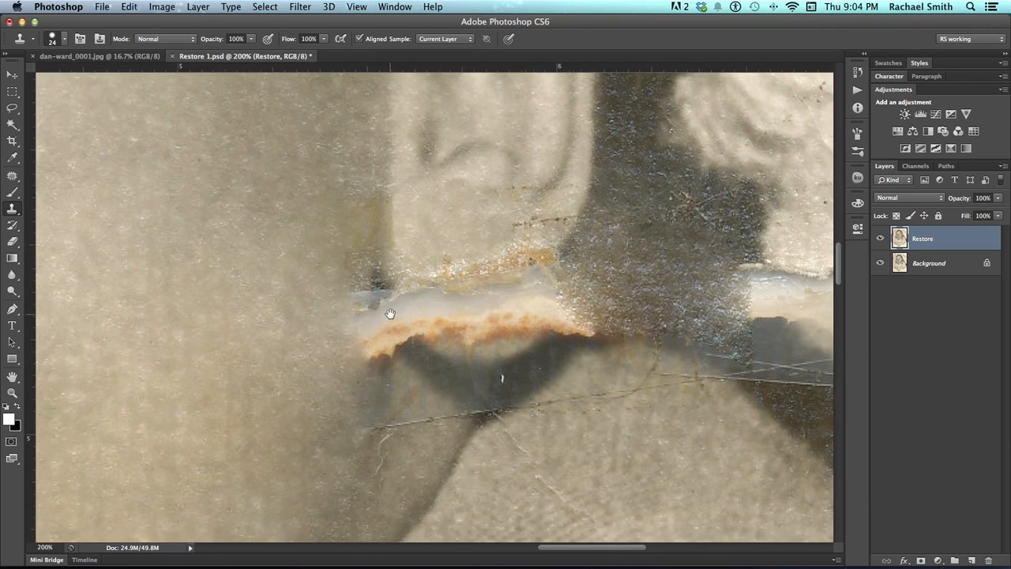
pyautogui.moveTo(472, 309); pyautogui.dragTo(356, 386)
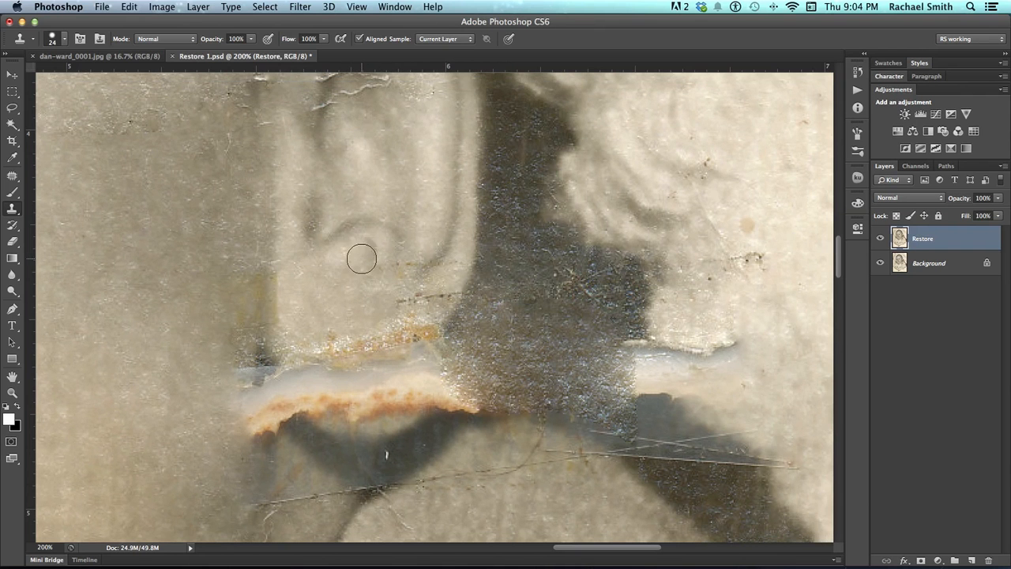
pyautogui.scroll(-2, 319, 249)
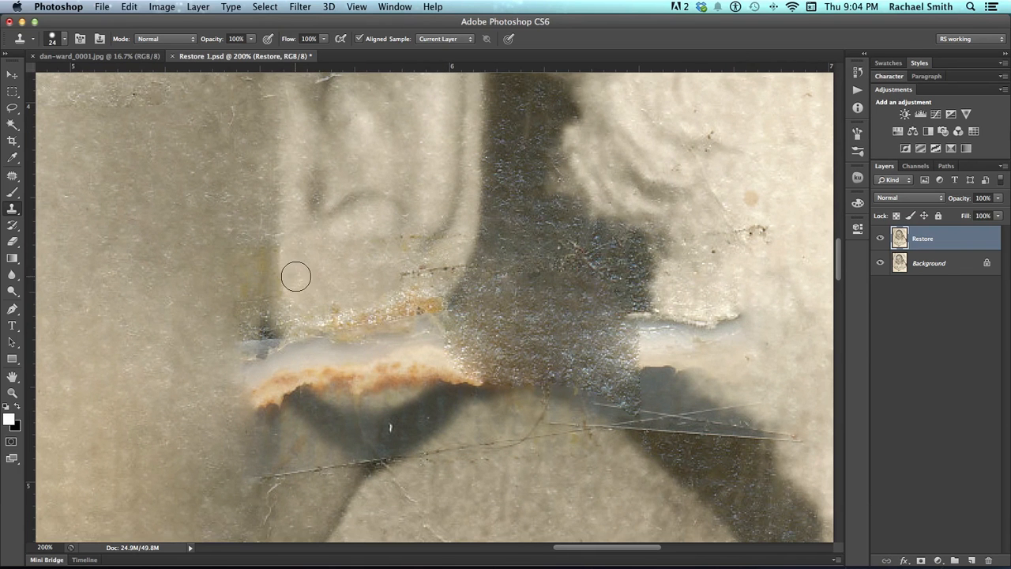
pyautogui.scroll(-1, 293, 273)
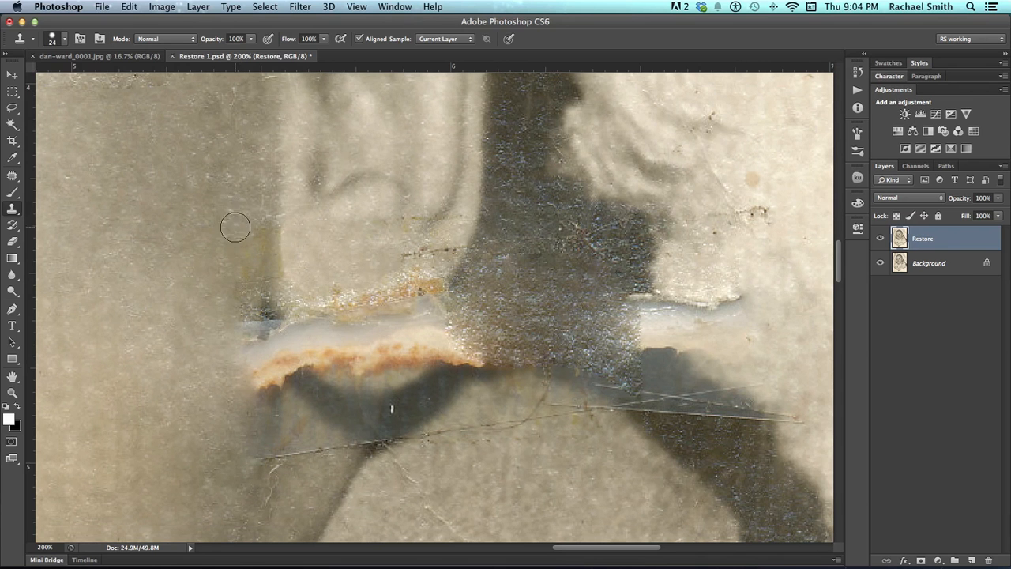
pyautogui.keyDown('alt'); pyautogui.click(224, 205); pyautogui.keyUp('alt')
pyautogui.click(229, 235)
pyautogui.moveTo(240, 221); pyautogui.dragTo(254, 223)
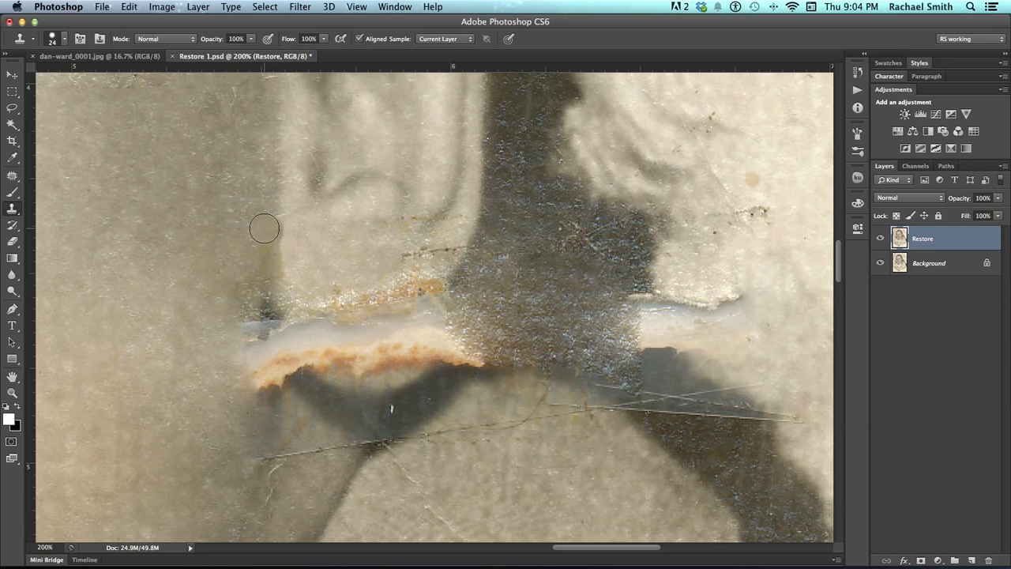
# Undo the clone strokes made over the yellow stain beside the earlobe.
pyautogui.hscroll(-5, 262, 226)
pyautogui.scroll(2, 262, 226)
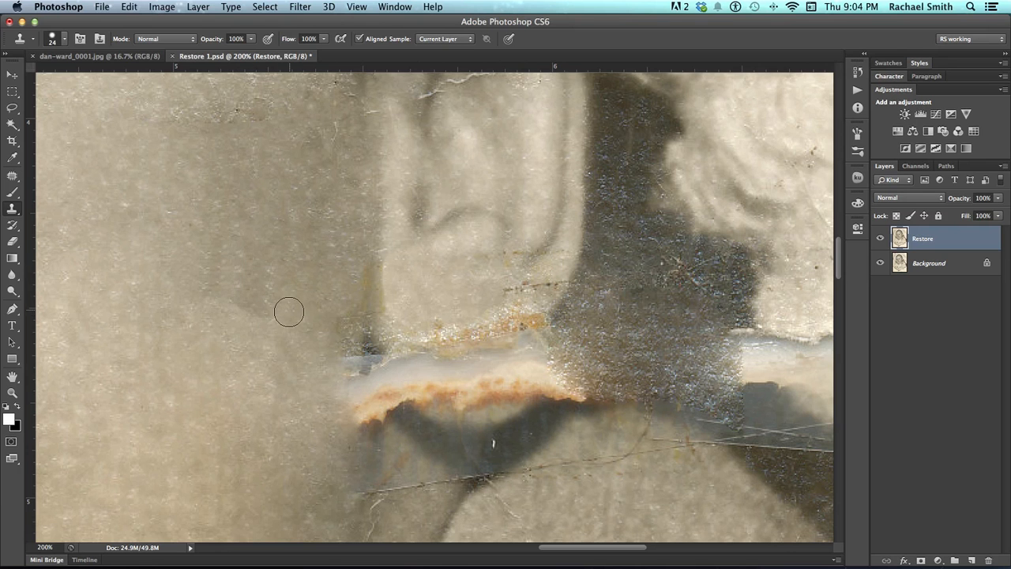
pyautogui.click(362, 358)
pyautogui.press('super+z')
pyautogui.press('alt+super+z')
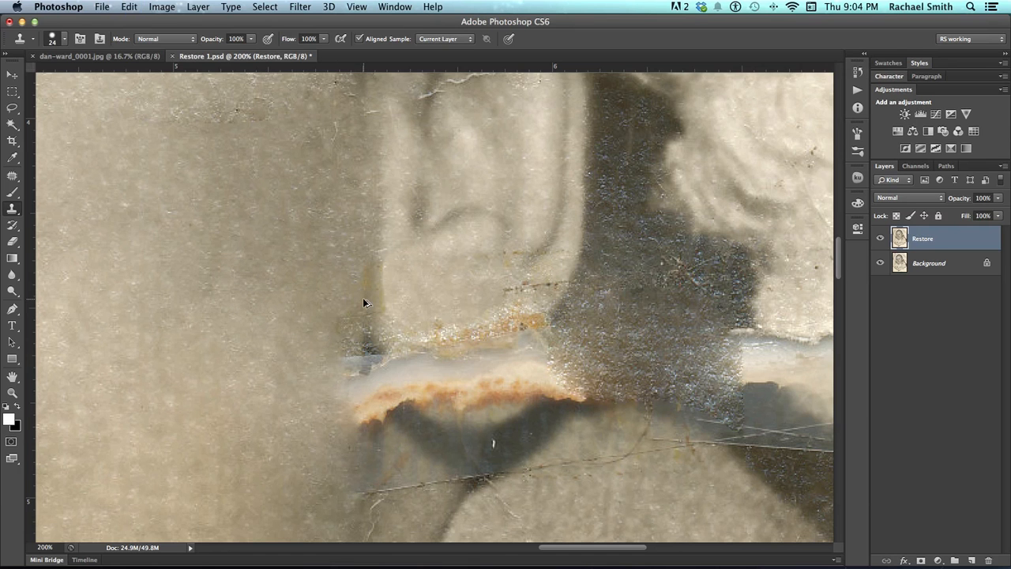
pyautogui.press('alt+super+z')
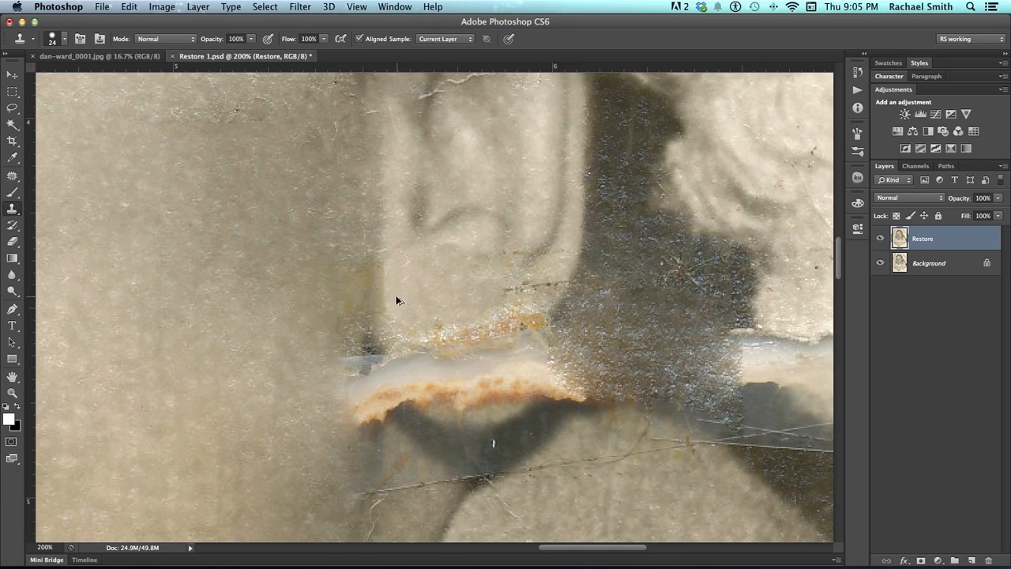
# Clone clean inner-ear skin over the orange stains and white speckles along the bottom of the earlobe.
pyautogui.moveTo(386, 306); pyautogui.dragTo(290, 323)
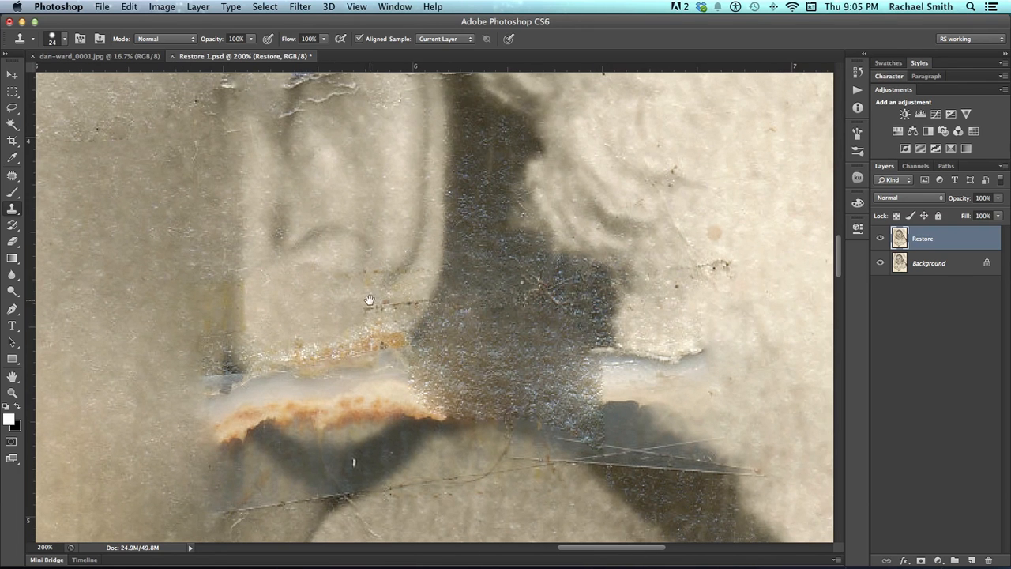
pyautogui.moveTo(332, 253)
pyautogui.mouseDown()
pyautogui.moveTo(256, 324)
pyautogui.moveTo(307, 260)
pyautogui.moveTo(300, 276)
pyautogui.moveTo(317, 192)
pyautogui.mouseUp()
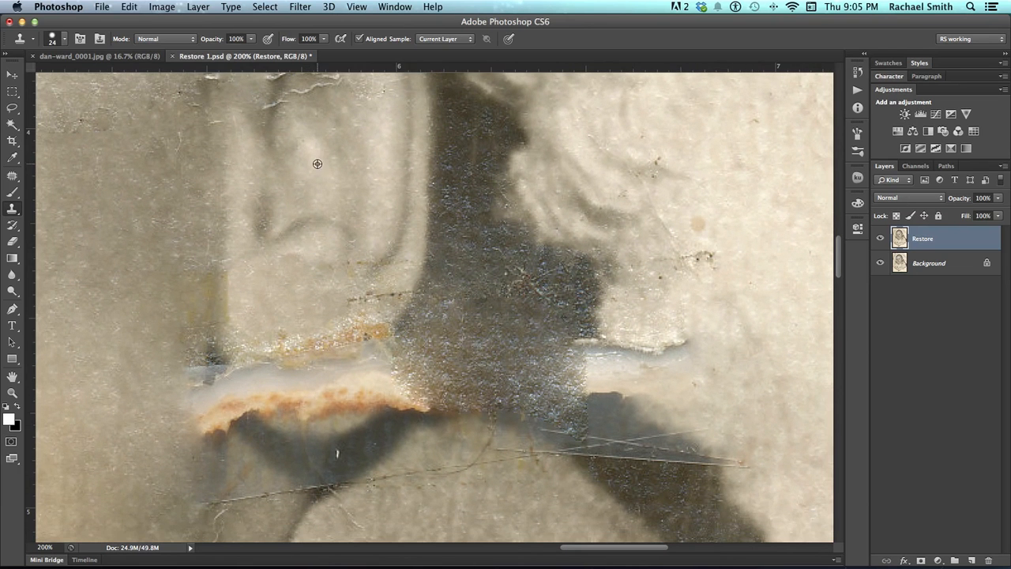
pyautogui.moveTo(308, 294)
pyautogui.mouseDown()
pyautogui.moveTo(309, 338)
pyautogui.moveTo(318, 340)
pyautogui.moveTo(335, 324)
pyautogui.moveTo(308, 323)
pyautogui.moveTo(342, 264)
pyautogui.moveTo(325, 314)
pyautogui.moveTo(283, 355)
pyautogui.moveTo(287, 337)
pyautogui.moveTo(241, 348)
pyautogui.mouseUp()
pyautogui.keyDown('alt'); pyautogui.click(253, 316); pyautogui.keyUp('alt')
pyautogui.moveTo(313, 242); pyautogui.dragTo(280, 267)
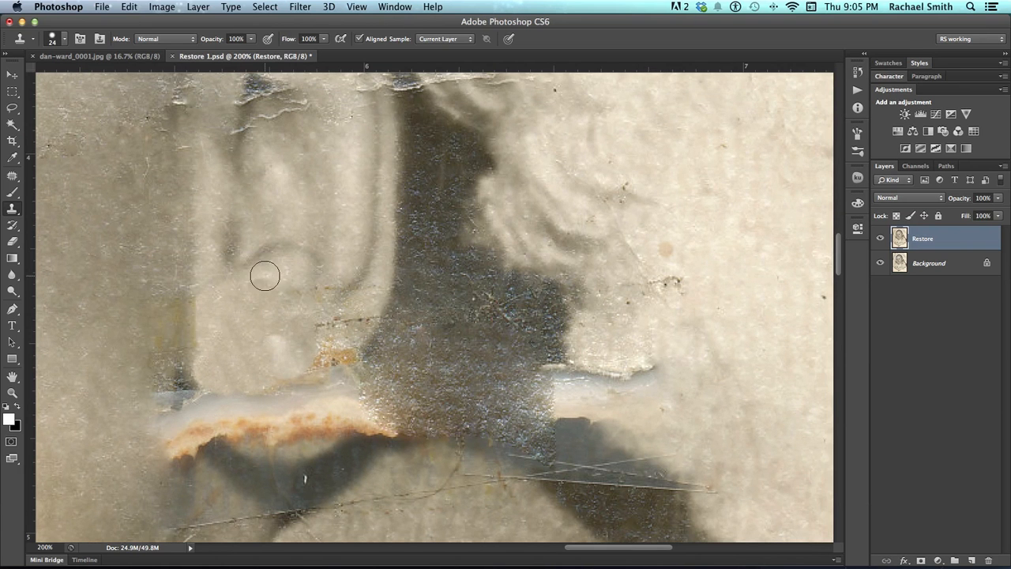
# Clone cheek skin over the cheek-side end of the torn strip beneath the ear.
pyautogui.moveTo(296, 313); pyautogui.dragTo(301, 251)
pyautogui.moveTo(260, 336)
pyautogui.mouseDown()
pyautogui.moveTo(298, 338)
pyautogui.moveTo(301, 284)
pyautogui.mouseUp()
pyautogui.moveTo(205, 339)
pyautogui.mouseDown()
pyautogui.moveTo(182, 373)
pyautogui.moveTo(200, 277)
pyautogui.mouseUp()
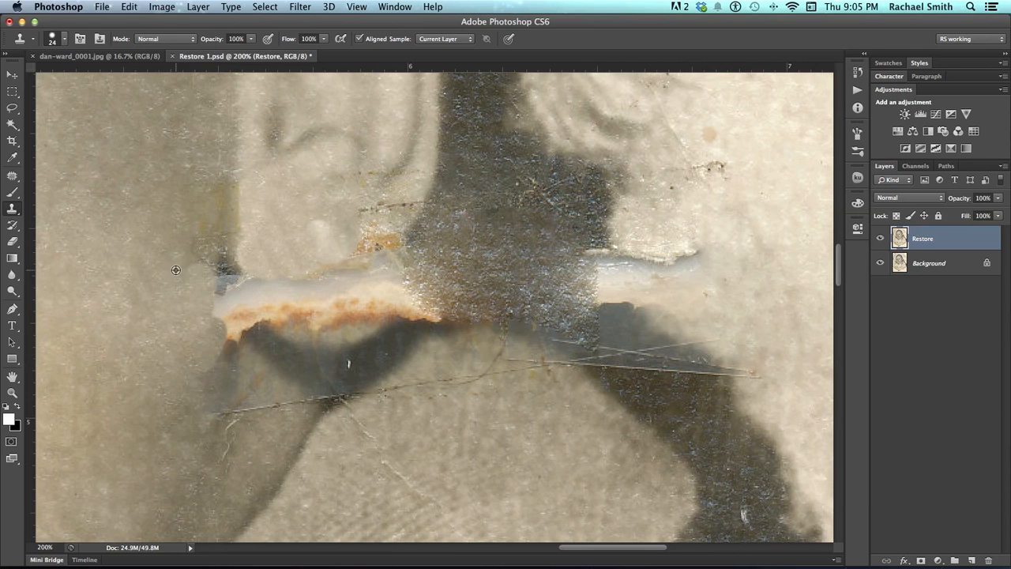
pyautogui.moveTo(201, 281); pyautogui.dragTo(202, 248)
# Use the Patch tool to blend the blotch on the cheek beside the end of the tear with nearby skin.
pyautogui.press('z')
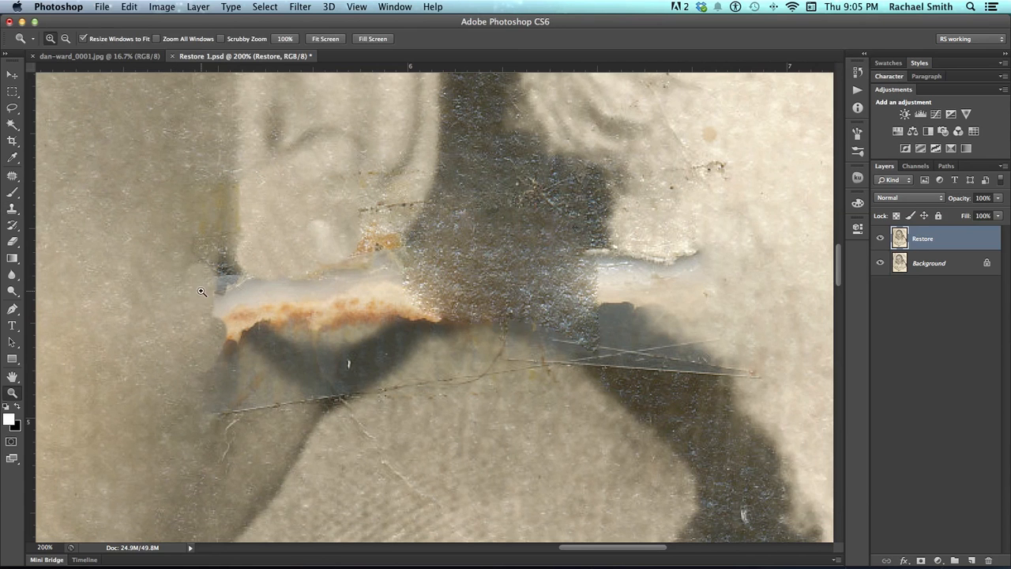
pyautogui.click(46, 266)
pyautogui.moveTo(12, 176); pyautogui.dragTo(44, 203)
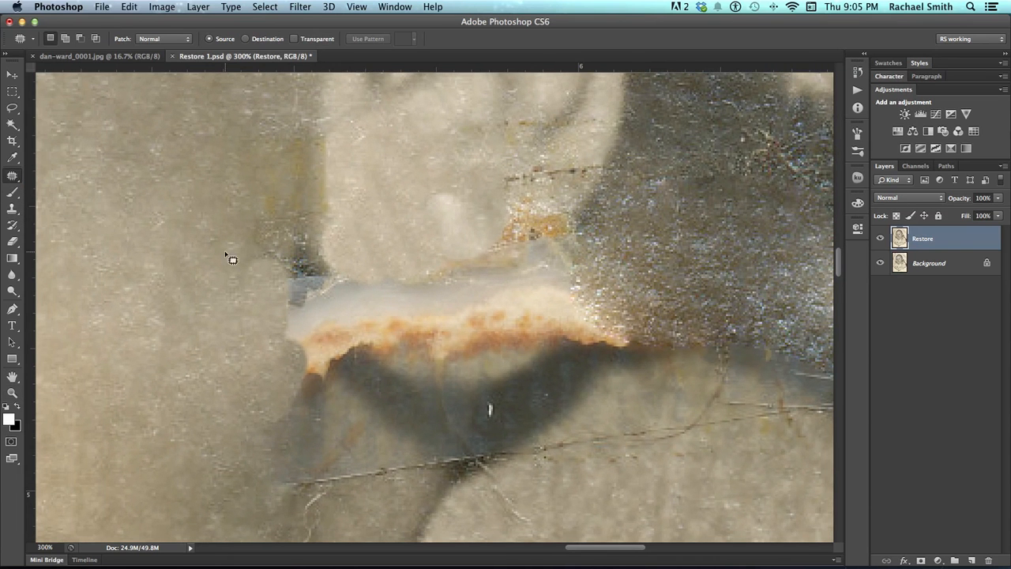
pyautogui.moveTo(291, 258); pyautogui.dragTo(226, 253)
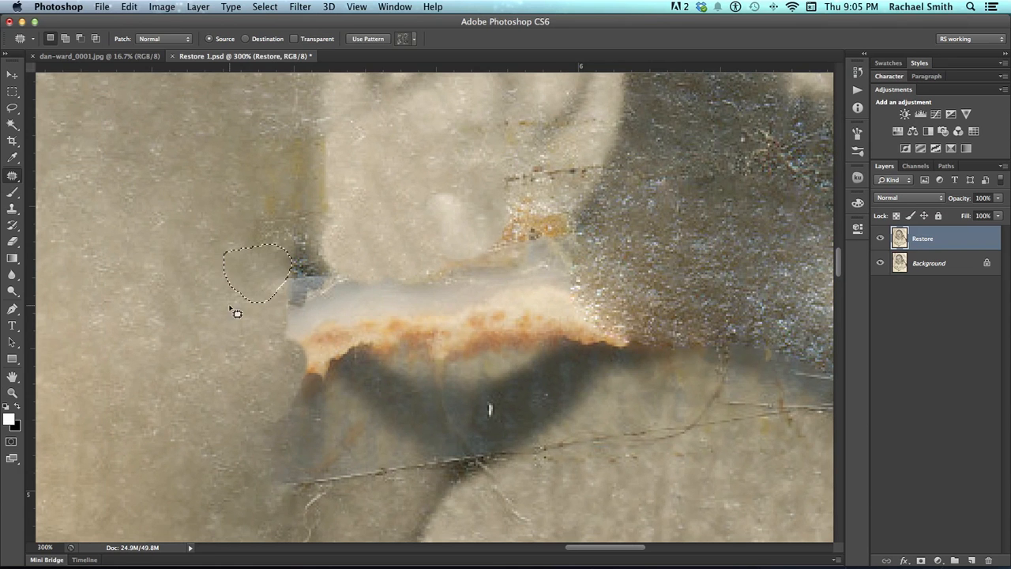
pyautogui.press('super+d')
# Patch the light spot on the earlobe with surrounding skin texture and clear the selection.
pyautogui.moveTo(331, 326); pyautogui.dragTo(196, 437)
pyautogui.moveTo(281, 296)
pyautogui.mouseDown()
pyautogui.moveTo(286, 346)
pyautogui.moveTo(331, 353)
pyautogui.moveTo(332, 304)
pyautogui.mouseUp()
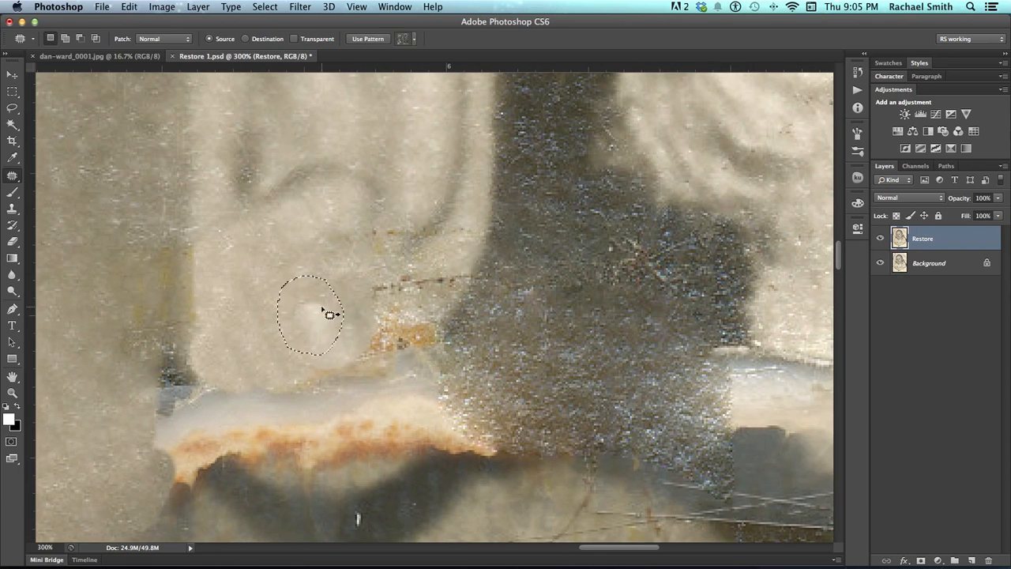
pyautogui.press('super+d')
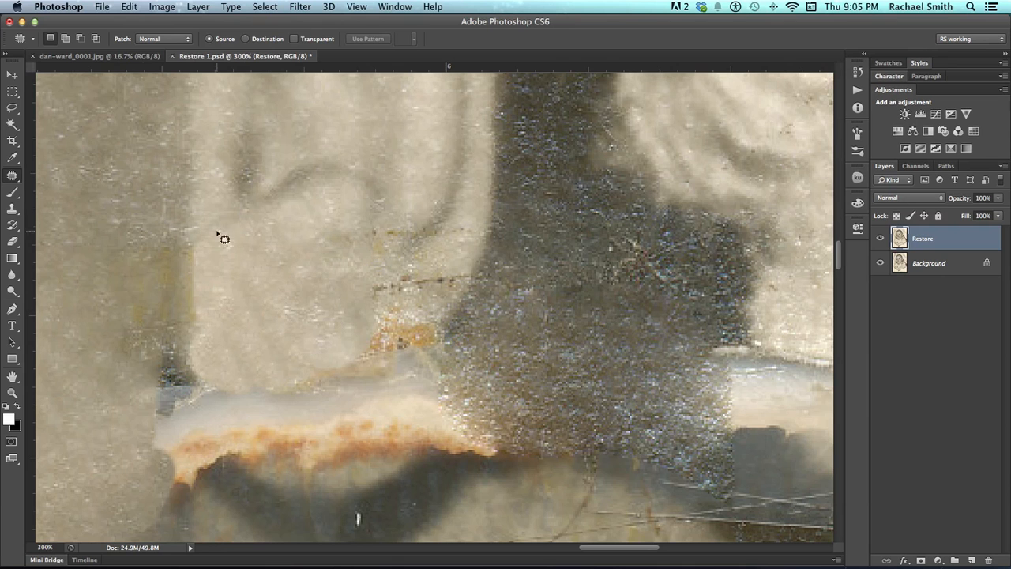
# Try cloning ear skin over the crack across the middle of the ear, and undo the last stroke.
pyautogui.press('z')
pyautogui.keyDown('alt'); pyautogui.click(278, 258); pyautogui.keyUp('alt')
pyautogui.keyDown('alt'); pyautogui.click(290, 291); pyautogui.keyUp('alt')
pyautogui.moveTo(290, 291); pyautogui.dragTo(358, 326)
pyautogui.click(359, 325)
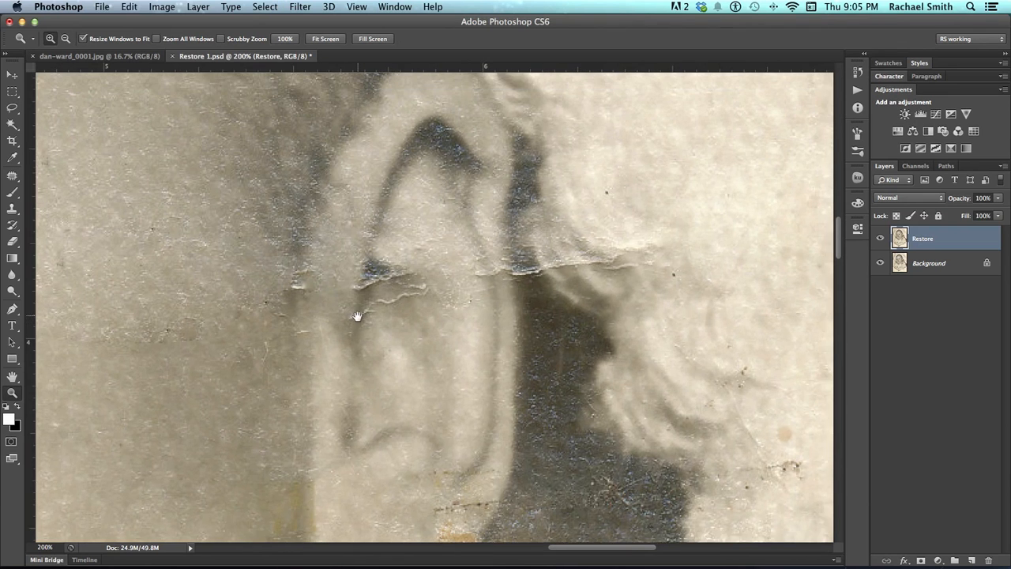
pyautogui.press('s')
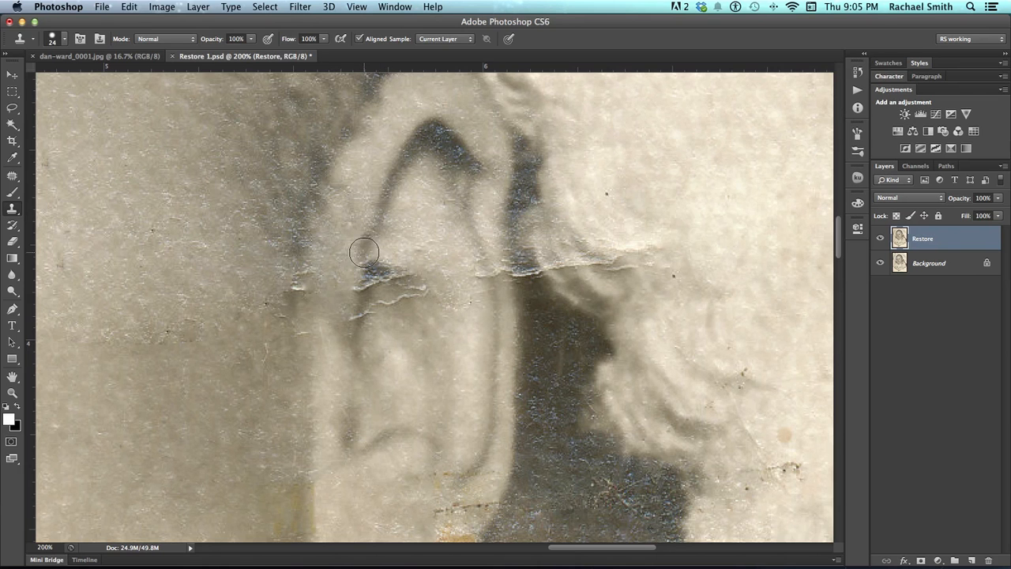
pyautogui.moveTo(356, 307); pyautogui.dragTo(355, 321)
pyautogui.moveTo(375, 274); pyautogui.dragTo(387, 257)
pyautogui.press('super+z')
# With the Clone Stamp at 66% opacity and 58% hardness, clone blanket texture over the crack running from the ear into the blanket.
pyautogui.click(249, 39)
pyautogui.moveTo(251, 55); pyautogui.dragTo(235, 55)
pyautogui.rightClick(289, 185)
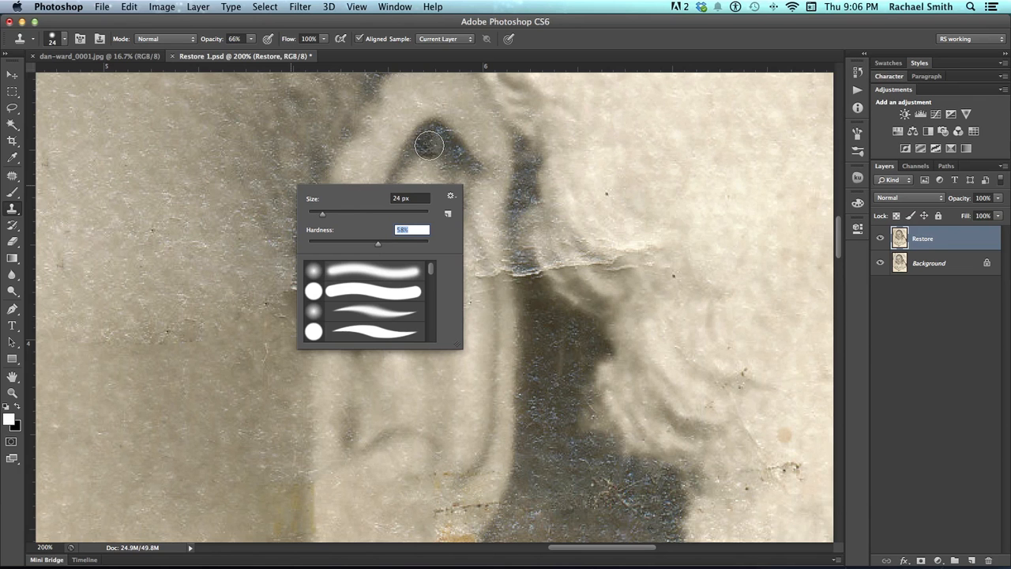
pyautogui.keyDown('alt'); pyautogui.click(634, 252); pyautogui.keyUp('alt')
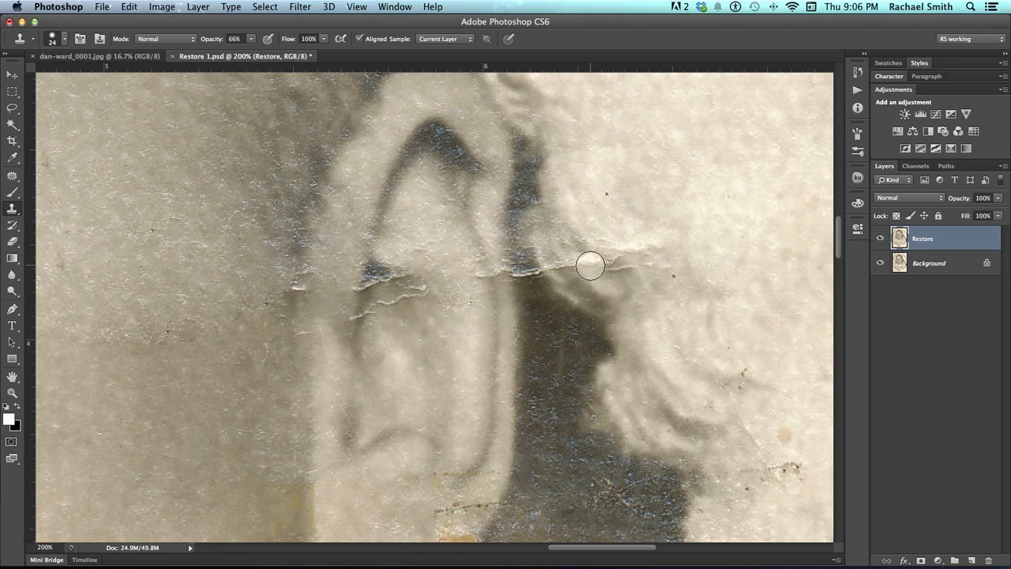
pyautogui.moveTo(598, 264); pyautogui.dragTo(651, 251)
pyautogui.click(553, 283)
pyautogui.keyDown('alt'); pyautogui.click(576, 273); pyautogui.keyUp('alt')
pyautogui.keyDown('alt'); pyautogui.click(691, 245); pyautogui.keyUp('alt')
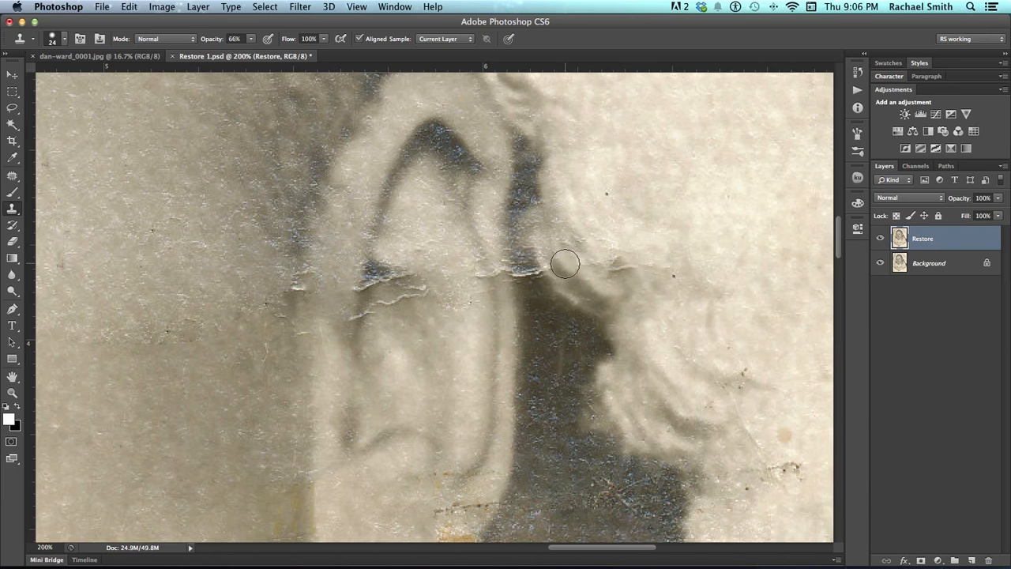
# Clone inner-ear skin over the lower branch of the crack in the middle of the ear.
pyautogui.moveTo(517, 310); pyautogui.dragTo(424, 227)
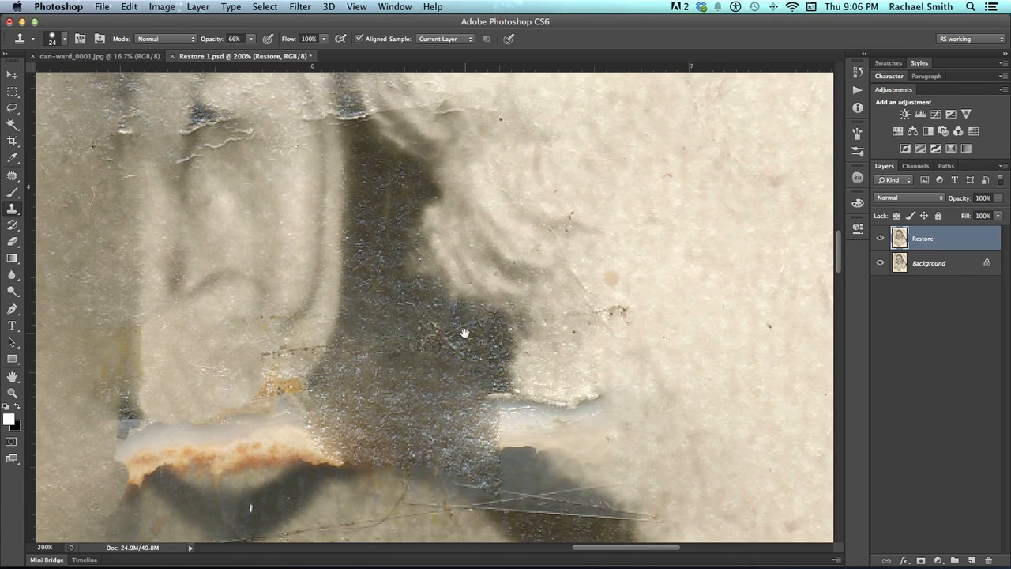
pyautogui.moveTo(408, 274); pyautogui.dragTo(501, 419)
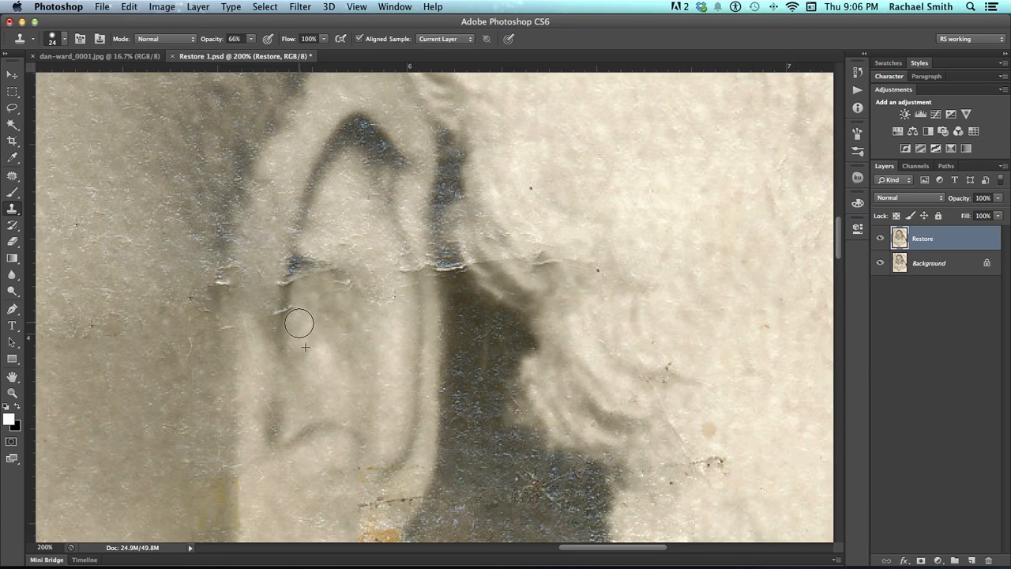
pyautogui.moveTo(282, 341); pyautogui.dragTo(282, 334)
pyautogui.moveTo(300, 337); pyautogui.dragTo(373, 357)
# Using a 19 px Clone Stamp, rebuild the dark inner fold where the crack crosses it, sampling the shadow near the top of the ear.
pyautogui.press('z')
pyautogui.click(321, 377)
pyautogui.click(323, 377)
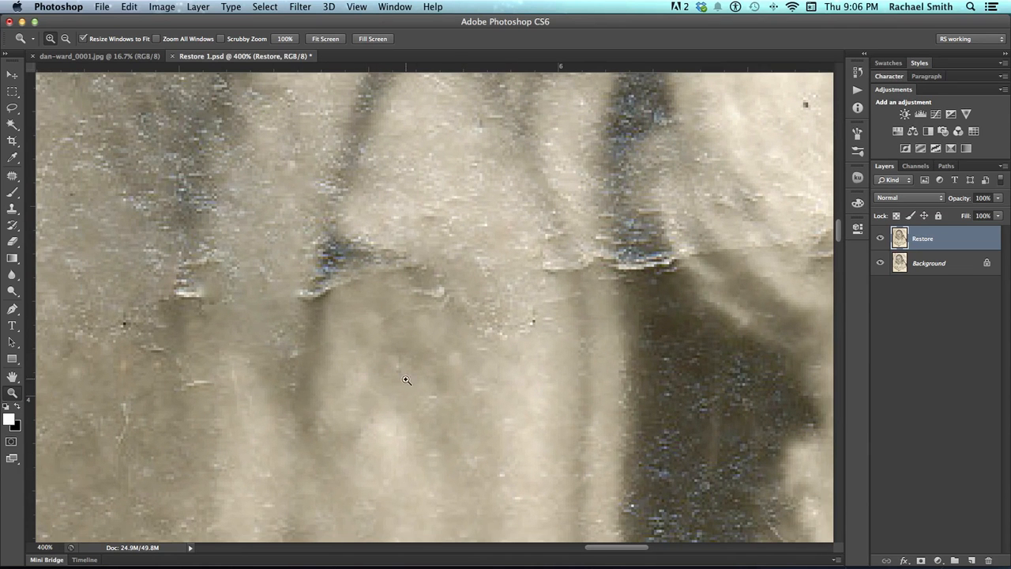
pyautogui.keyDown('alt'); pyautogui.click(389, 335); pyautogui.keyUp('alt')
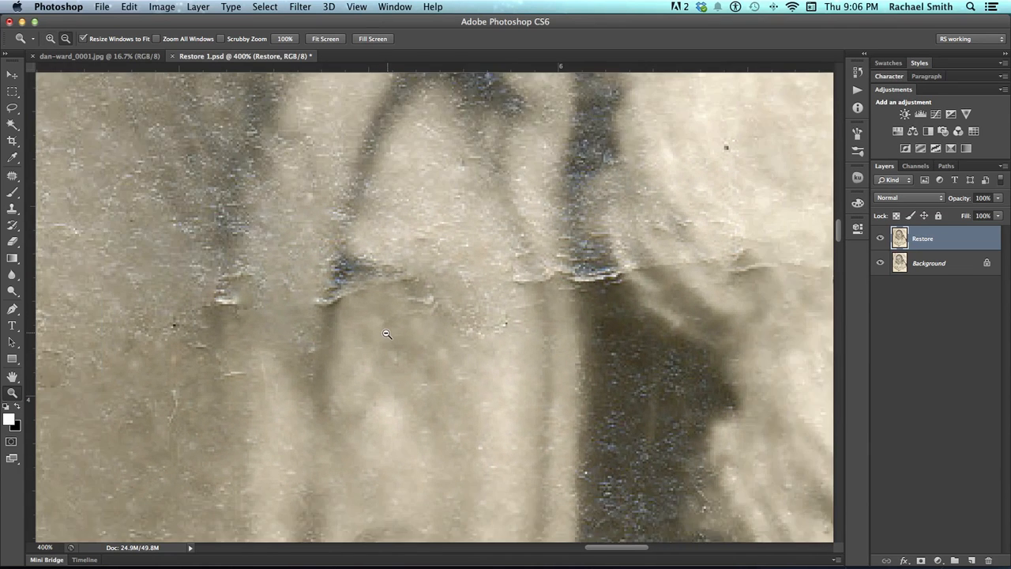
pyautogui.keyDown('alt'); pyautogui.click(385, 335); pyautogui.keyUp('alt')
pyautogui.keyDown('alt'); pyautogui.click(368, 340); pyautogui.keyUp('alt')
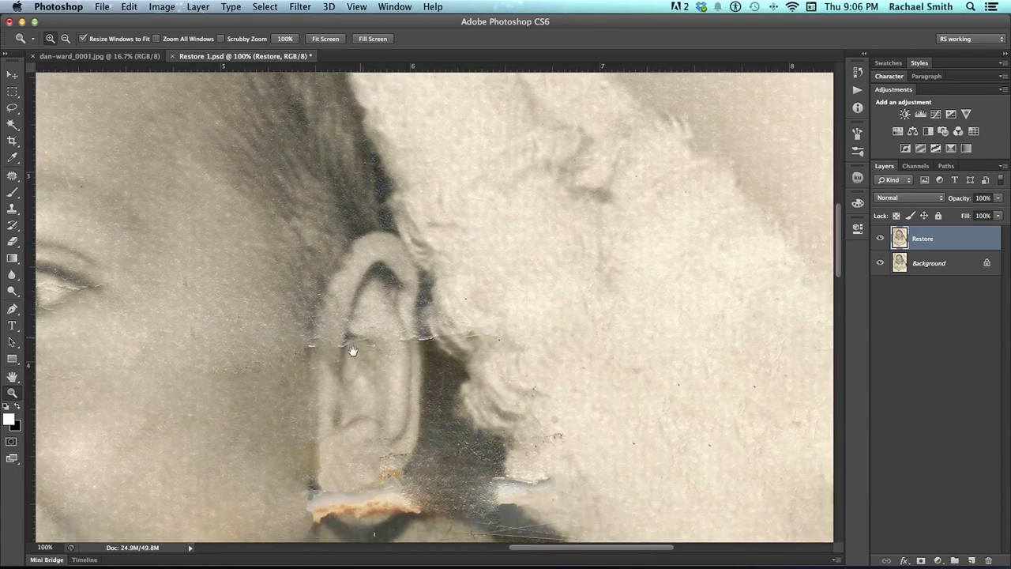
pyautogui.click(352, 357)
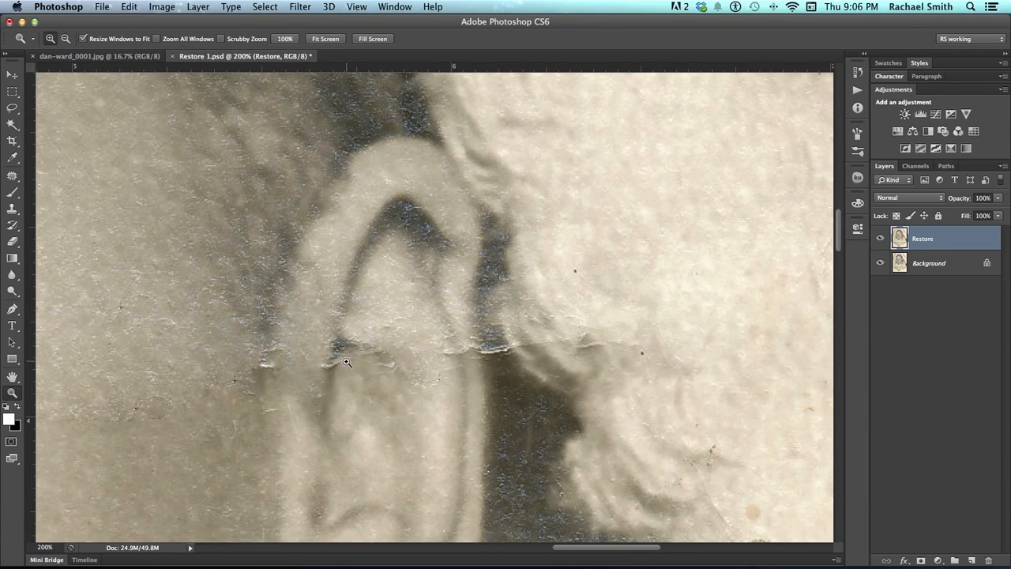
pyautogui.press('s')
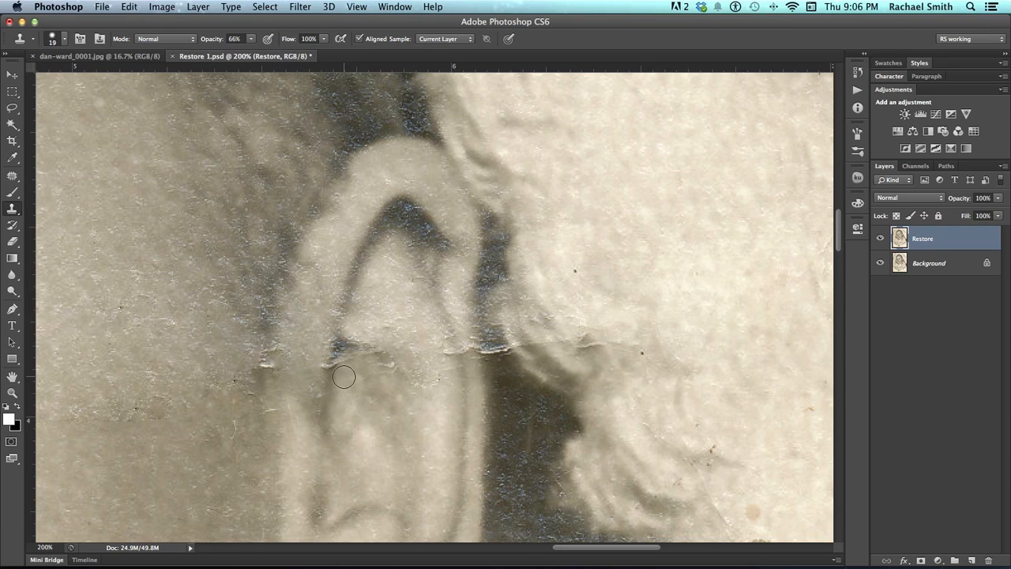
pyautogui.keyDown('alt'); pyautogui.click(378, 238); pyautogui.keyUp('alt')
pyautogui.click(335, 349)
pyautogui.click(340, 355)
pyautogui.click(335, 364)
# Clone nearby skin over the white crack marks beside the dark fold inside the ear.
pyautogui.moveTo(399, 317)
pyautogui.mouseDown()
pyautogui.moveTo(386, 289)
pyautogui.moveTo(369, 286)
pyautogui.mouseUp()
pyautogui.click(372, 319)
pyautogui.keyDown('alt'); pyautogui.click(335, 274); pyautogui.keyUp('alt')
pyautogui.click(349, 300)
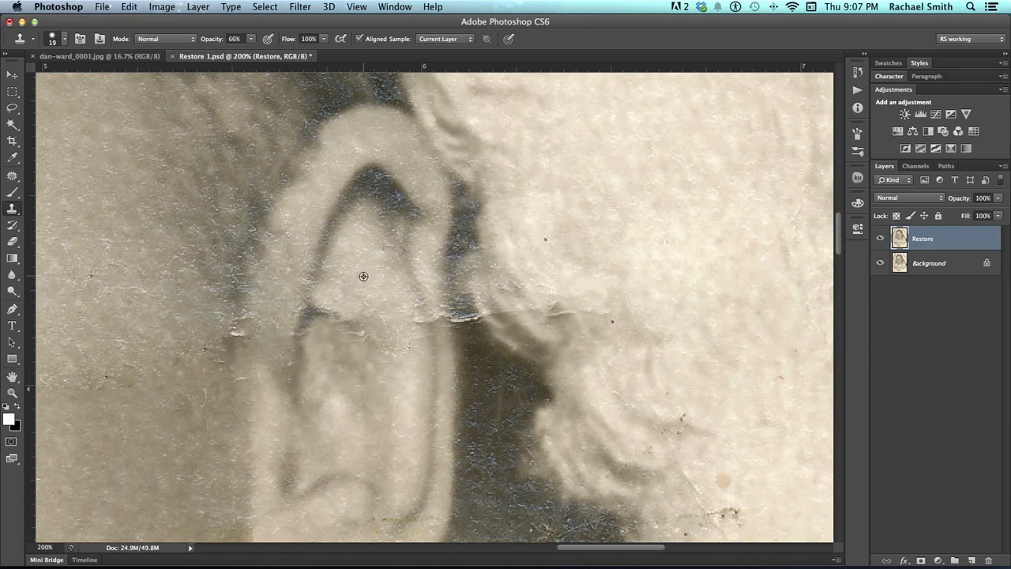
# Clone skin over the crack on the blanket-side rim of the ear, reducing the brush to 15 px.
pyautogui.moveTo(408, 324); pyautogui.dragTo(361, 308)
pyautogui.keyDown('alt'); pyautogui.click(363, 351); pyautogui.keyUp('alt')
pyautogui.click(364, 320)
pyautogui.click(364, 303)
pyautogui.click(362, 300)
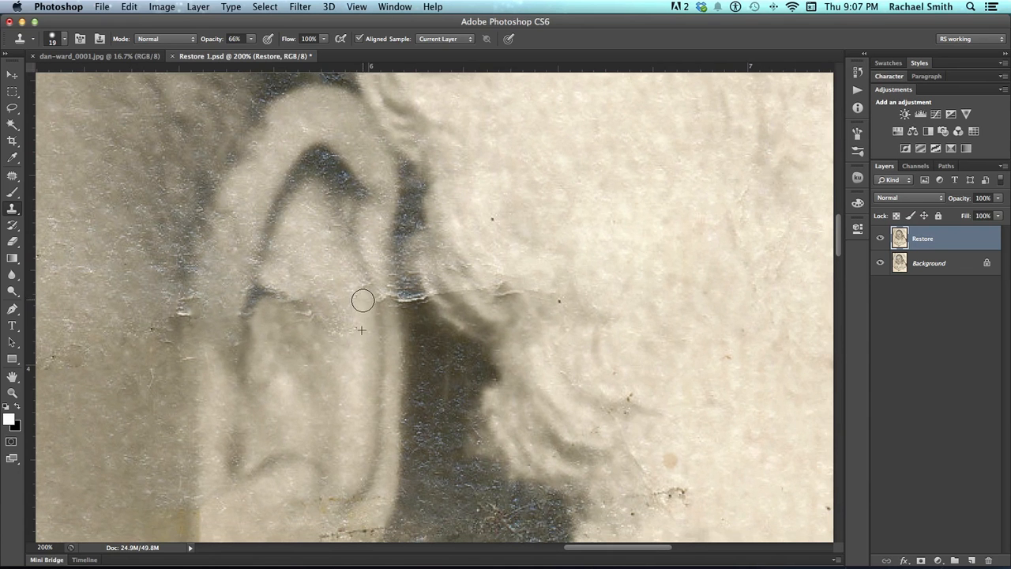
pyautogui.keyDown('ctrl'); pyautogui.keyDown('alt'); pyautogui.moveTo(384, 311); pyautogui.dragTo(371, 311); pyautogui.keyUp('alt'); pyautogui.keyUp('ctrl')
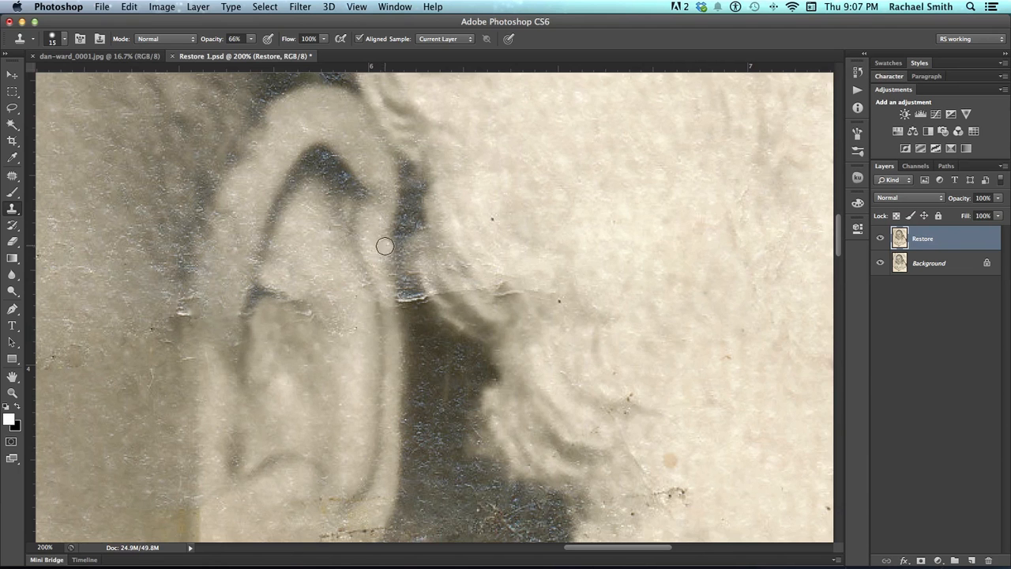
# Clone over the remaining crack marks inside the ear and along its cheek-side edge.
pyautogui.hscroll(-3, 354, 349)
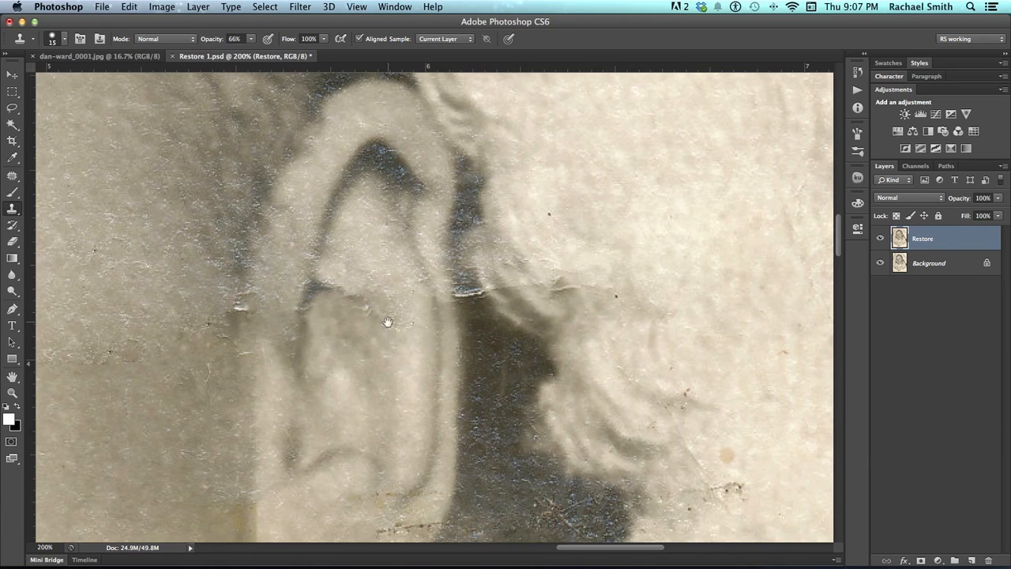
pyautogui.scroll(2, 388, 322)
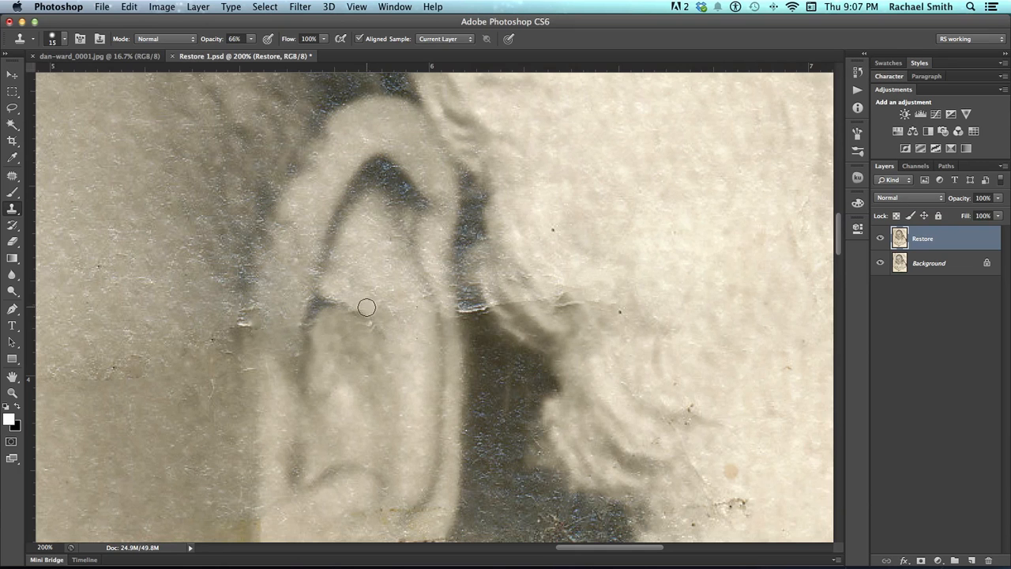
pyautogui.moveTo(381, 376)
pyautogui.mouseDown()
pyautogui.moveTo(407, 346)
pyautogui.moveTo(466, 384)
pyautogui.mouseUp()
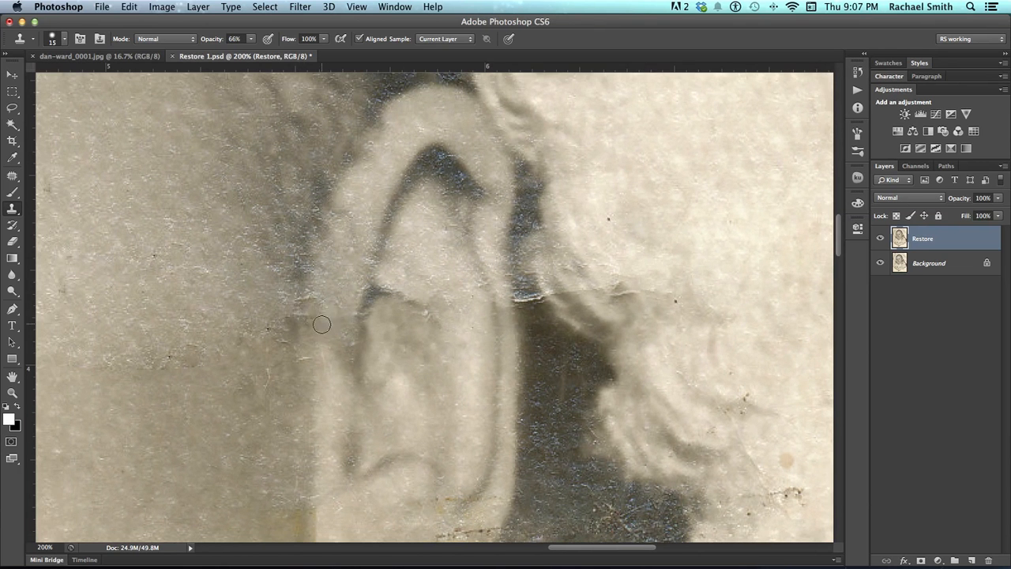
pyautogui.moveTo(337, 348); pyautogui.dragTo(324, 383)
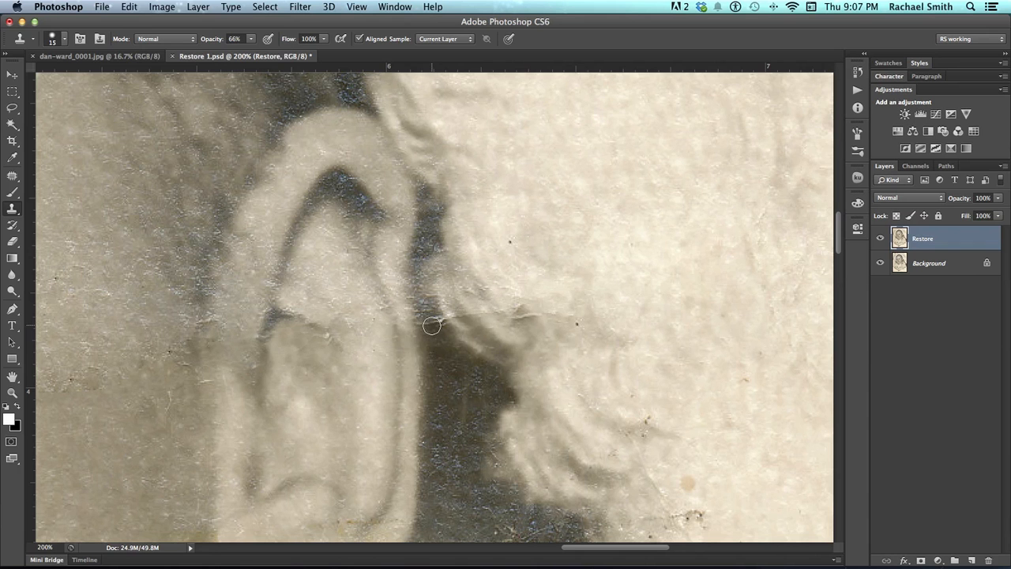
# Undo the last clone stroke, raise the Clone Stamp opacity to 100%, and rebuild the dark shadow edge between ear and blanket across the crack.
pyautogui.press('super+z')
pyautogui.click(253, 41)
pyautogui.moveTo(251, 52); pyautogui.dragTo(276, 52)
pyautogui.moveTo(448, 380)
pyautogui.mouseDown()
pyautogui.moveTo(443, 356)
pyautogui.moveTo(418, 342)
pyautogui.mouseUp()
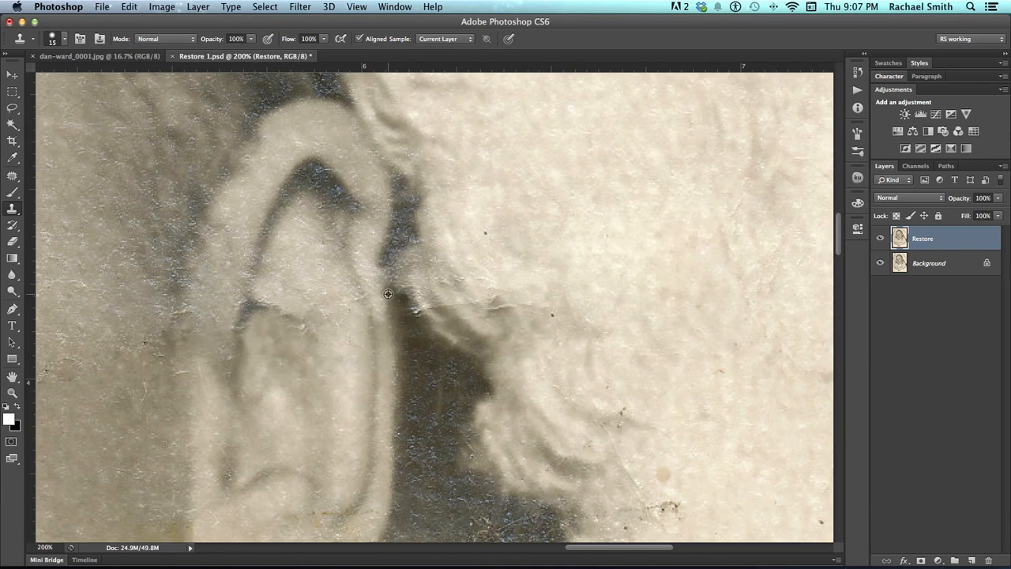
pyautogui.moveTo(389, 277); pyautogui.dragTo(383, 282)
# Set the Clone Stamp to 42 px, 38% hardness and 66% opacity for working around the earlobe.
pyautogui.hscroll(-5, 397, 303)
pyautogui.scroll(-4, 397, 302)
pyautogui.press('z')
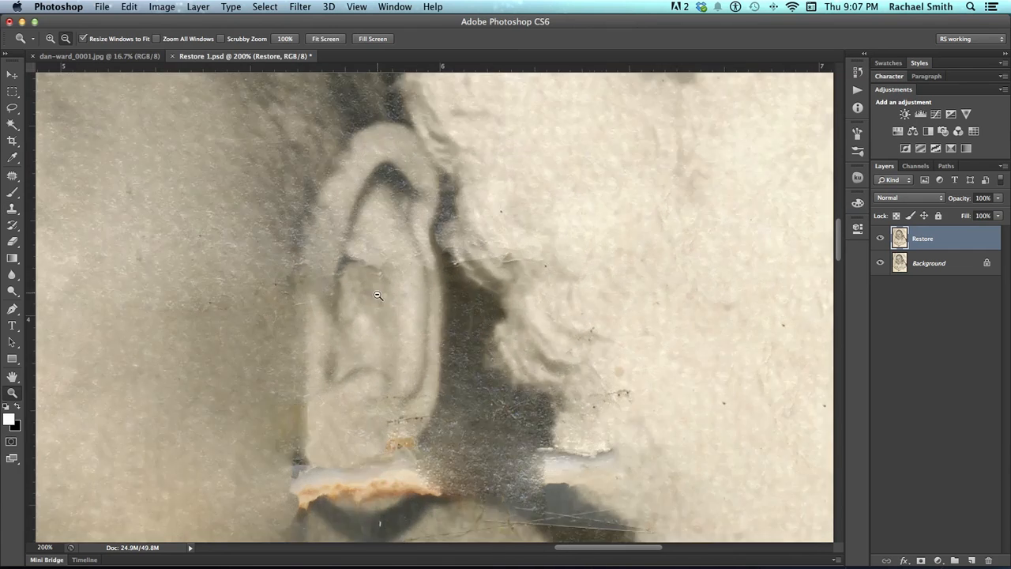
pyautogui.keyDown('alt'); pyautogui.click(378, 295); pyautogui.keyUp('alt')
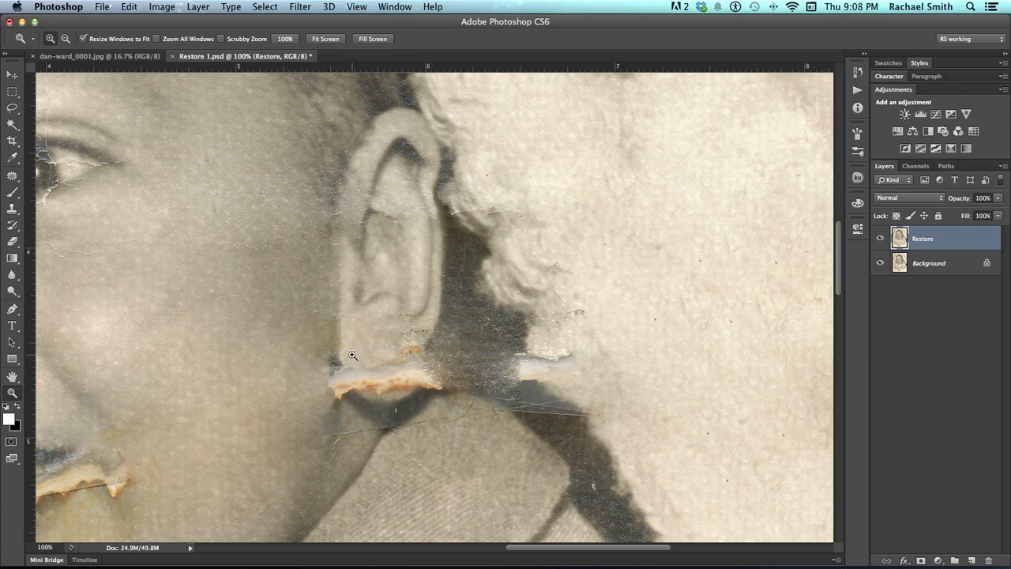
pyautogui.press('s')
pyautogui.moveTo(332, 337)
pyautogui.mouseDown()
pyautogui.moveTo(353, 340)
pyautogui.moveTo(342, 338)
pyautogui.mouseUp()
pyautogui.rightClick(365, 273)
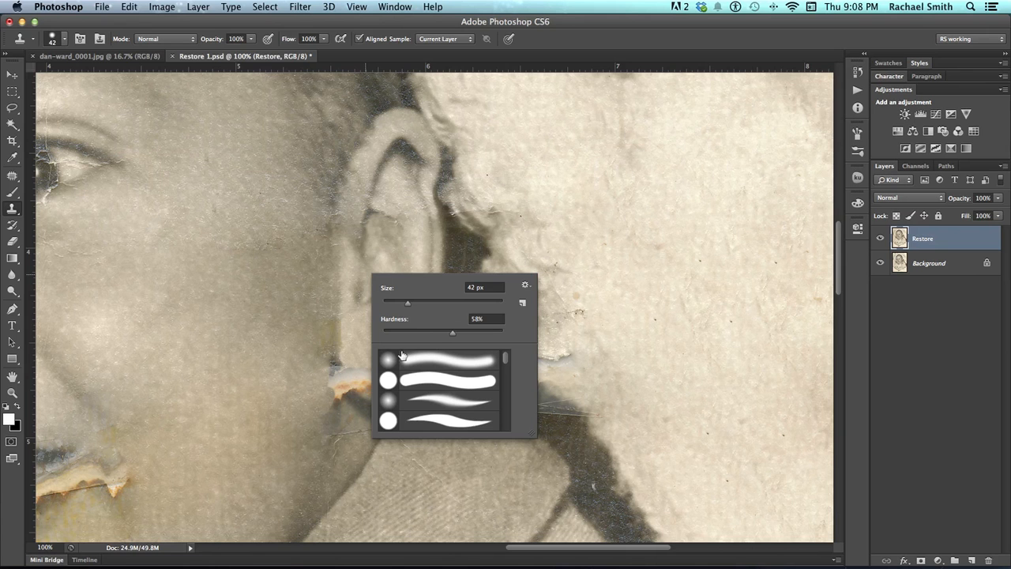
pyautogui.click(429, 333)
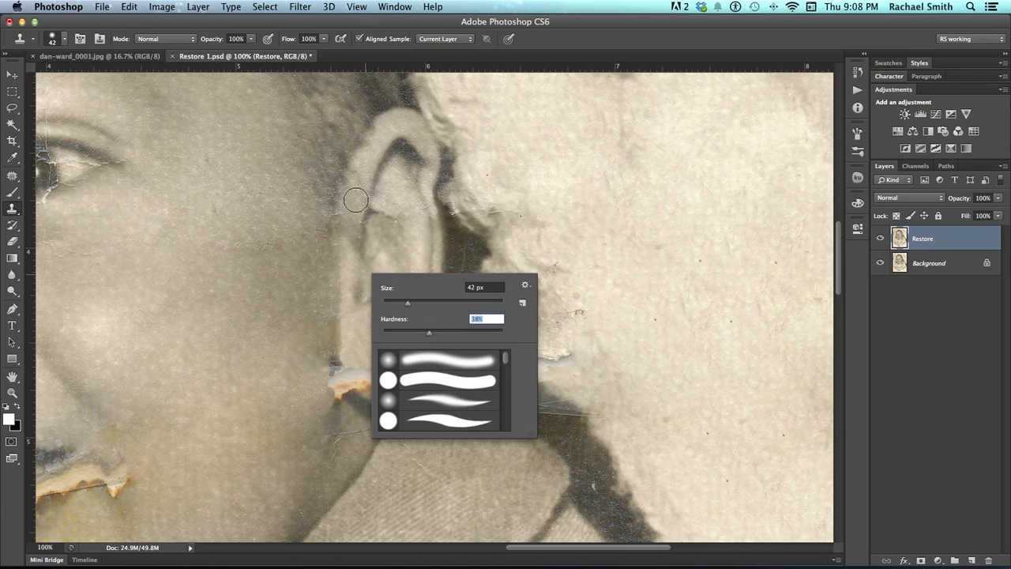
pyautogui.click(250, 38)
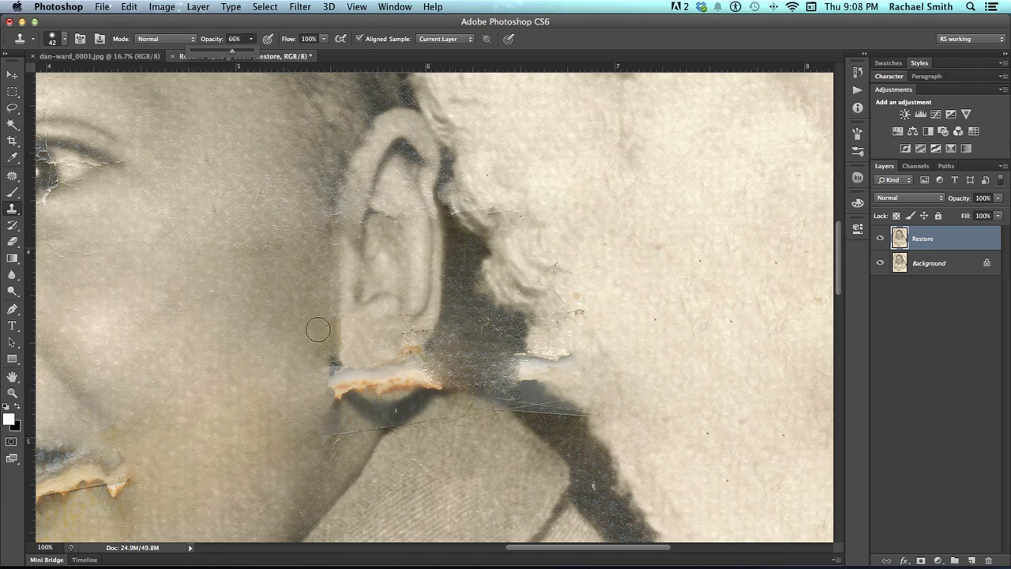
# Try cloning cheek skin over the yellow stain beside the earlobe, and undo the strokes.
pyautogui.keyDown('alt'); pyautogui.click(314, 269); pyautogui.keyUp('alt')
pyautogui.moveTo(340, 337); pyautogui.dragTo(338, 337)
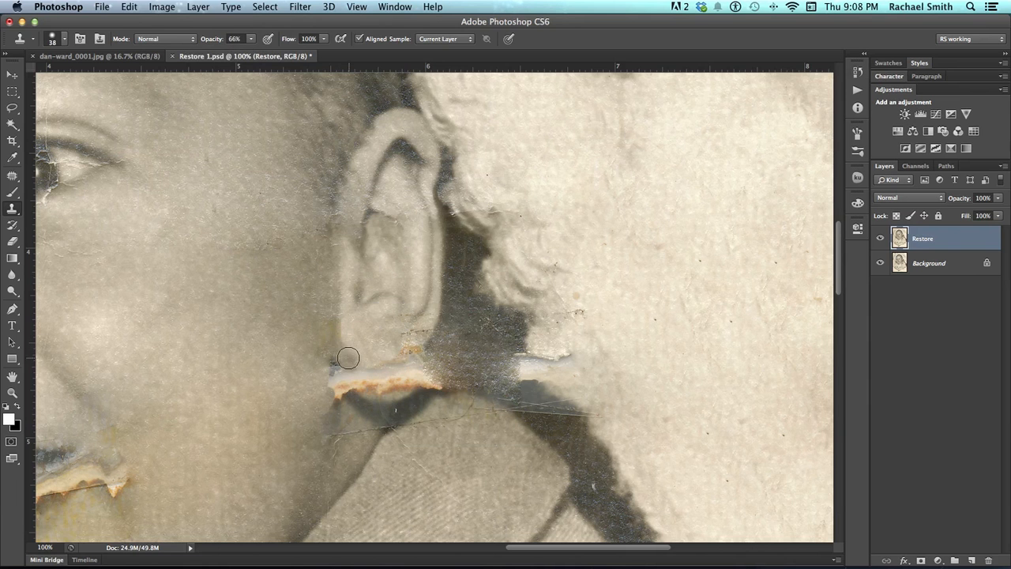
pyautogui.moveTo(352, 327); pyautogui.dragTo(340, 324)
pyautogui.press('super+alt+z')
pyautogui.press('super+alt+z')
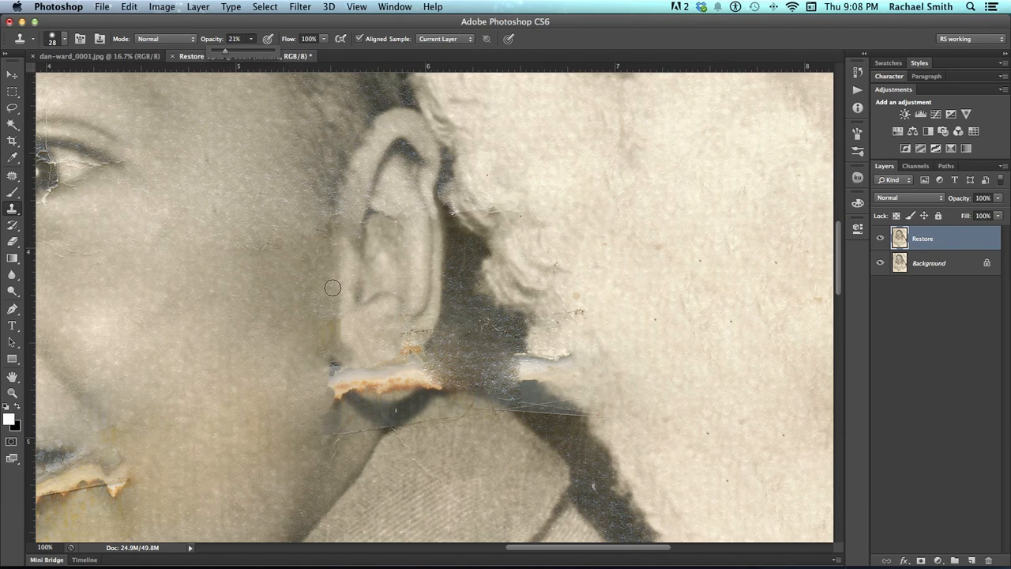
# With a 28 px Clone Stamp at 21% opacity, softly blend the cheek-side edge of the earlobe.
pyautogui.click(341, 350)
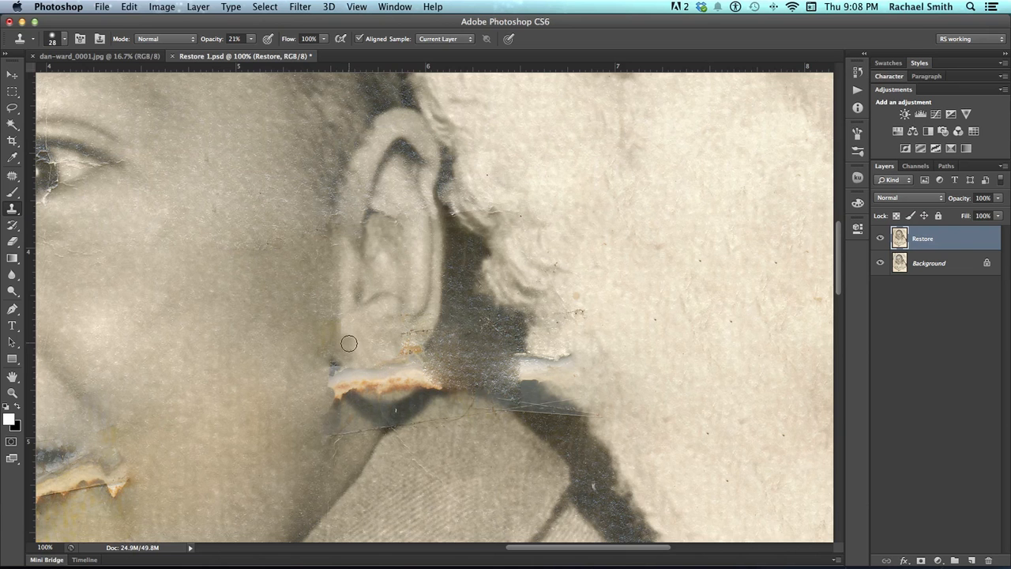
pyautogui.moveTo(398, 369); pyautogui.dragTo(336, 342)
pyautogui.moveTo(389, 313); pyautogui.dragTo(384, 321)
pyautogui.moveTo(368, 231)
pyautogui.mouseDown()
pyautogui.moveTo(369, 291)
pyautogui.moveTo(393, 257)
pyautogui.mouseUp()
# Examine the repaired ear against the whole face and up close.
pyautogui.press('z')
pyautogui.keyDown('alt'); pyautogui.click(382, 267); pyautogui.keyUp('alt')
pyautogui.keyDown('alt'); pyautogui.click(380, 269); pyautogui.keyUp('alt')
pyautogui.keyDown('alt'); pyautogui.click(378, 276); pyautogui.keyUp('alt')
pyautogui.keyDown('alt'); pyautogui.click(373, 299); pyautogui.keyUp('alt')
pyautogui.moveTo(370, 303); pyautogui.dragTo(416, 295)
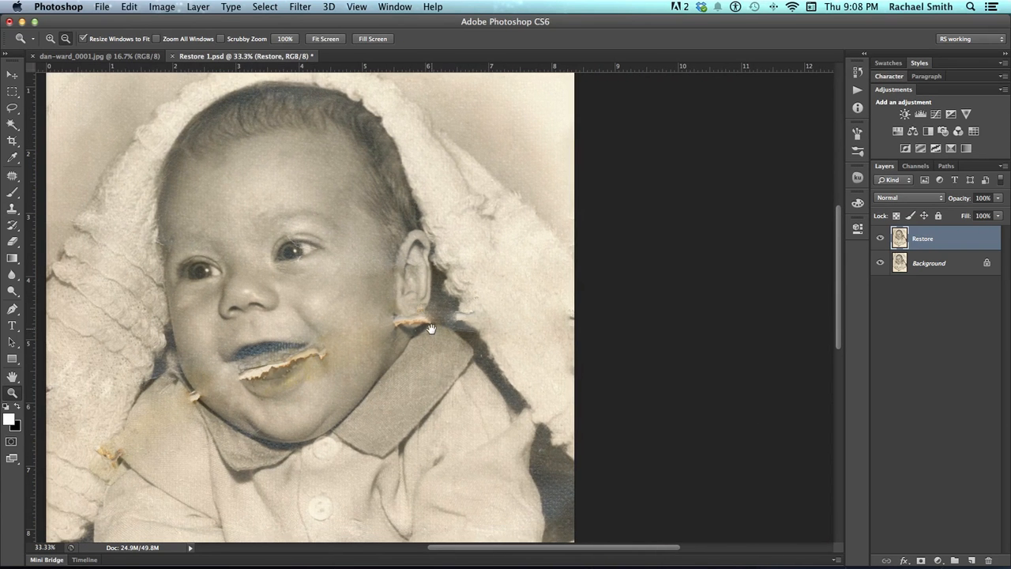
pyautogui.click(409, 276)
pyautogui.click(409, 275)
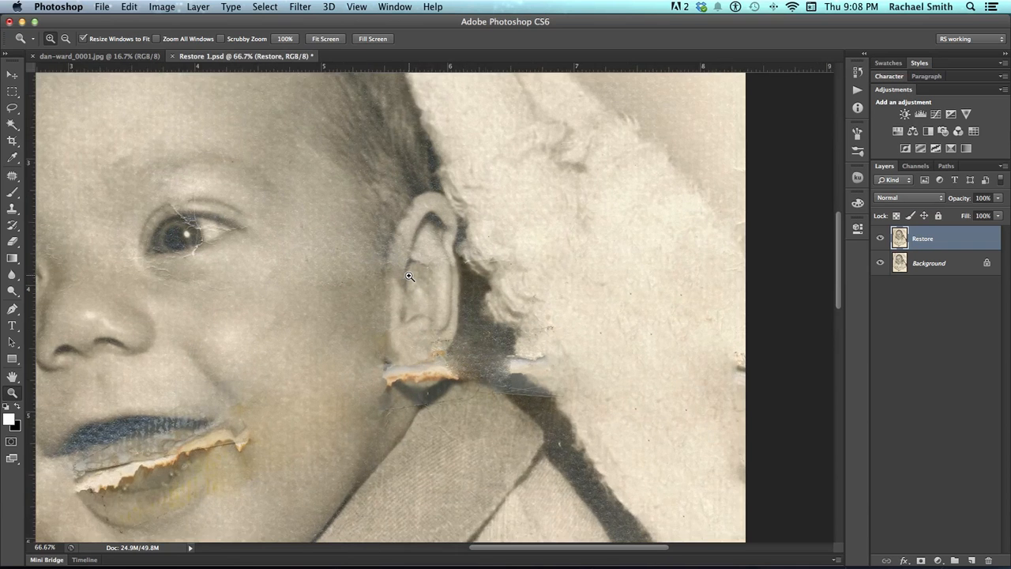
pyautogui.click(410, 276)
# Clone sampled earlobe skin to refine the edge between the ear and the cheek.
pyautogui.press('s')
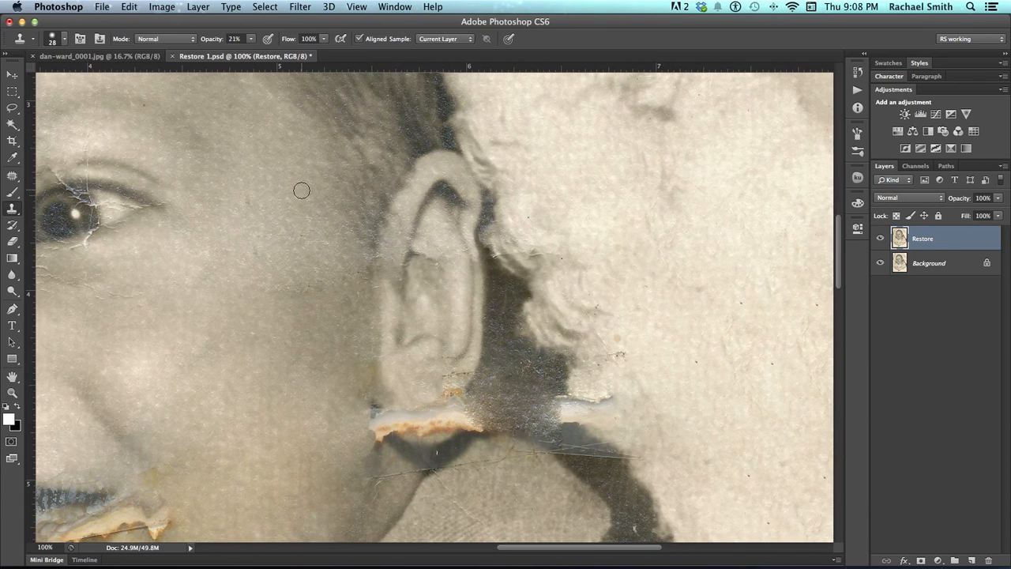
pyautogui.keyDown('alt'); pyautogui.click(418, 372); pyautogui.keyUp('alt')
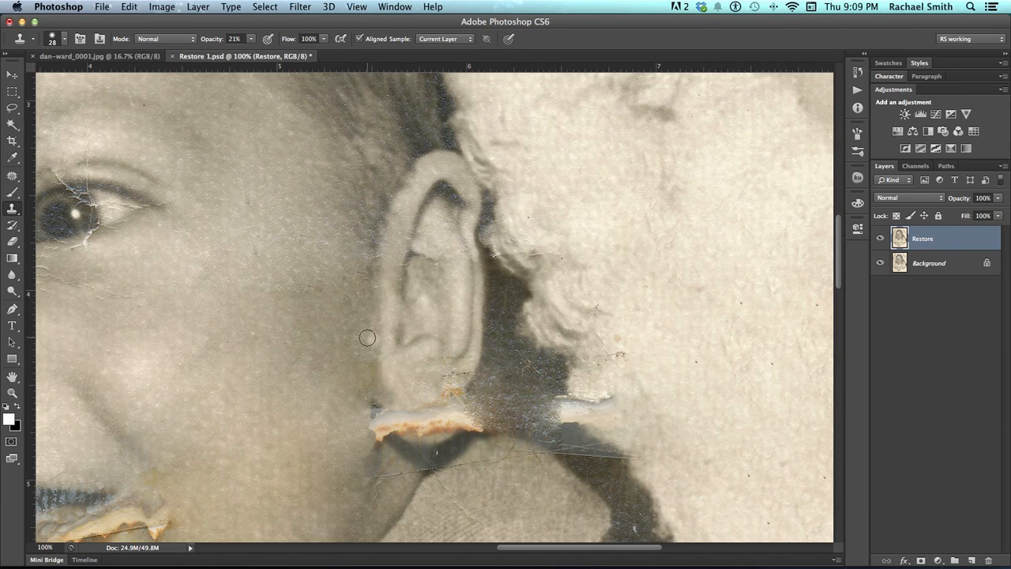
# With an 8 px Clone Stamp at 21% opacity, clone sampled iris texture over the crack beside the highlight of the eye nearest the repaired ear.
pyautogui.moveTo(232, 316); pyautogui.dragTo(514, 351)
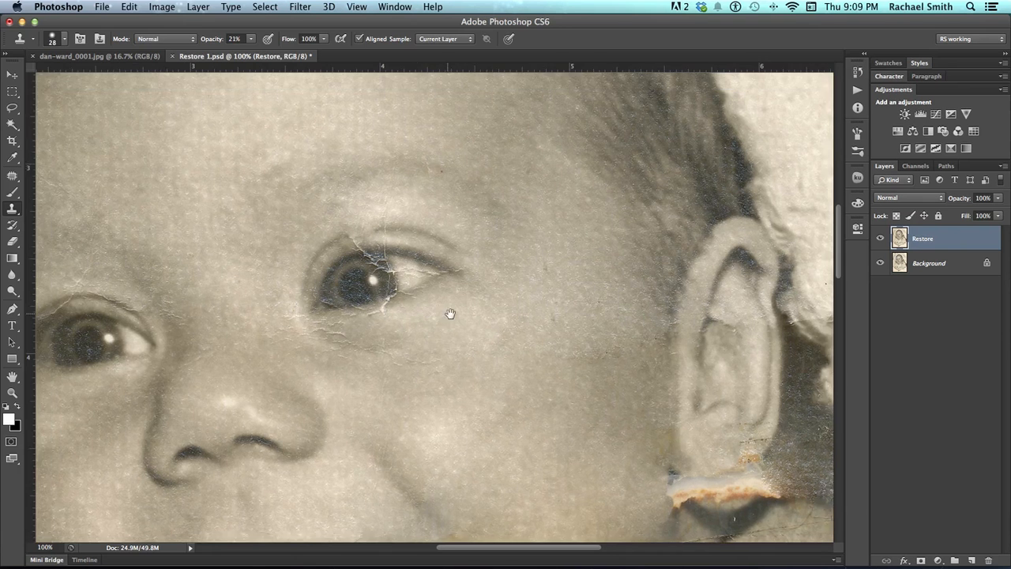
pyautogui.press('z')
pyautogui.click(409, 305)
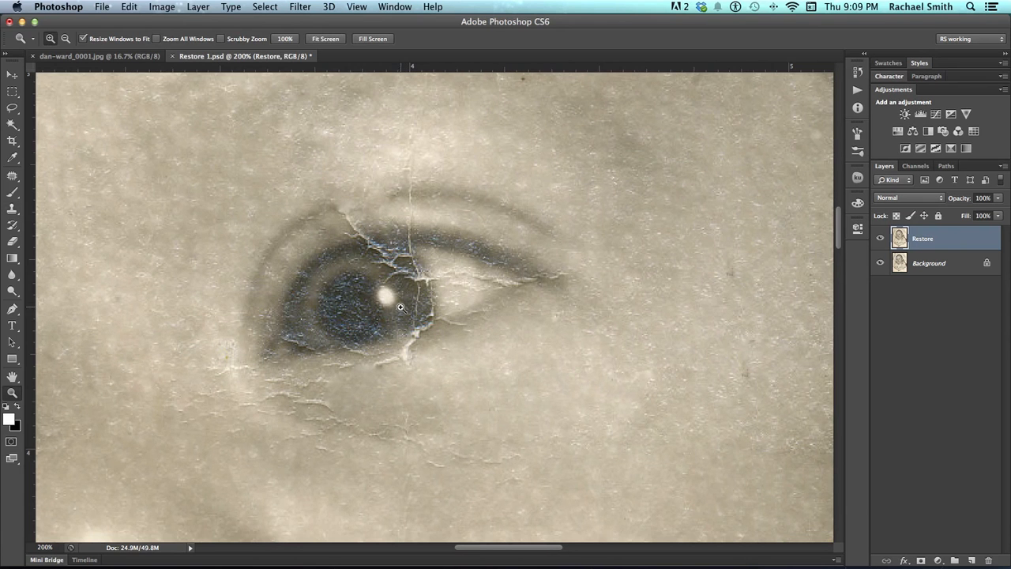
pyautogui.press('s')
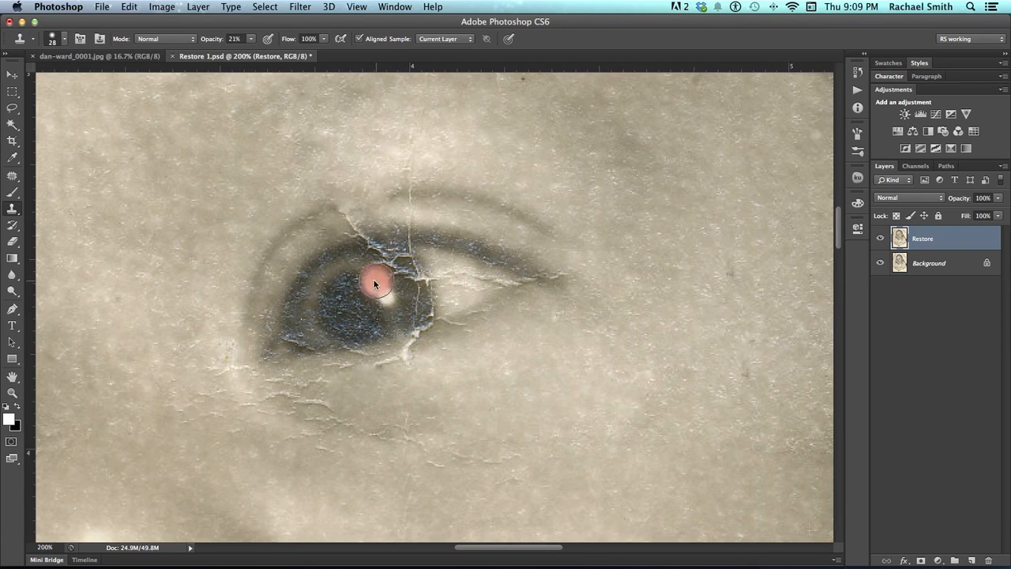
pyautogui.keyDown('alt'); pyautogui.click(408, 301); pyautogui.keyUp('alt')
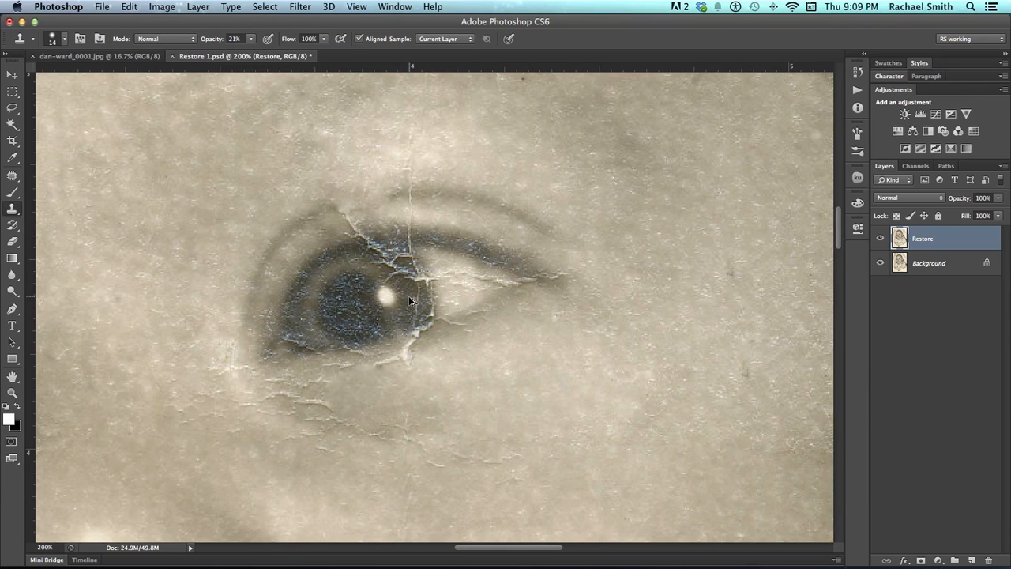
pyautogui.press('z')
pyautogui.click(408, 299)
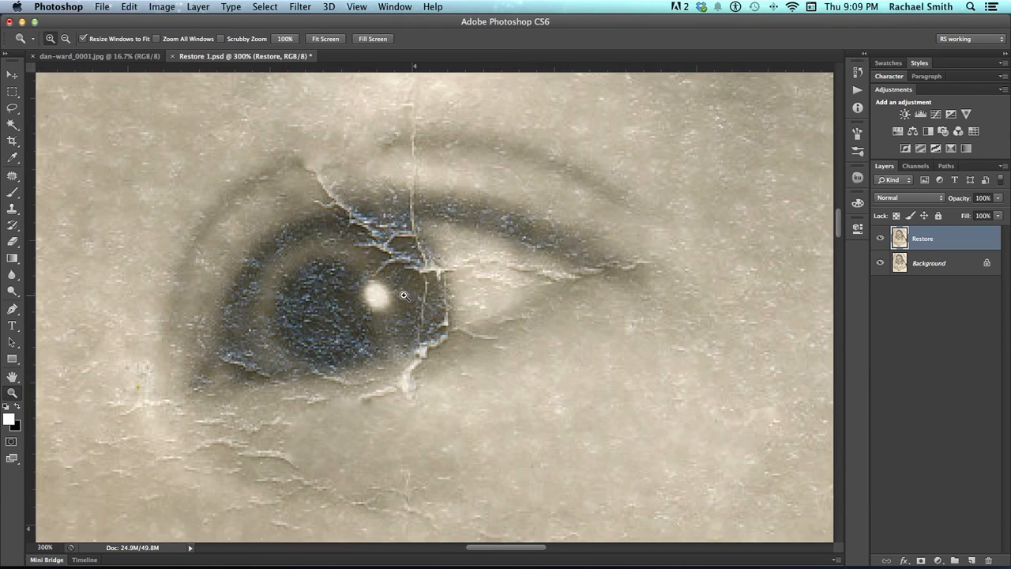
pyautogui.press('s')
pyautogui.keyDown('alt'); pyautogui.click(405, 292); pyautogui.keyUp('alt')
pyautogui.moveTo(402, 269)
pyautogui.mouseDown()
pyautogui.moveTo(405, 303)
pyautogui.moveTo(403, 293)
pyautogui.mouseUp()
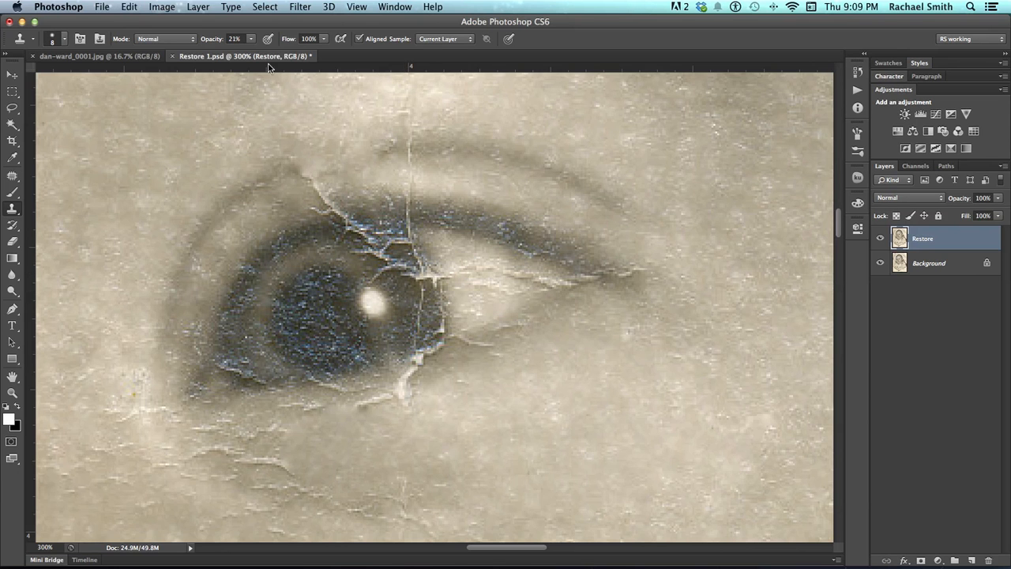
# Raise the Clone Stamp opacity to 96% and cover the cracks at the top of the iris and in the white of the eye.
pyautogui.moveTo(252, 41)
pyautogui.mouseDown()
pyautogui.moveTo(267, 56)
pyautogui.moveTo(301, 55)
pyautogui.mouseUp()
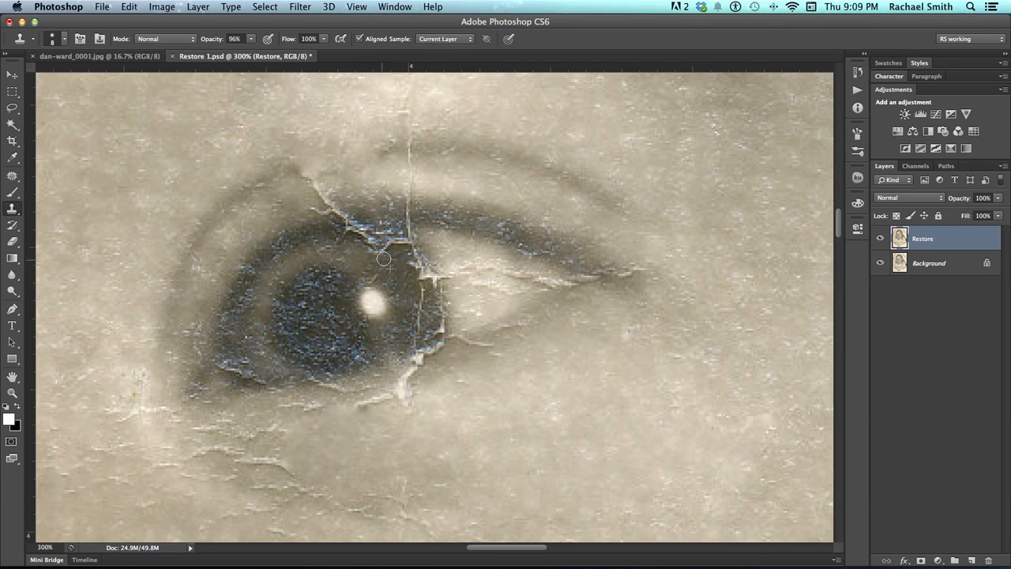
pyautogui.moveTo(392, 261); pyautogui.dragTo(372, 252)
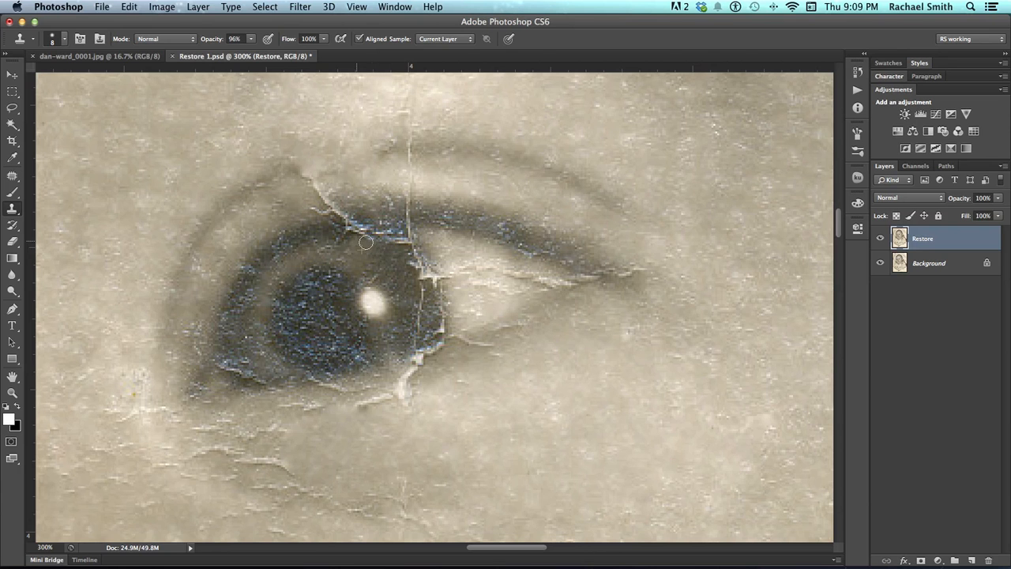
pyautogui.moveTo(412, 306); pyautogui.dragTo(395, 305)
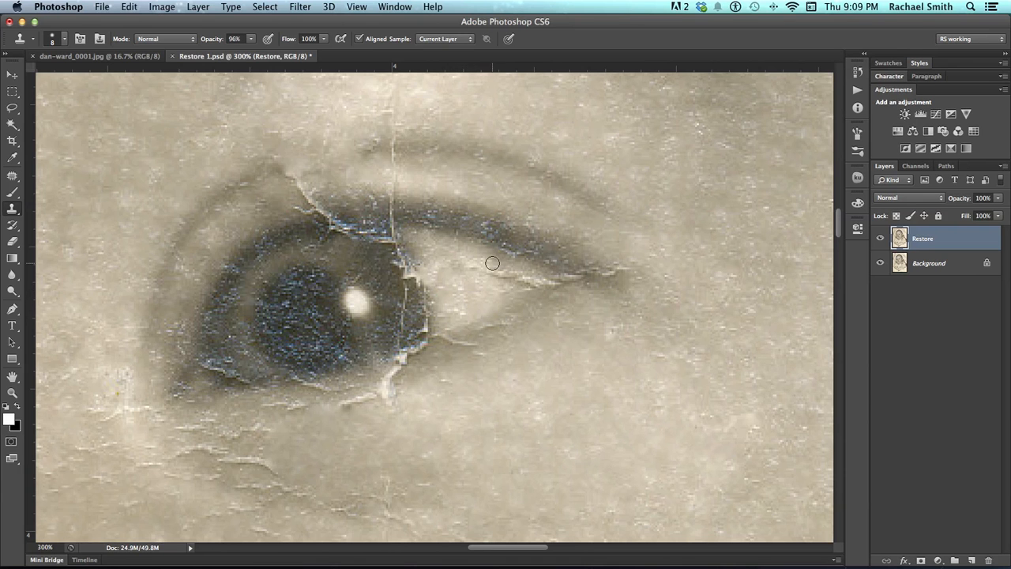
pyautogui.moveTo(493, 272)
pyautogui.mouseDown()
pyautogui.moveTo(531, 278)
pyautogui.moveTo(512, 280)
pyautogui.mouseUp()
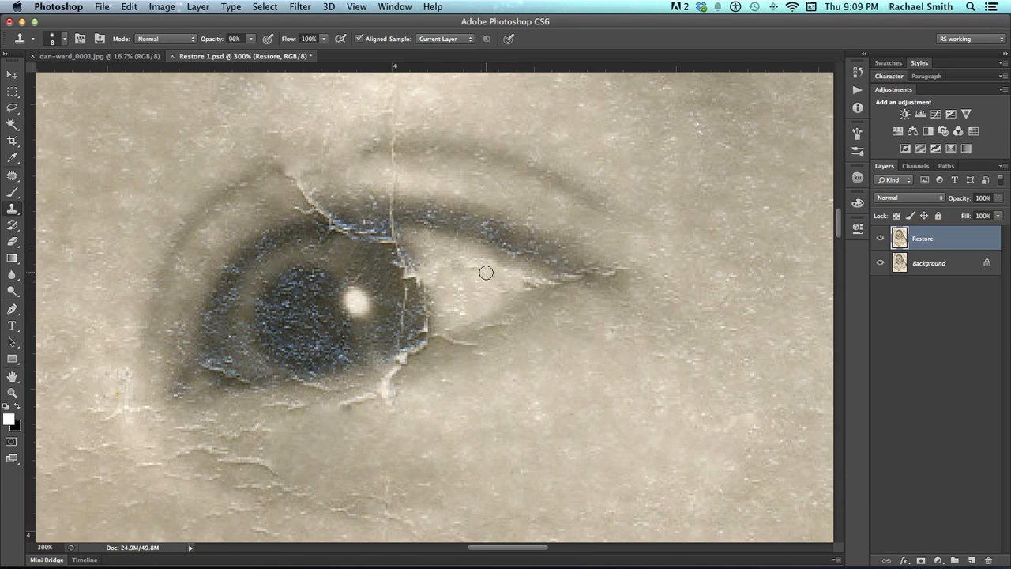
# Clone nearby skin over the diagonal crack crossing the upper eyelid crease.
pyautogui.moveTo(423, 281); pyautogui.dragTo(453, 310)
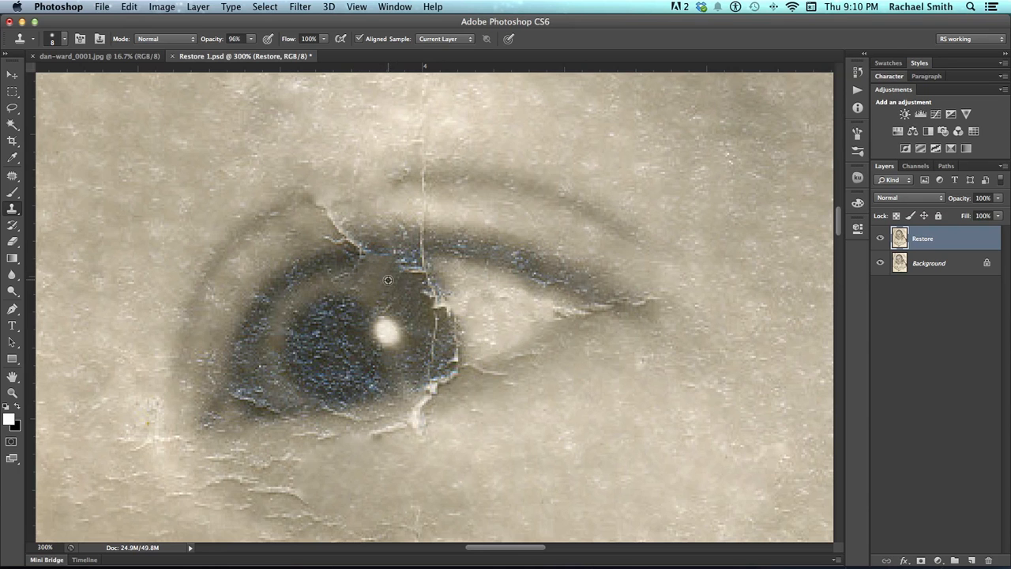
pyautogui.moveTo(340, 226)
pyautogui.mouseDown()
pyautogui.moveTo(325, 276)
pyautogui.moveTo(397, 237)
pyautogui.moveTo(316, 251)
pyautogui.mouseUp()
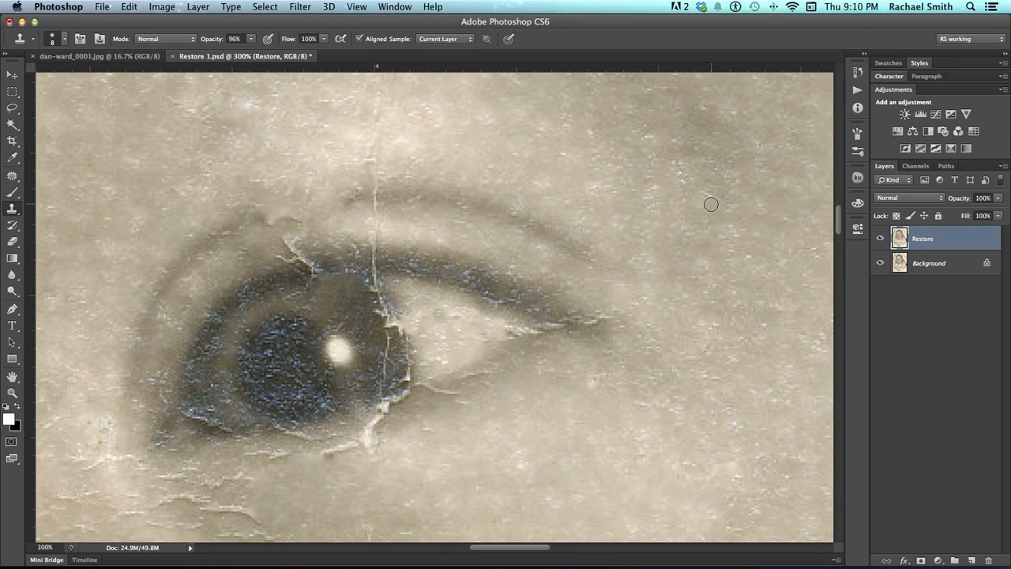
# Display the Clone Source settings to examine the available source slots and offsets, and collapse them again.
pyautogui.click(395, 6)
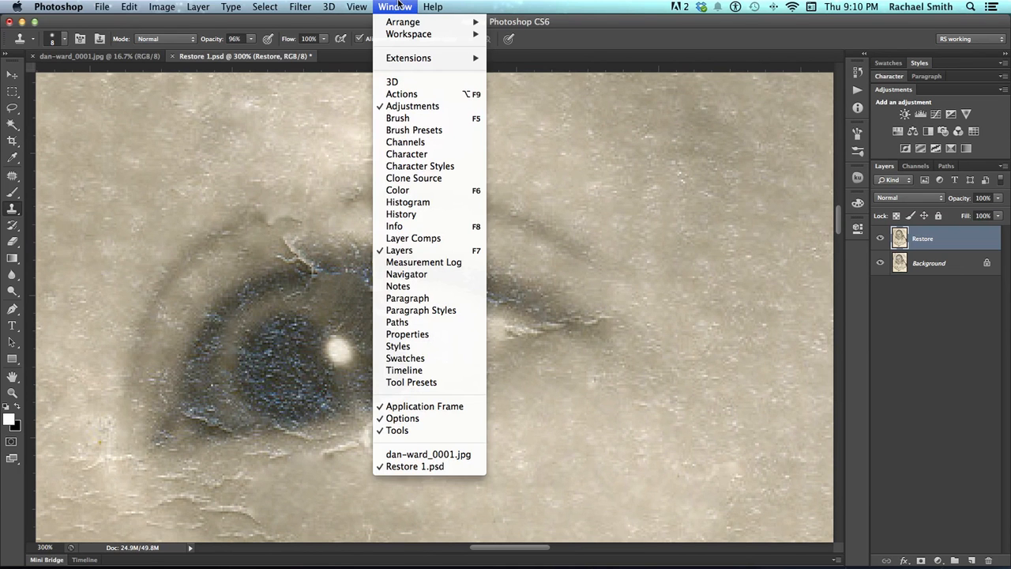
pyautogui.click(432, 180)
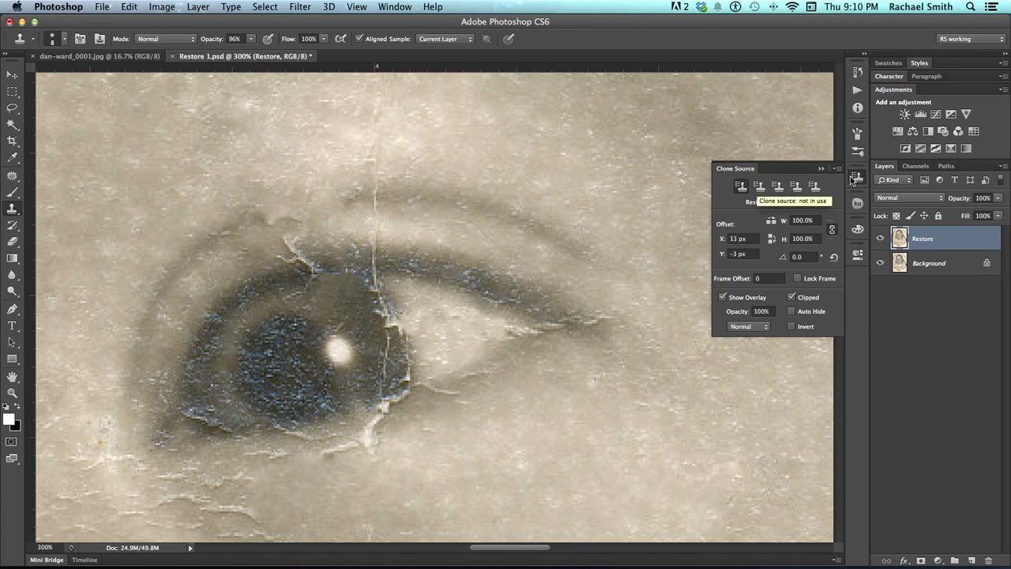
pyautogui.click(821, 168)
# Restore the original detail of the upper eyelid crease with a 28 px History Brush at 100% opacity.
pyautogui.moveTo(341, 251); pyautogui.dragTo(482, 259)
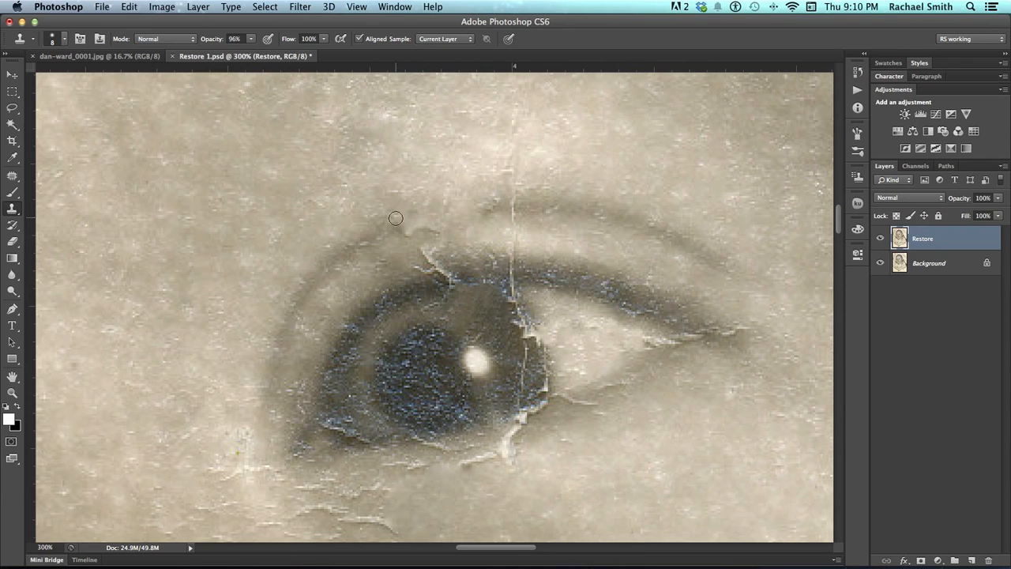
pyautogui.click(858, 76)
pyautogui.moveTo(841, 280); pyautogui.dragTo(815, 73)
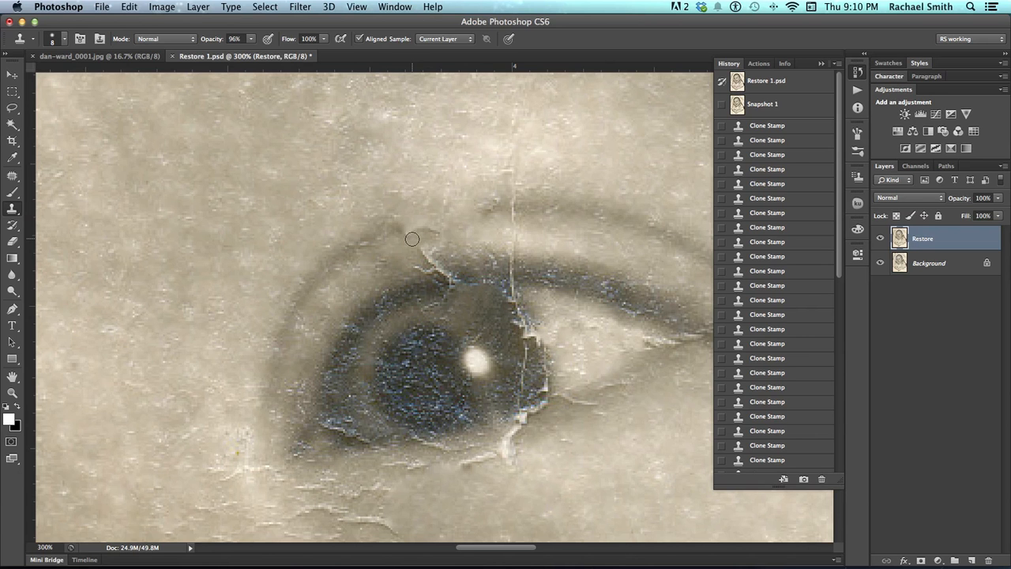
pyautogui.click(12, 227)
pyautogui.moveTo(427, 289)
pyautogui.mouseDown()
pyautogui.moveTo(235, 274)
pyautogui.moveTo(411, 273)
pyautogui.moveTo(391, 272)
pyautogui.mouseUp()
pyautogui.moveTo(413, 219)
pyautogui.mouseDown()
pyautogui.moveTo(500, 207)
pyautogui.moveTo(420, 197)
pyautogui.moveTo(366, 220)
pyautogui.moveTo(485, 204)
pyautogui.mouseUp()
pyautogui.moveTo(548, 199); pyautogui.dragTo(574, 199)
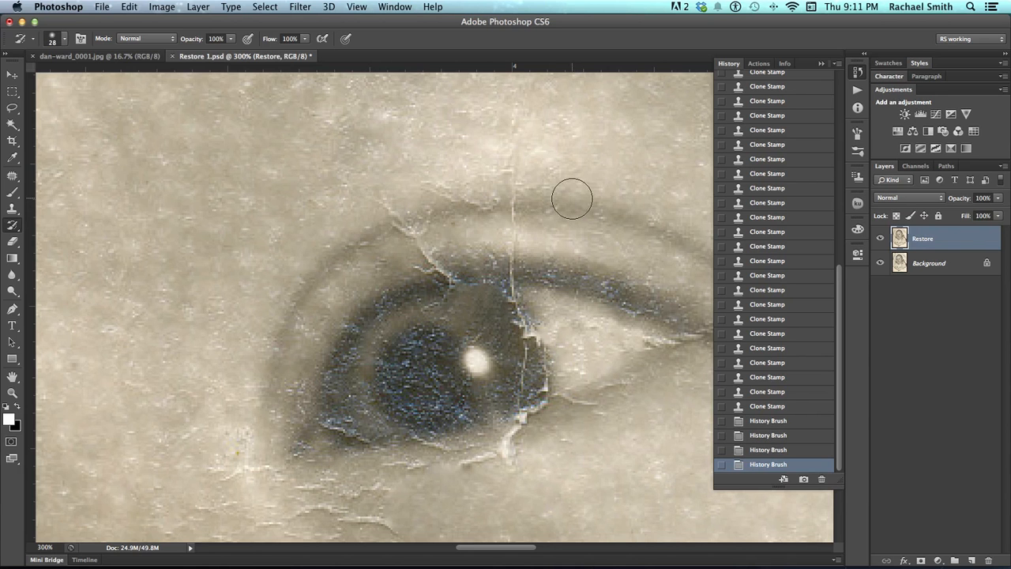
pyautogui.moveTo(449, 213); pyautogui.dragTo(445, 232)
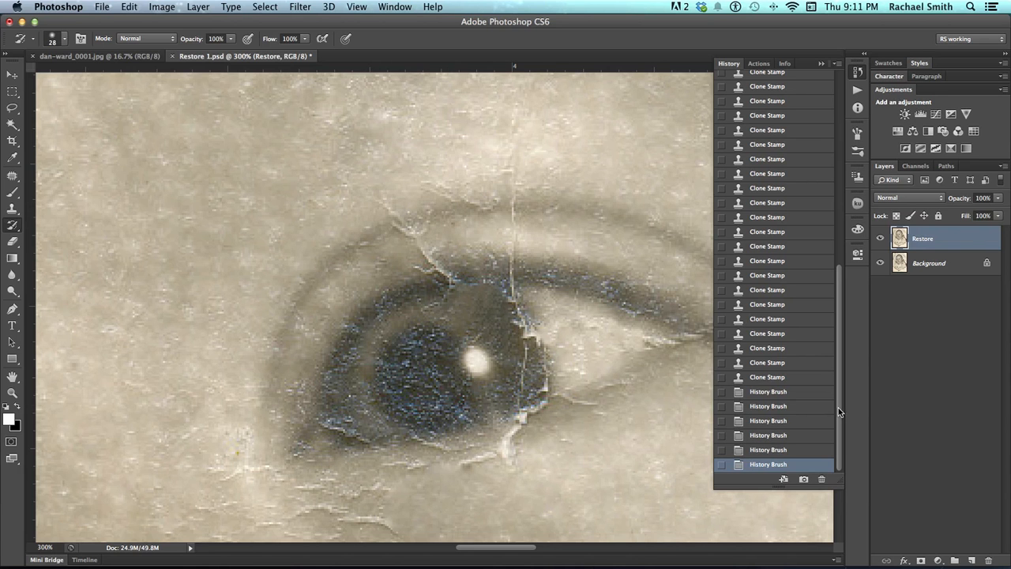
# With a 24 px Clone Stamp at 96% opacity, remove the vertical crack crossing the eyelid crease and the skin above it.
pyautogui.click(11, 209)
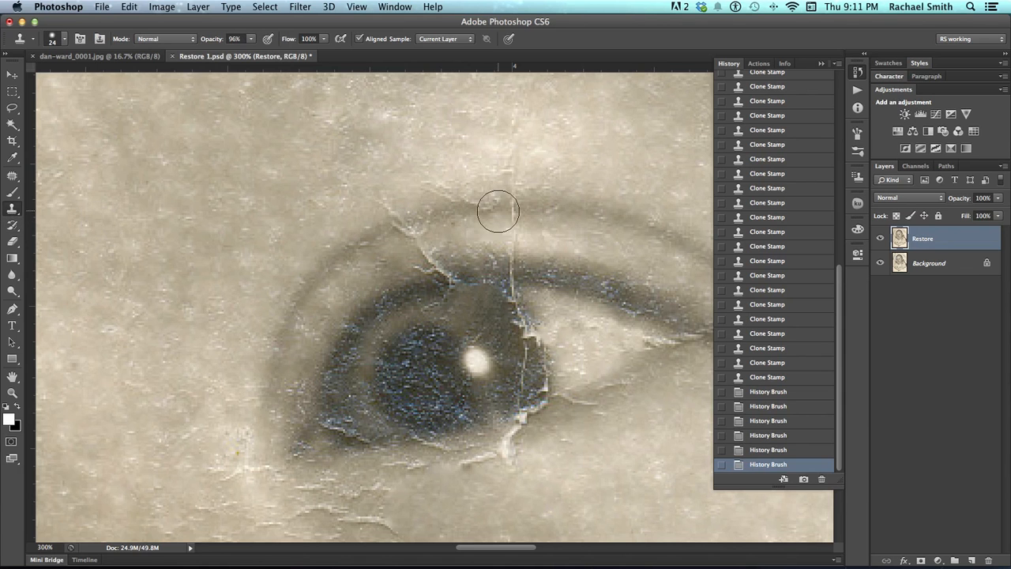
pyautogui.moveTo(506, 210)
pyautogui.mouseDown()
pyautogui.moveTo(512, 177)
pyautogui.moveTo(466, 163)
pyautogui.mouseUp()
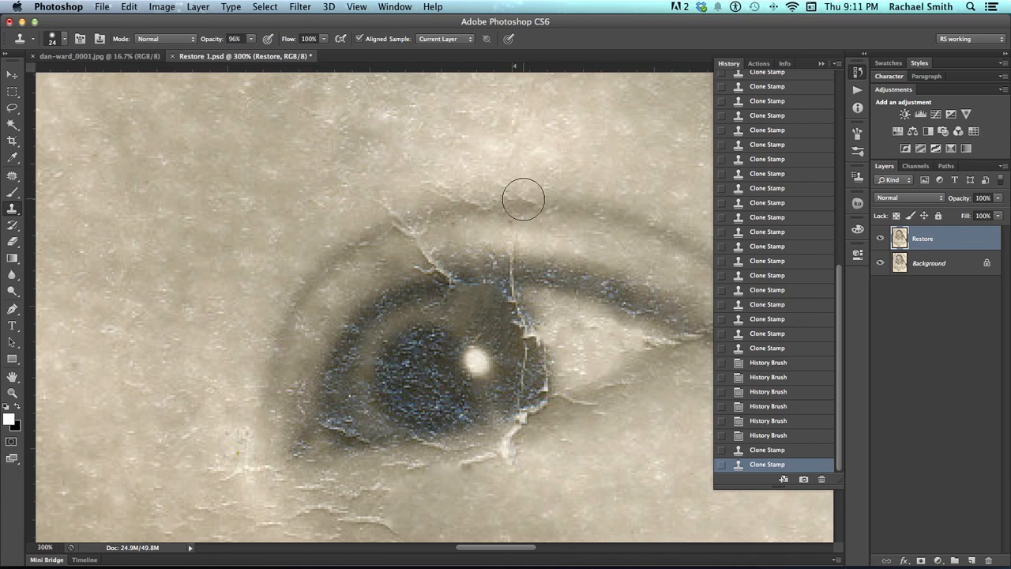
pyautogui.moveTo(524, 152); pyautogui.dragTo(467, 131)
pyautogui.click(524, 116)
pyautogui.moveTo(485, 191); pyautogui.dragTo(505, 162)
# Clone sampled skin and crease over the cracks at the nose-side part of the eyelid crease, reducing the brush to 16 px.
pyautogui.keyDown('alt'); pyautogui.click(379, 183); pyautogui.keyUp('alt')
pyautogui.click(410, 183)
pyautogui.keyDown('alt'); pyautogui.click(385, 216); pyautogui.keyUp('alt')
pyautogui.click(427, 199)
pyautogui.keyDown('ctrl'); pyautogui.keyDown('alt'); pyautogui.click(410, 235); pyautogui.keyUp('alt'); pyautogui.keyUp('ctrl')
pyautogui.moveTo(410, 234); pyautogui.dragTo(404, 234)
pyautogui.click(440, 213)
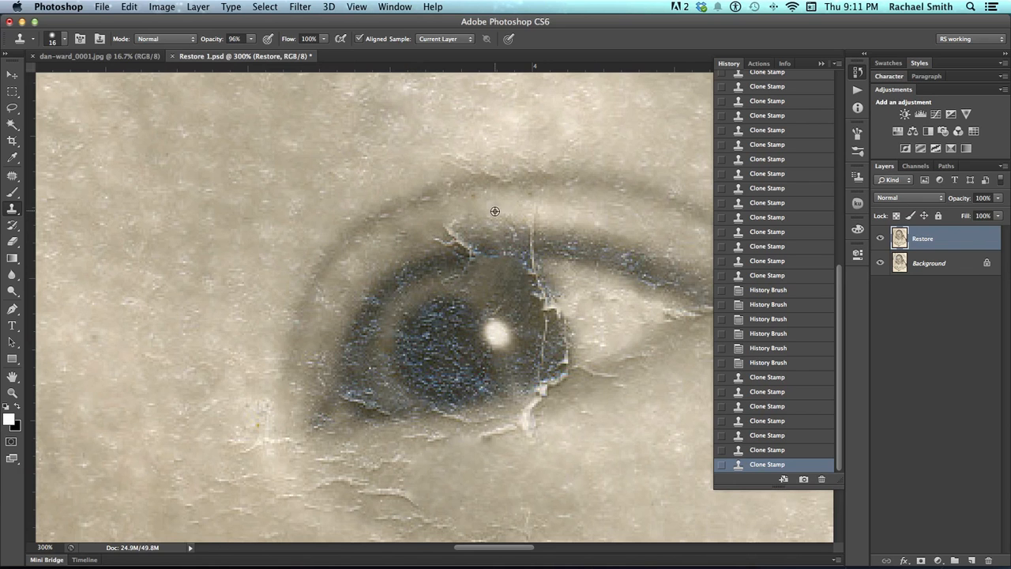
# Clone over the remaining diagonal and vertical cracks between the eyelid crease and the upper lash line with the 16 px brush.
pyautogui.click(444, 226)
pyautogui.click(466, 223)
pyautogui.hscroll(3, 442, 237)
pyautogui.click(454, 223)
pyautogui.click(479, 228)
pyautogui.click(448, 240)
pyautogui.click(370, 242)
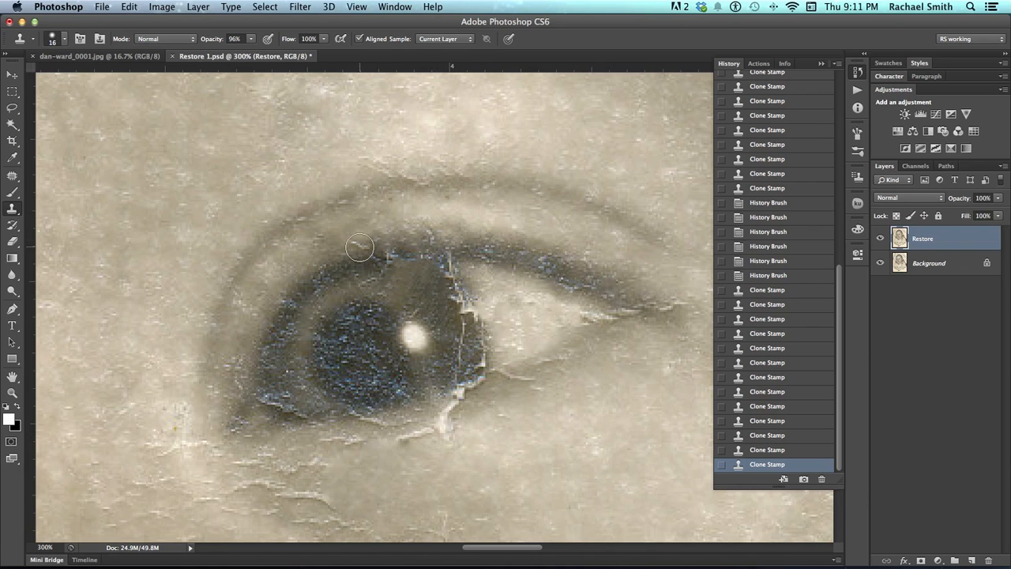
# Clone sampled lash line and iris edge over the cracks and blue specks directly above the iris.
pyautogui.click(365, 247)
pyautogui.moveTo(517, 274)
pyautogui.mouseDown()
pyautogui.moveTo(473, 275)
pyautogui.moveTo(467, 253)
pyautogui.mouseUp()
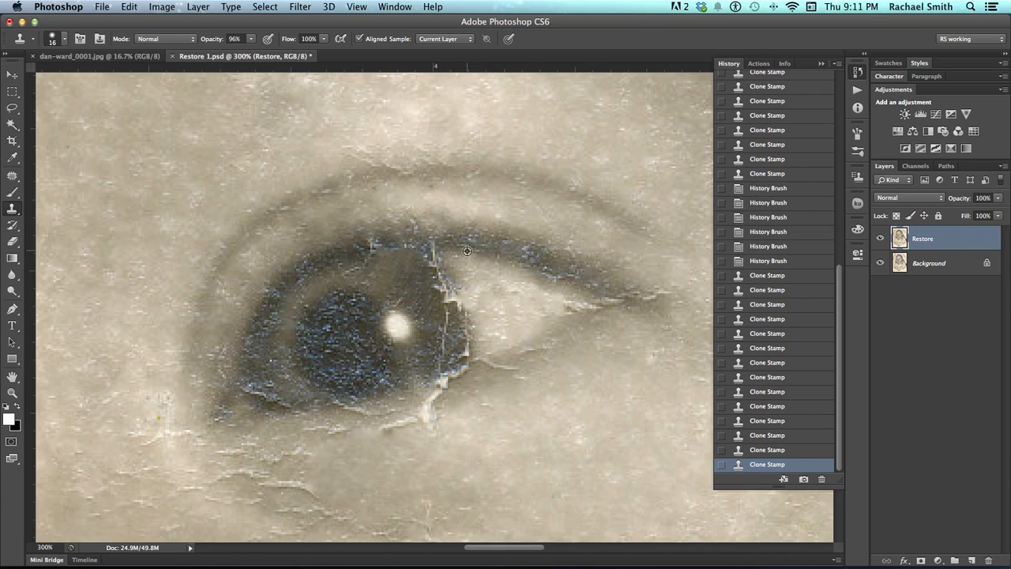
pyautogui.click(438, 250)
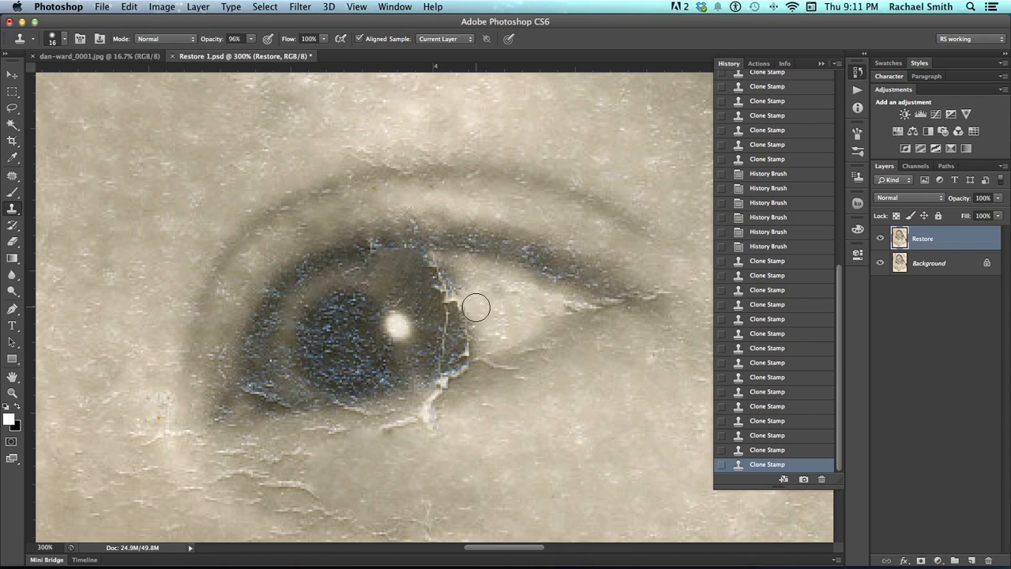
pyautogui.keyDown('alt'); pyautogui.click(328, 277); pyautogui.keyUp('alt')
pyautogui.click(346, 267)
pyautogui.click(364, 267)
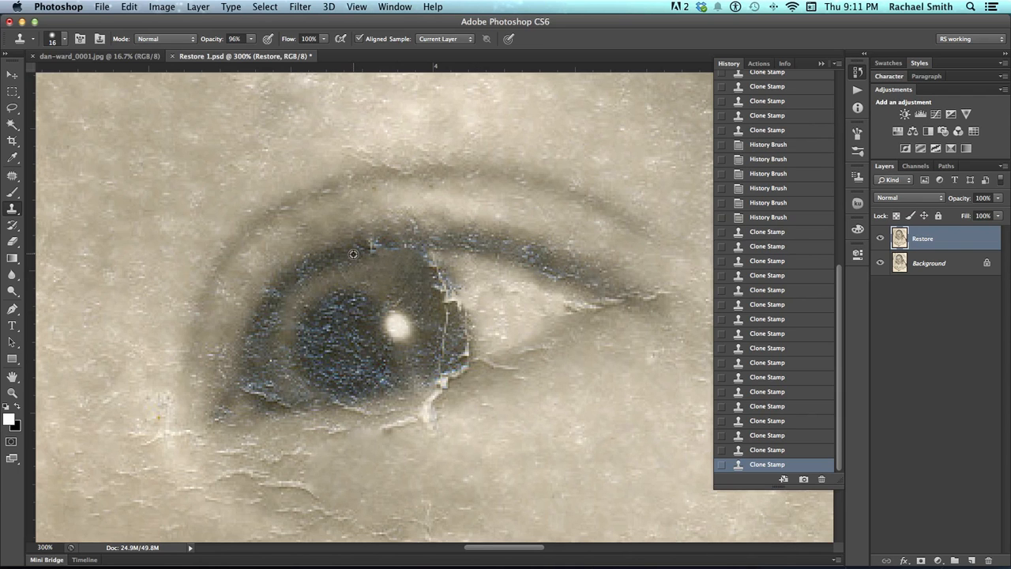
pyautogui.click(385, 246)
pyautogui.click(397, 240)
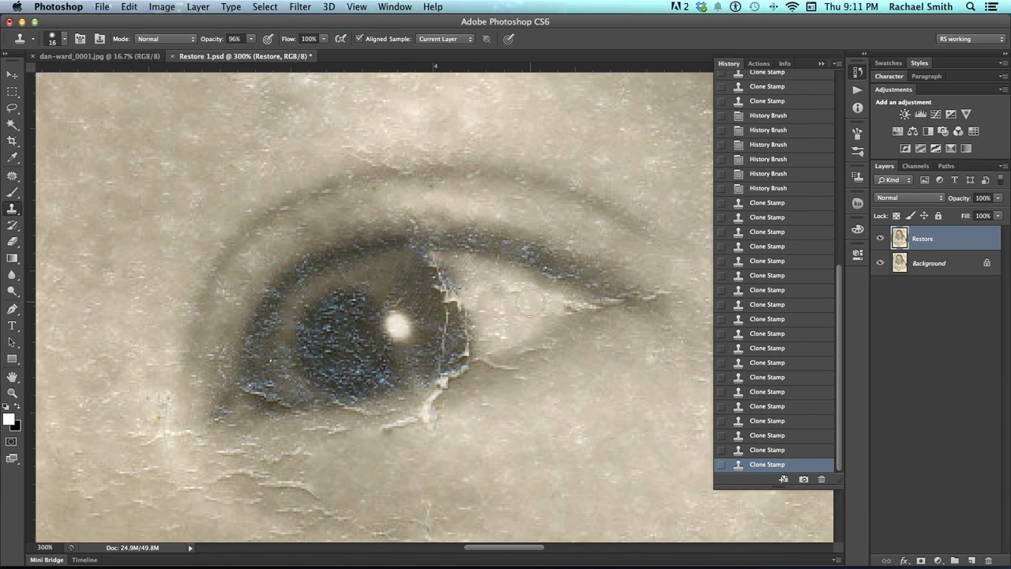
# Extend the cloned dark lash line across the vertical crack toward the outer corner of the eye, ending with a 7 px brush.
pyautogui.moveTo(420, 241); pyautogui.dragTo(442, 241)
pyautogui.click(421, 240)
pyautogui.click(431, 240)
pyautogui.click(456, 243)
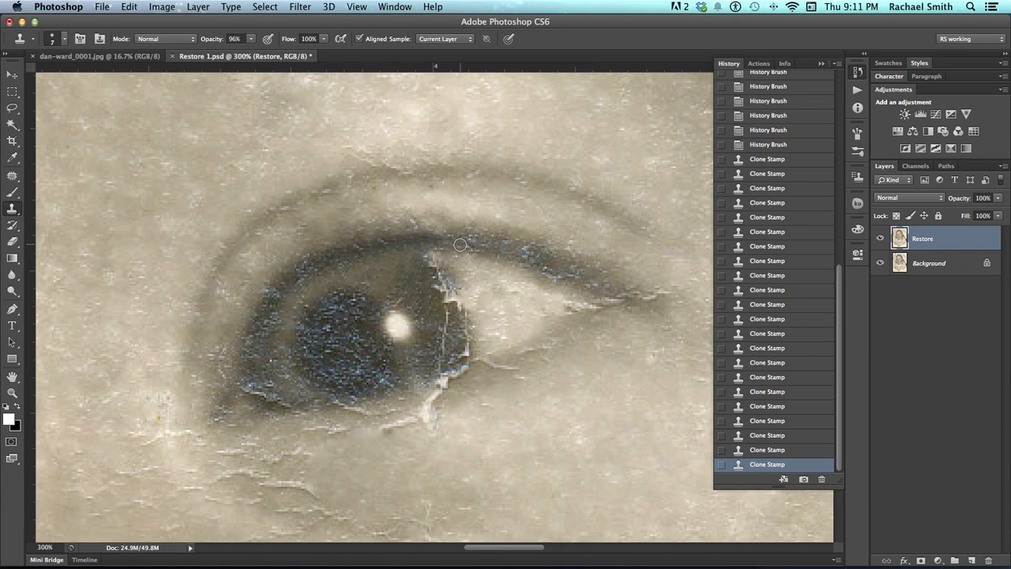
# Examine the repaired upper eyelid against the whole face and up close.
pyautogui.press('z')
pyautogui.keyDown('alt'); pyautogui.click(464, 275); pyautogui.keyUp('alt')
pyautogui.keyDown('alt'); pyautogui.click(467, 315); pyautogui.keyUp('alt')
pyautogui.keyDown('alt'); pyautogui.click(471, 337); pyautogui.keyUp('alt')
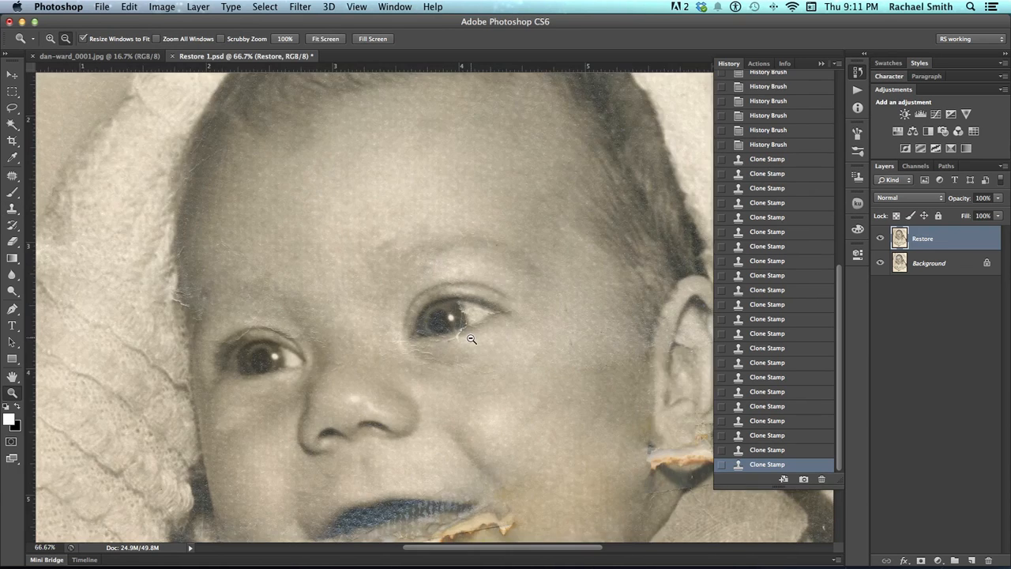
pyautogui.keyDown('alt'); pyautogui.click(471, 338); pyautogui.keyUp('alt')
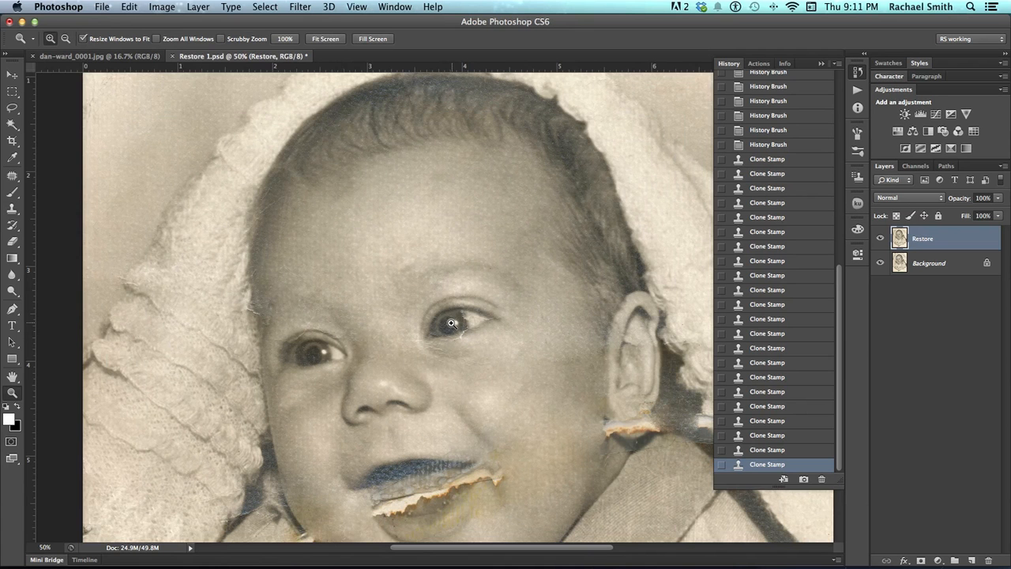
pyautogui.click(451, 323)
pyautogui.click(452, 323)
pyautogui.click(452, 323)
# Undo the last nine Clone Stamp strokes along the upper lash line.
pyautogui.press('super+z')
pyautogui.press('super+alt+z')
pyautogui.press('super+alt+z')
pyautogui.press('super+alt+z')
pyautogui.press('super+alt+z')
pyautogui.press('super+alt+z')
pyautogui.press('super+alt+z')
pyautogui.press('super+alt+z')
pyautogui.press('super+alt+z')
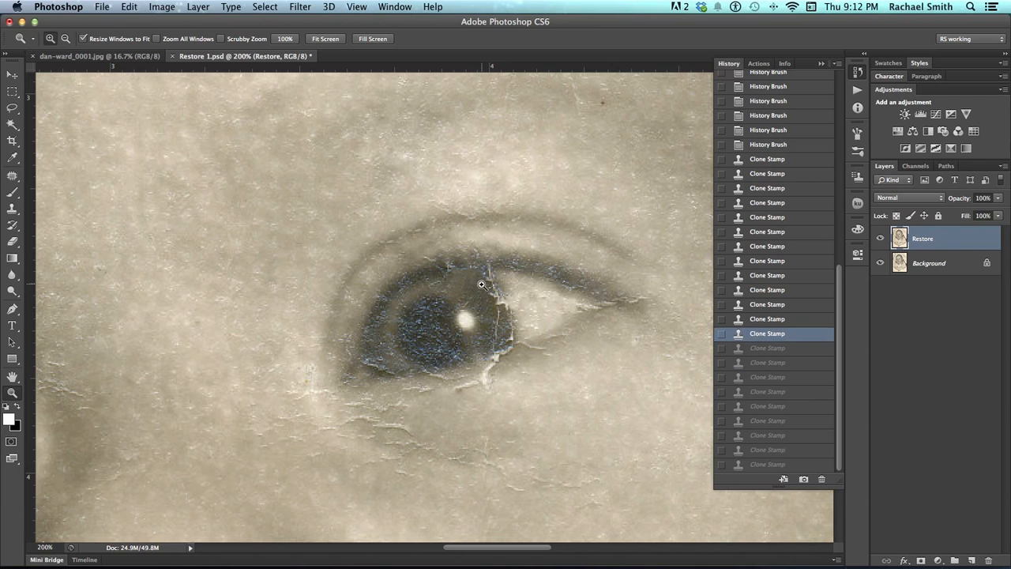
# Clone over the blue specks and cracks along the lash line above the iris with a 20 px brush, reducing the opacity to 50%.
pyautogui.keyDown('alt'); pyautogui.click(482, 285); pyautogui.keyUp('alt')
pyautogui.keyDown('alt'); pyautogui.click(482, 290); pyautogui.keyUp('alt')
pyautogui.moveTo(482, 329); pyautogui.dragTo(491, 297)
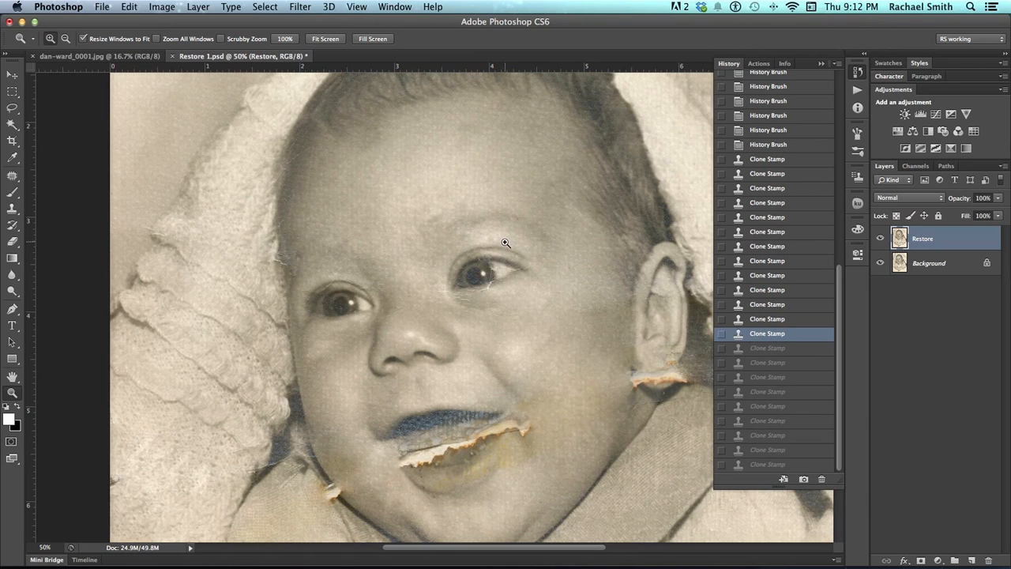
pyautogui.click(484, 297)
pyautogui.click(490, 289)
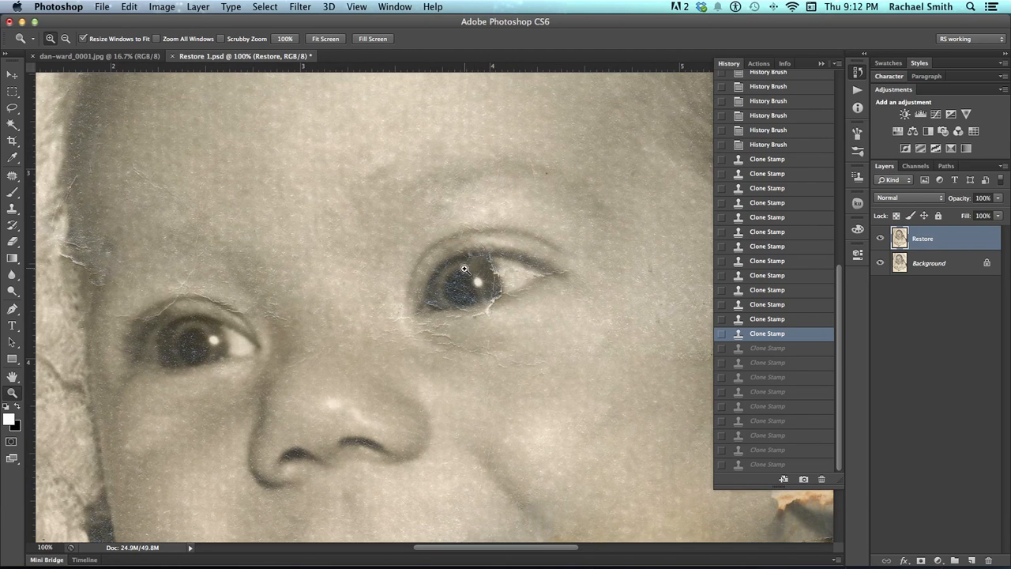
pyautogui.scroll(1, 475, 263)
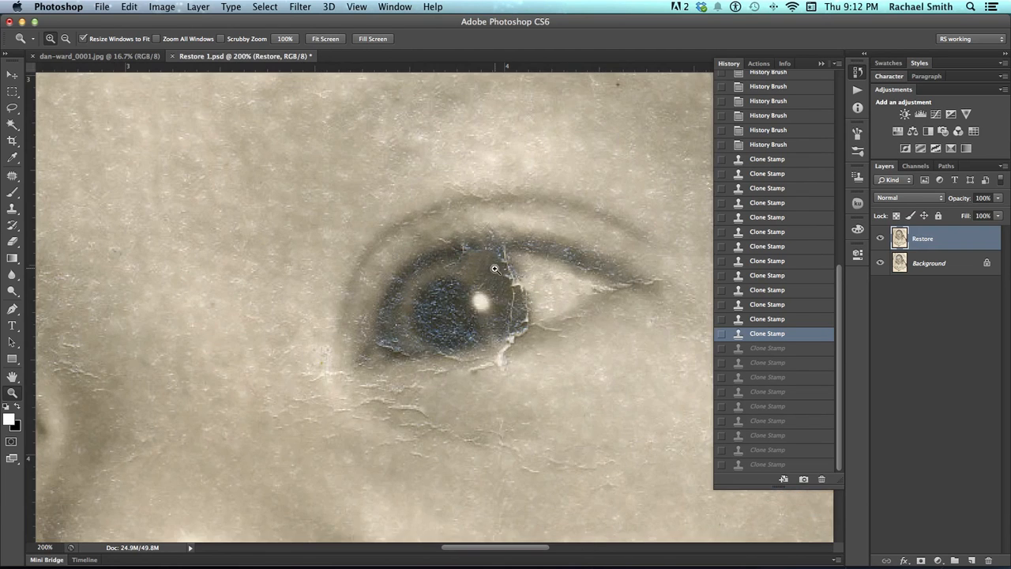
pyautogui.press('s')
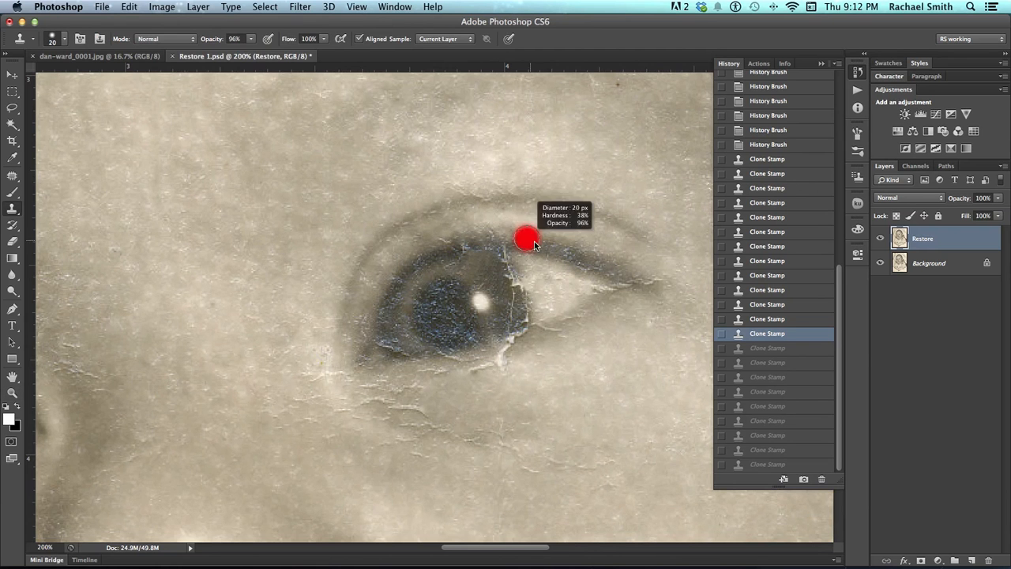
pyautogui.click(482, 242)
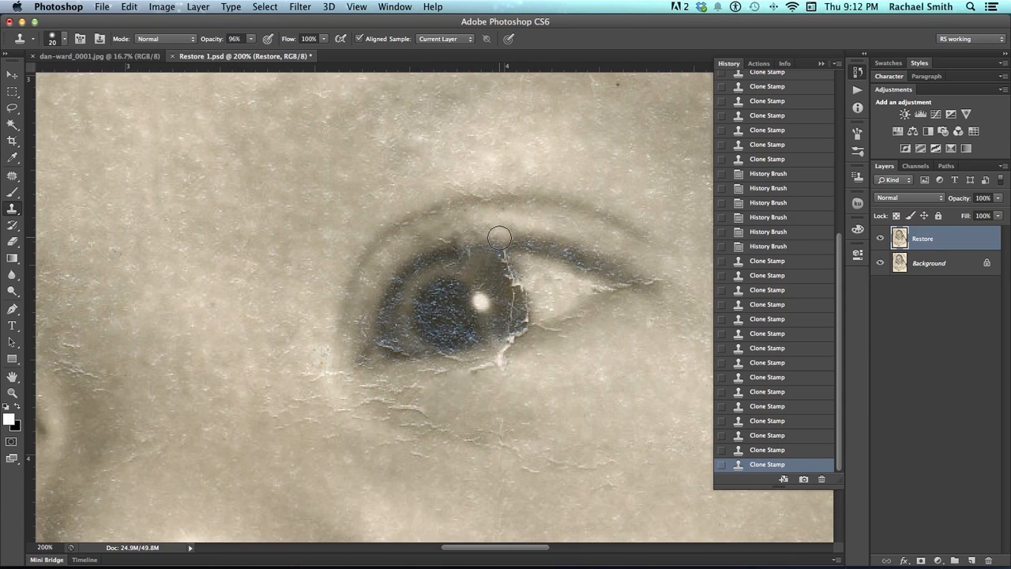
pyautogui.click(495, 235)
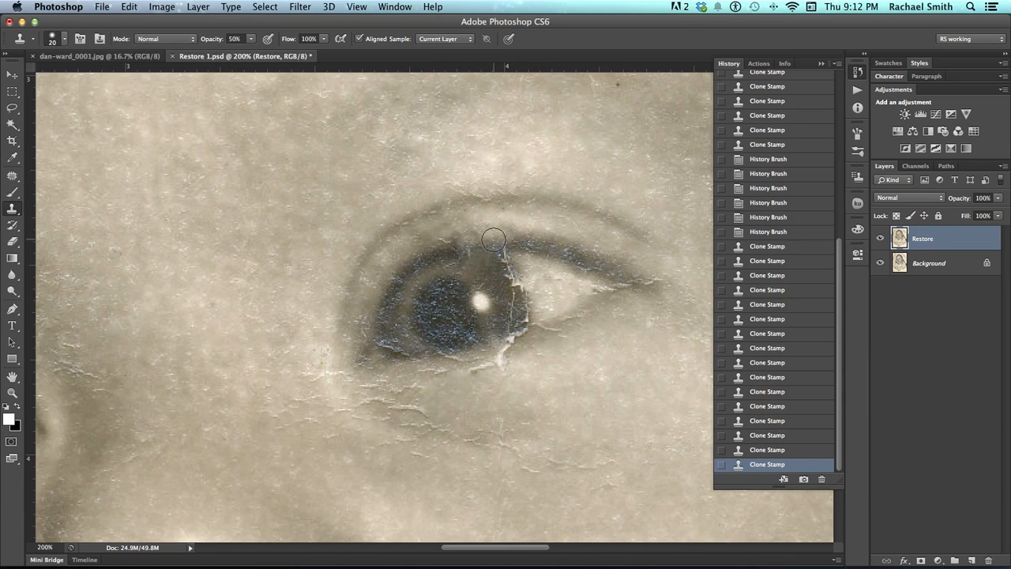
pyautogui.click(456, 245)
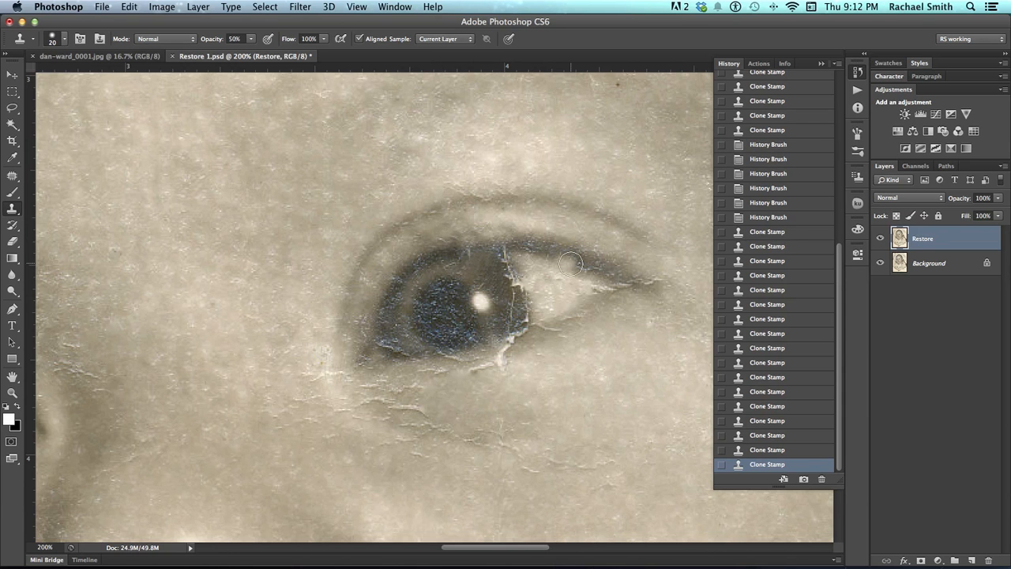
pyautogui.click(466, 243)
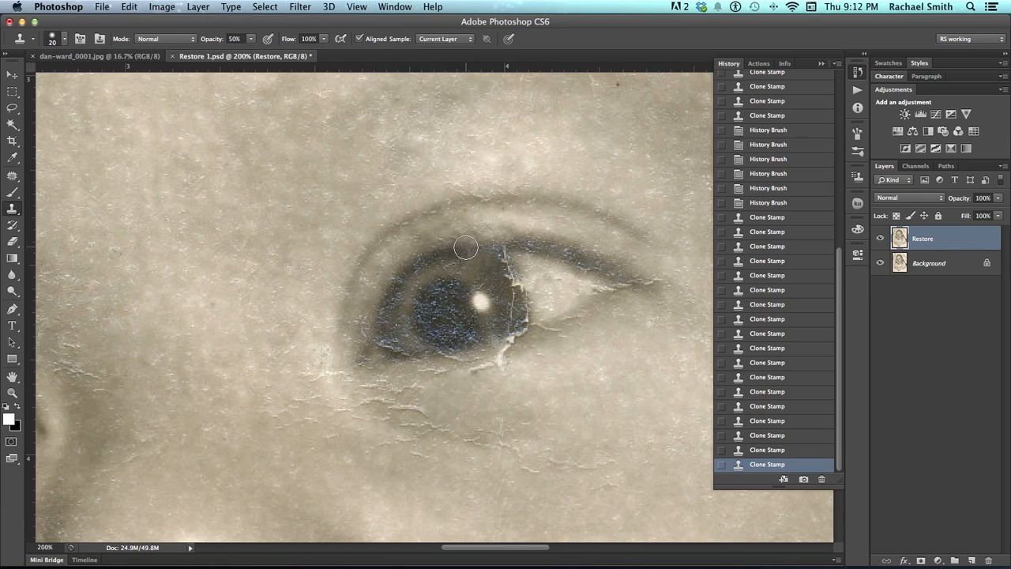
# Sample the clean dark area at the inner upper edge of the iris and clone it just above the pupil at 50% opacity.
pyautogui.press('z')
pyautogui.keyDown('alt'); pyautogui.click(560, 285); pyautogui.keyUp('alt')
pyautogui.keyDown('alt'); pyautogui.click(559, 294); pyautogui.keyUp('alt')
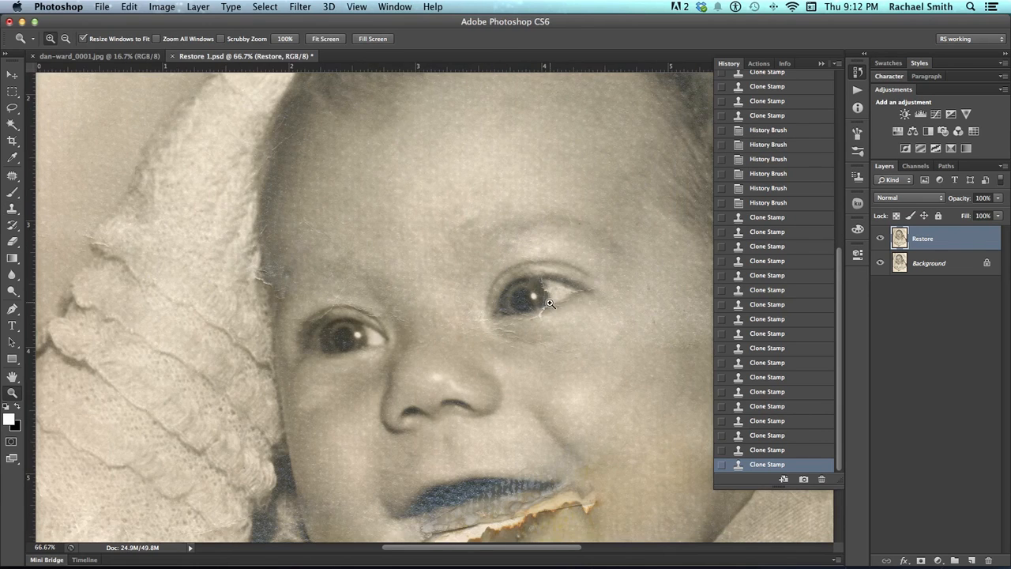
pyautogui.click(540, 294)
pyautogui.click(537, 292)
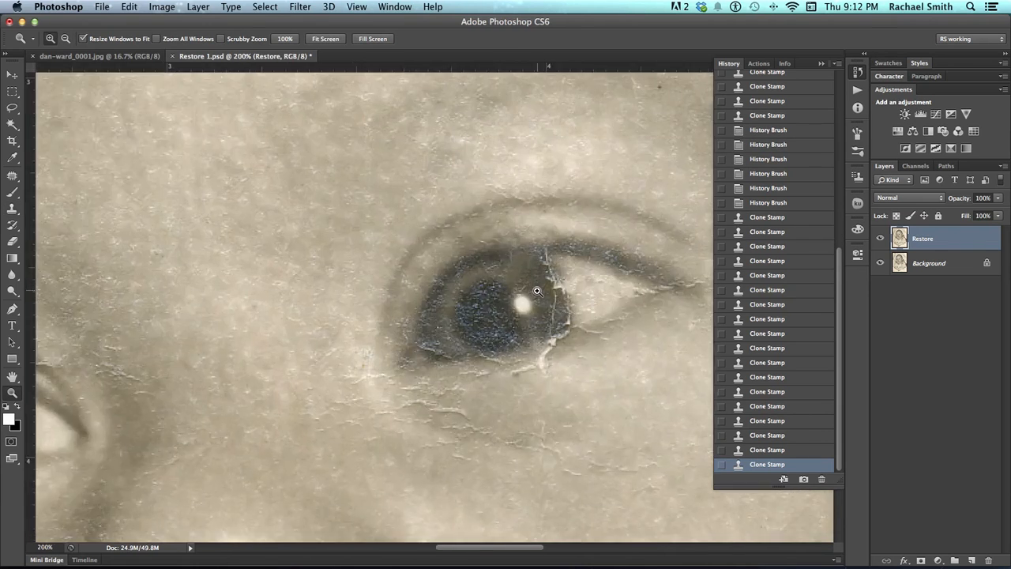
pyautogui.press('s')
pyautogui.keyDown('alt'); pyautogui.click(484, 272); pyautogui.keyUp('alt')
pyautogui.click(503, 275)
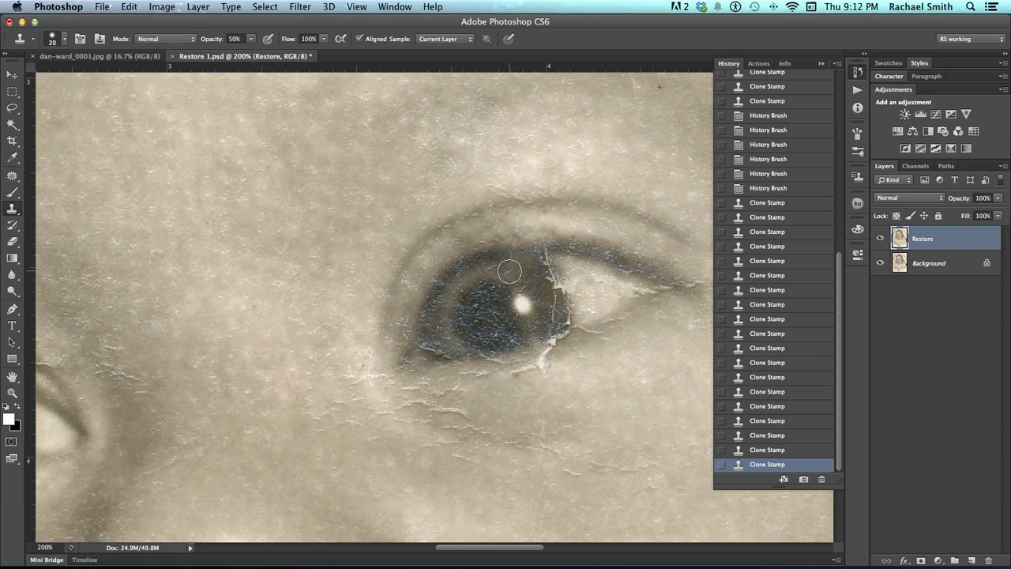
# Lasso the clean upper eyelid and lash line above the other eye's iris with a 2 px feather.
pyautogui.moveTo(492, 245)
pyautogui.mouseDown()
pyautogui.moveTo(616, 246)
pyautogui.moveTo(682, 226)
pyautogui.mouseUp()
pyautogui.moveTo(564, 244)
pyautogui.mouseDown()
pyautogui.moveTo(496, 230)
pyautogui.moveTo(408, 243)
pyautogui.mouseUp()
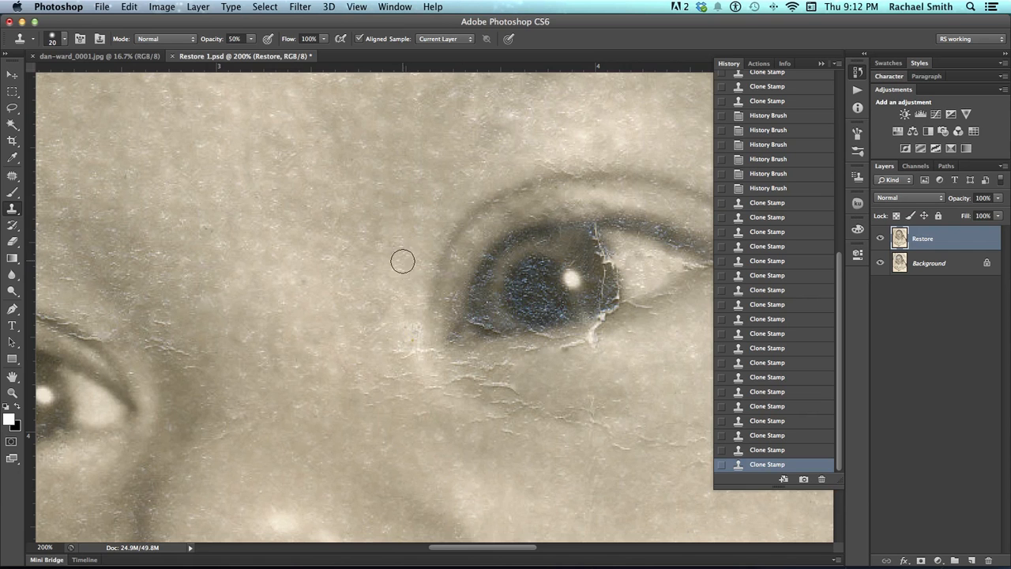
pyautogui.moveTo(252, 318); pyautogui.dragTo(435, 298)
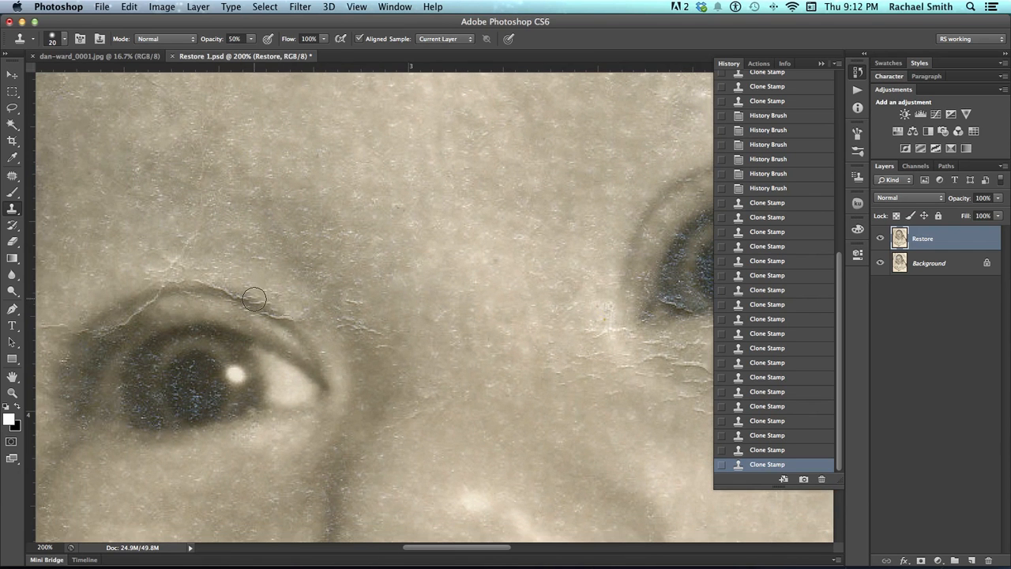
pyautogui.click(12, 108)
pyautogui.click(160, 38)
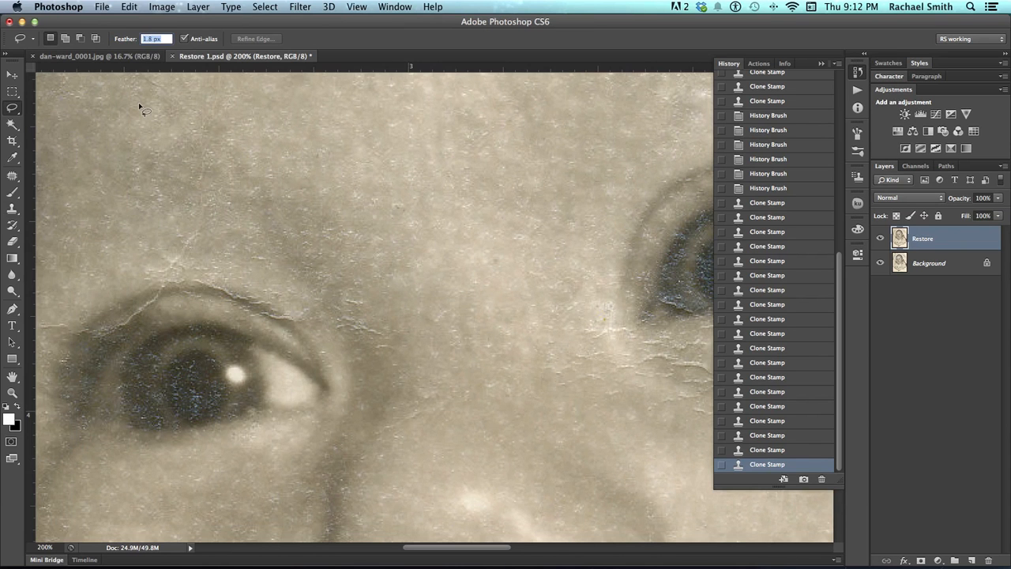
pyautogui.write('2')
pyautogui.press('Return')
pyautogui.moveTo(241, 324); pyautogui.dragTo(255, 282)
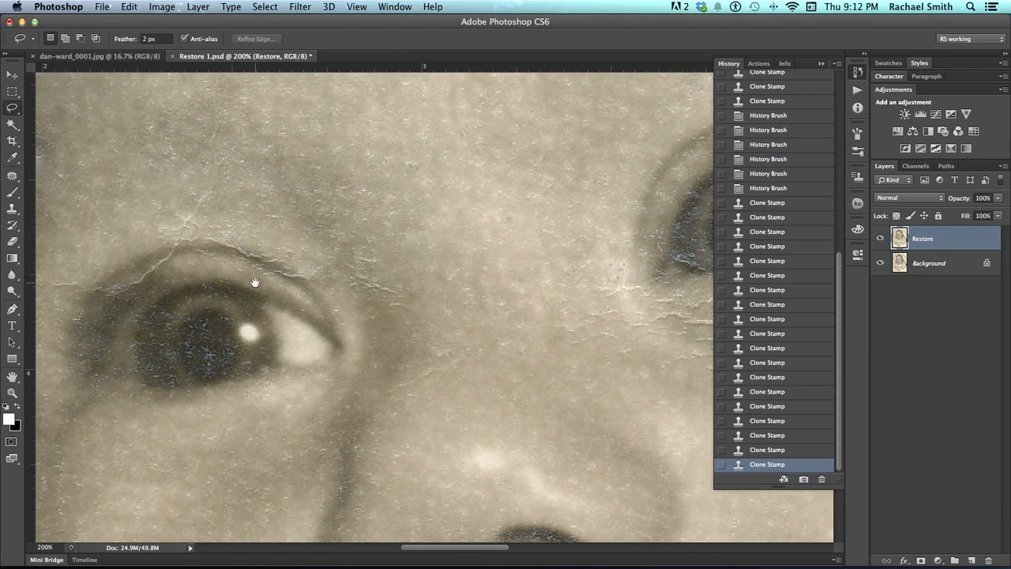
pyautogui.moveTo(182, 274)
pyautogui.mouseDown()
pyautogui.moveTo(214, 269)
pyautogui.moveTo(82, 296)
pyautogui.moveTo(144, 290)
pyautogui.moveTo(99, 299)
pyautogui.moveTo(99, 316)
pyautogui.moveTo(162, 329)
pyautogui.moveTo(162, 304)
pyautogui.moveTo(109, 289)
pyautogui.mouseUp()
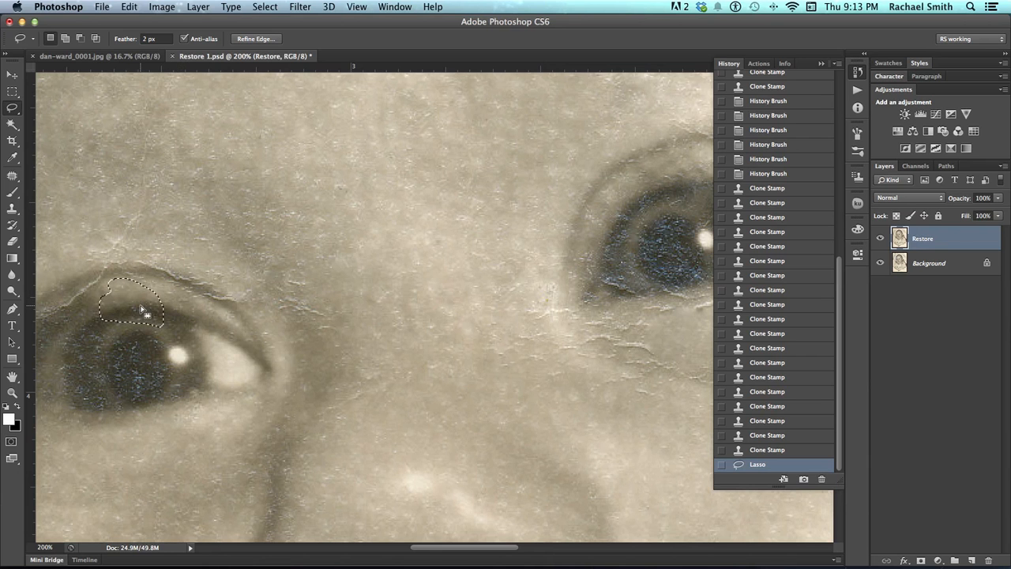
# Copy the selected eyelid piece to a new layer, place it over the cracked eye's upper lash line and fit it with Free Transform.
pyautogui.press('super+c')
pyautogui.press('super+v')
pyautogui.press('v')
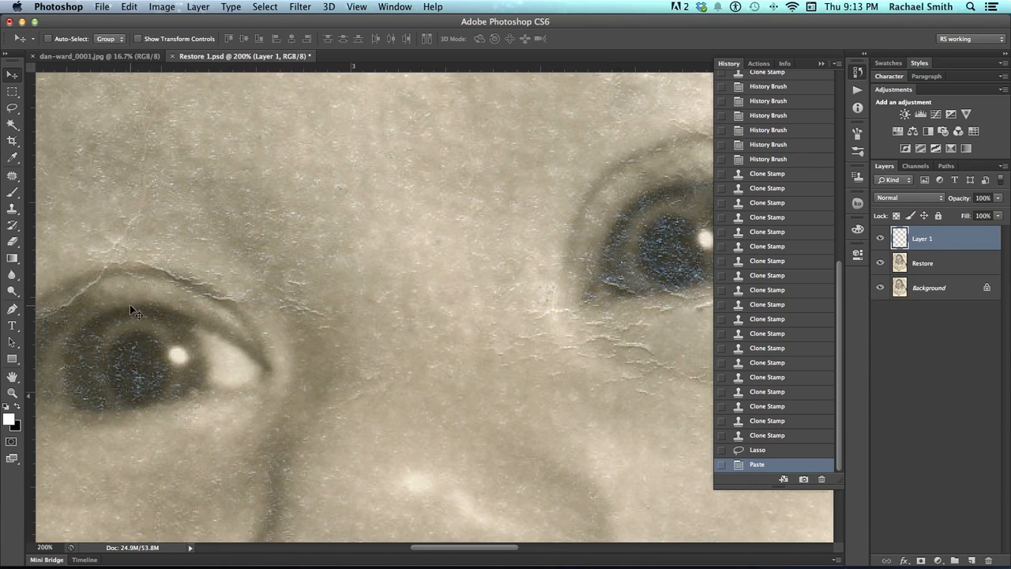
pyautogui.moveTo(127, 321); pyautogui.dragTo(451, 257)
pyautogui.hotkey('ctrl', 't')
pyautogui.press('Return')
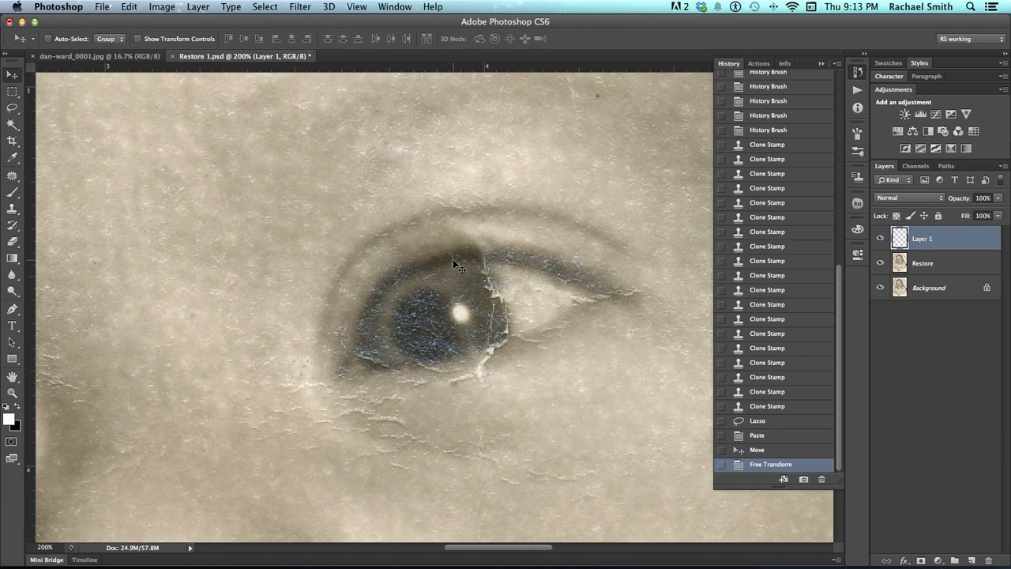
# Adjust the pasted eyelid's Levels to input black 10, midtone 1.11 and white 237, with output black 17.
pyautogui.hscroll(3, 361, 176)
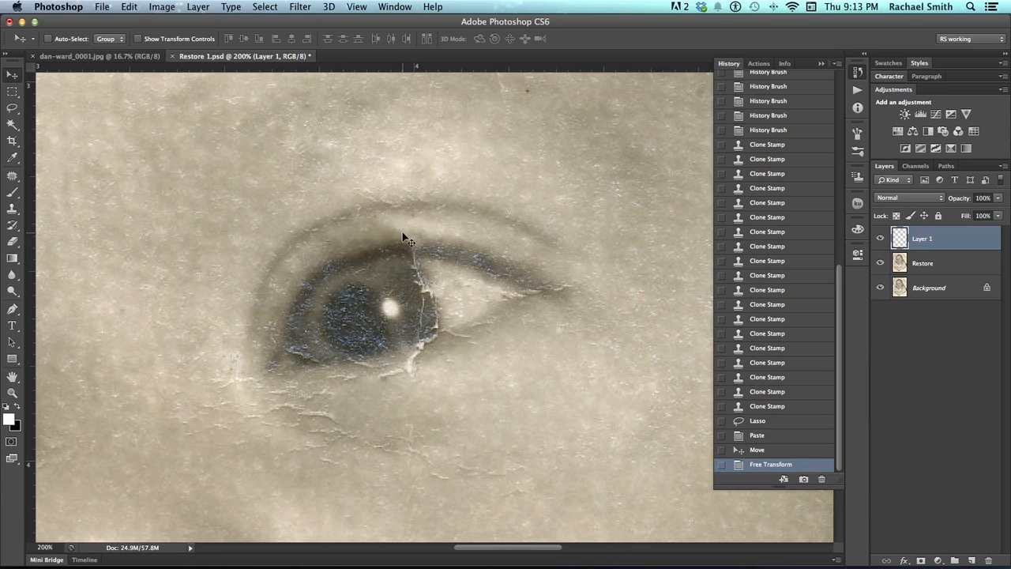
pyautogui.click(147, 6)
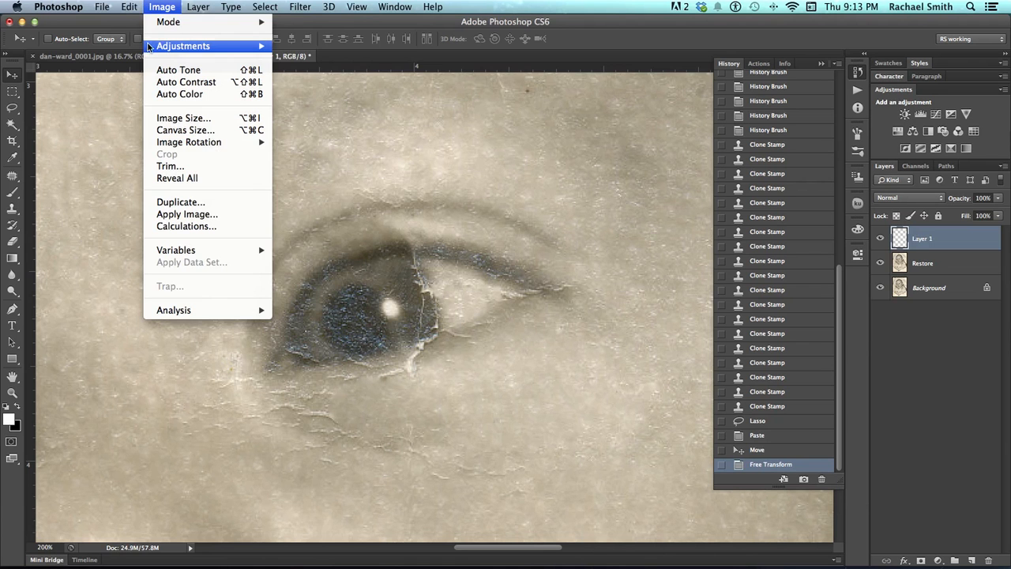
pyautogui.moveTo(150, 48)
pyautogui.click(316, 63)
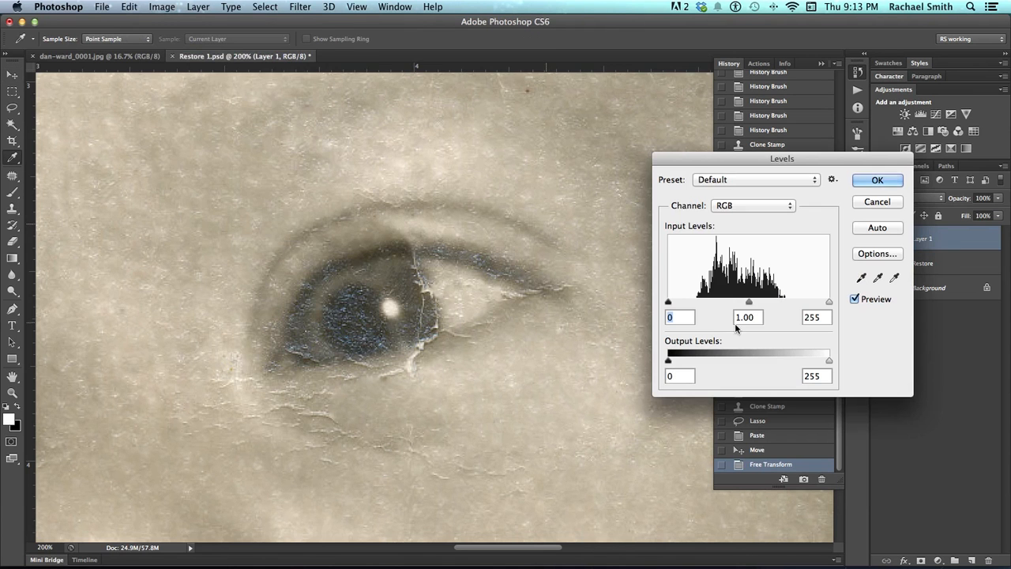
pyautogui.moveTo(749, 303)
pyautogui.mouseDown()
pyautogui.moveTo(760, 303)
pyautogui.moveTo(743, 305)
pyautogui.mouseUp()
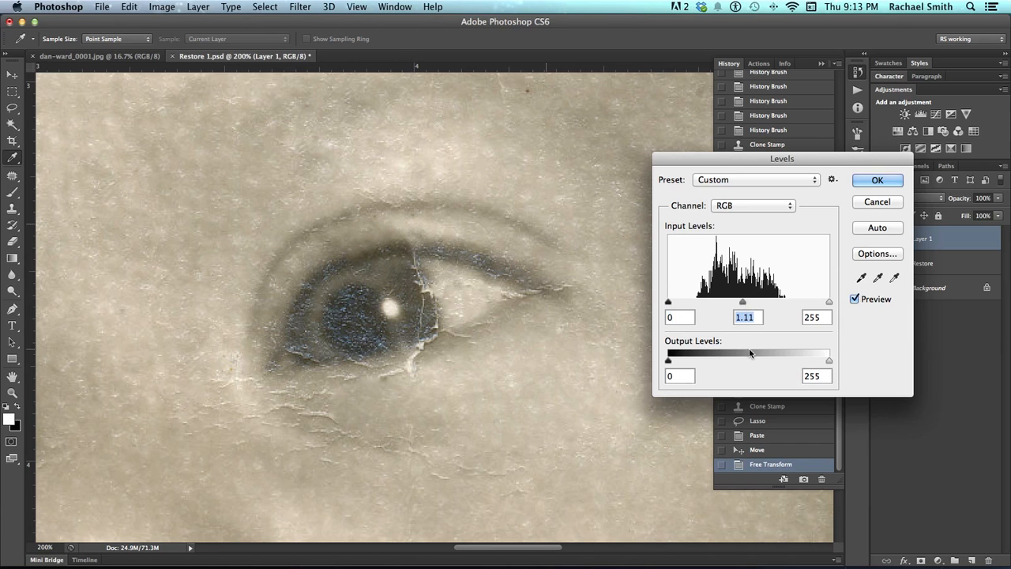
pyautogui.moveTo(829, 303); pyautogui.dragTo(818, 304)
pyautogui.moveTo(669, 303); pyautogui.dragTo(674, 304)
pyautogui.moveTo(669, 360); pyautogui.dragTo(679, 361)
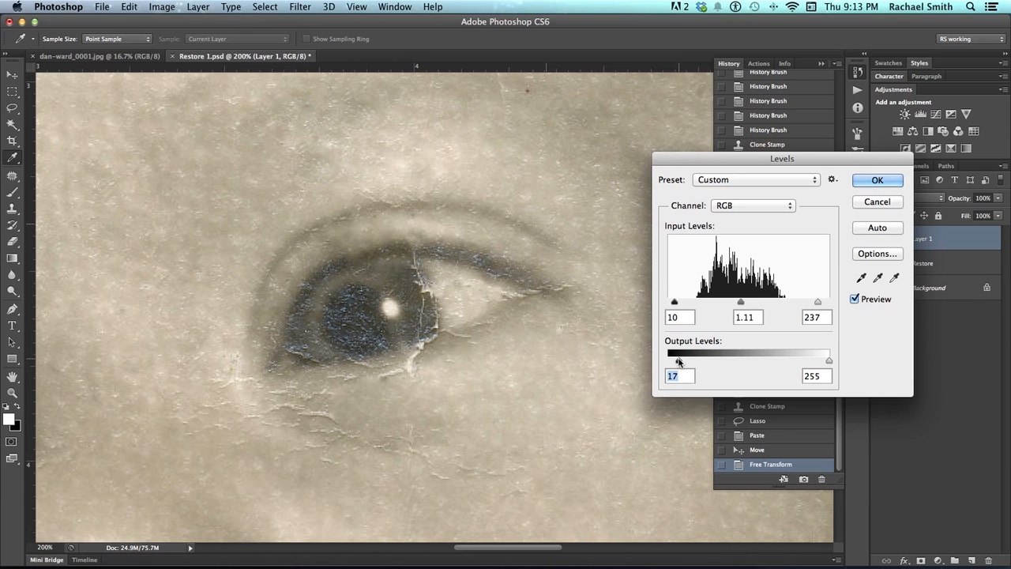
pyautogui.click(875, 180)
# Reposition the pasted eyelid piece along the upper lash line and refine its fit with Free Transform.
pyautogui.moveTo(367, 263); pyautogui.dragTo(425, 253)
pyautogui.click(388, 248)
pyautogui.press('super+r')
pyautogui.press('super+t')
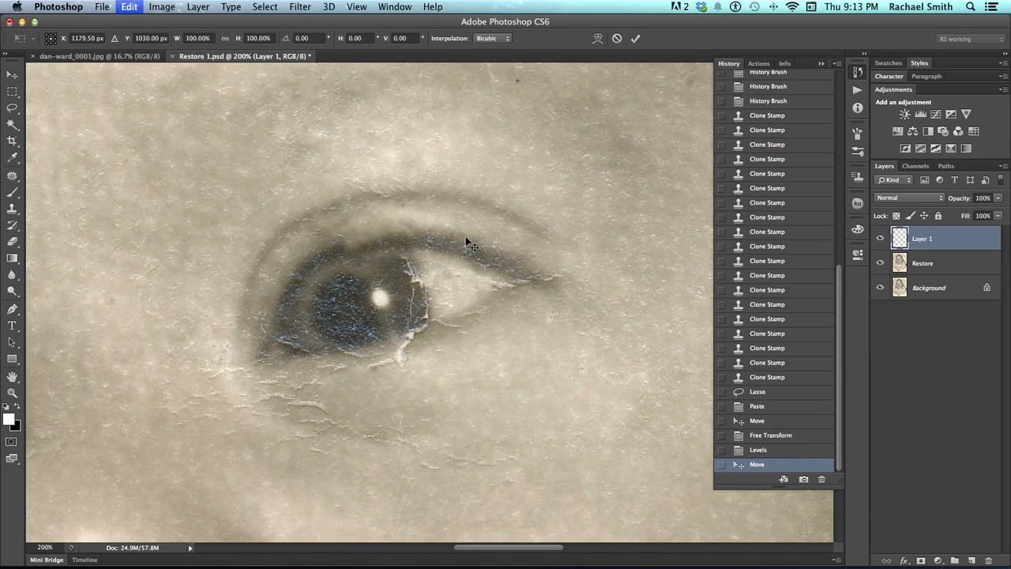
pyautogui.moveTo(414, 236)
pyautogui.mouseDown()
pyautogui.moveTo(425, 238)
pyautogui.moveTo(405, 231)
pyautogui.mouseUp()
pyautogui.press('Return')
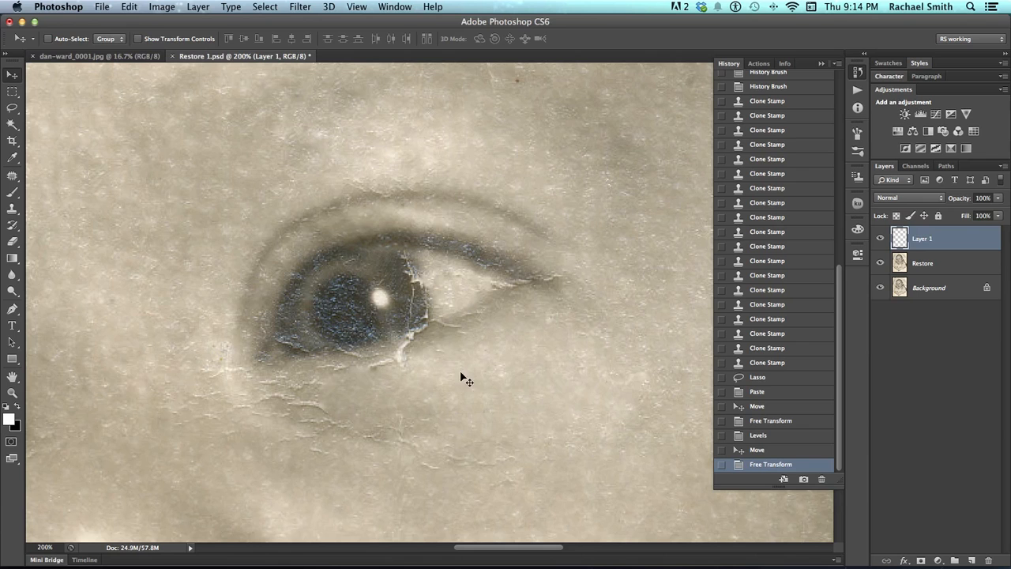
# Examine the repaired eyelid against the whole face, and the torn, blue-stained mouth up close.
pyautogui.press('z')
pyautogui.keyDown('alt'); pyautogui.click(404, 348); pyautogui.keyUp('alt')
pyautogui.keyDown('alt'); pyautogui.click(392, 380); pyautogui.keyUp('alt')
pyautogui.keyDown('alt'); pyautogui.click(392, 380); pyautogui.keyUp('alt')
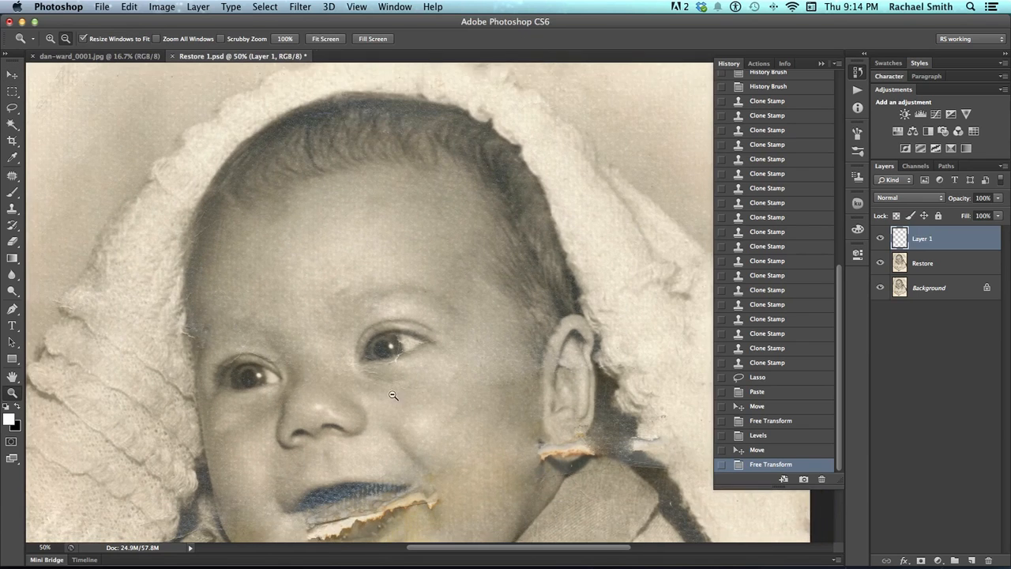
pyautogui.scroll(-2, 402, 384)
pyautogui.moveTo(398, 397); pyautogui.dragTo(397, 344)
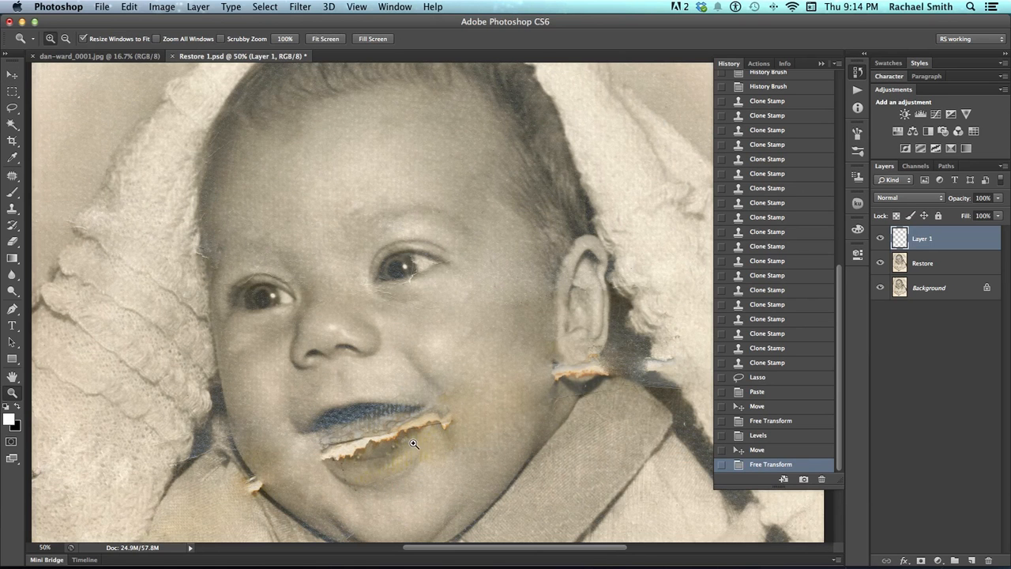
pyautogui.click(410, 444)
pyautogui.moveTo(462, 437); pyautogui.dragTo(464, 416)
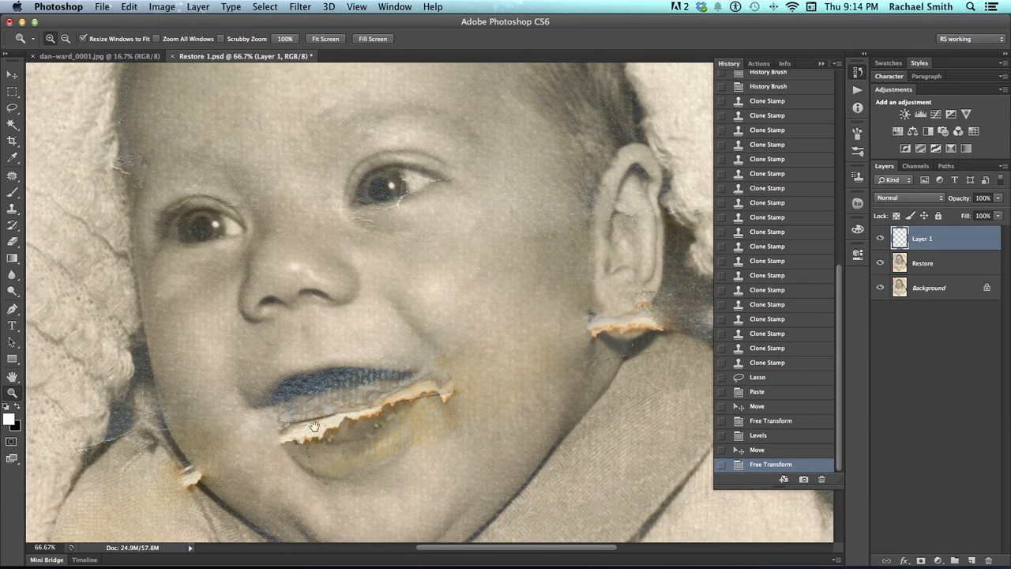
pyautogui.click(340, 427)
pyautogui.moveTo(340, 427); pyautogui.dragTo(378, 415)
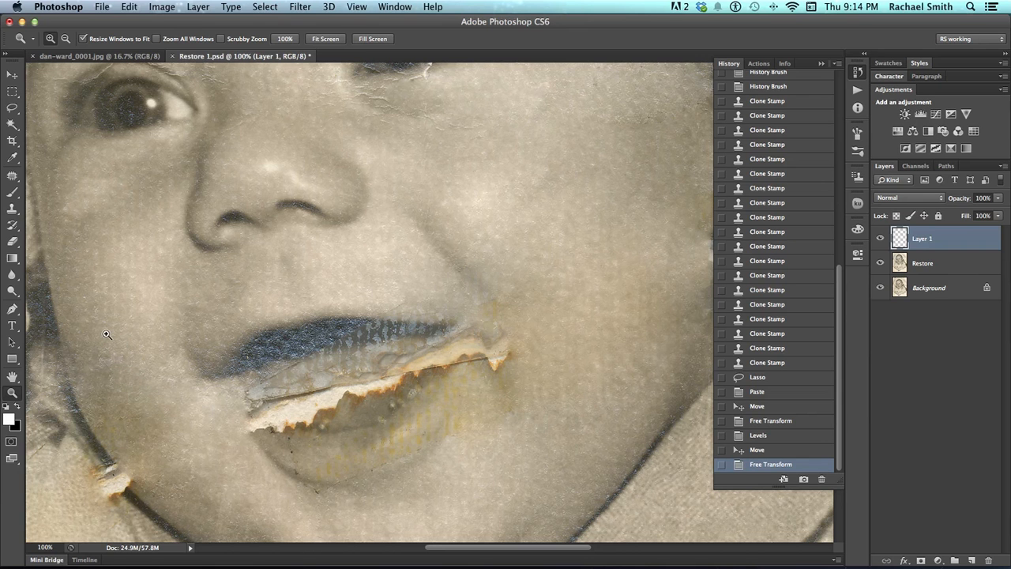
pyautogui.moveTo(189, 336); pyautogui.dragTo(144, 341)
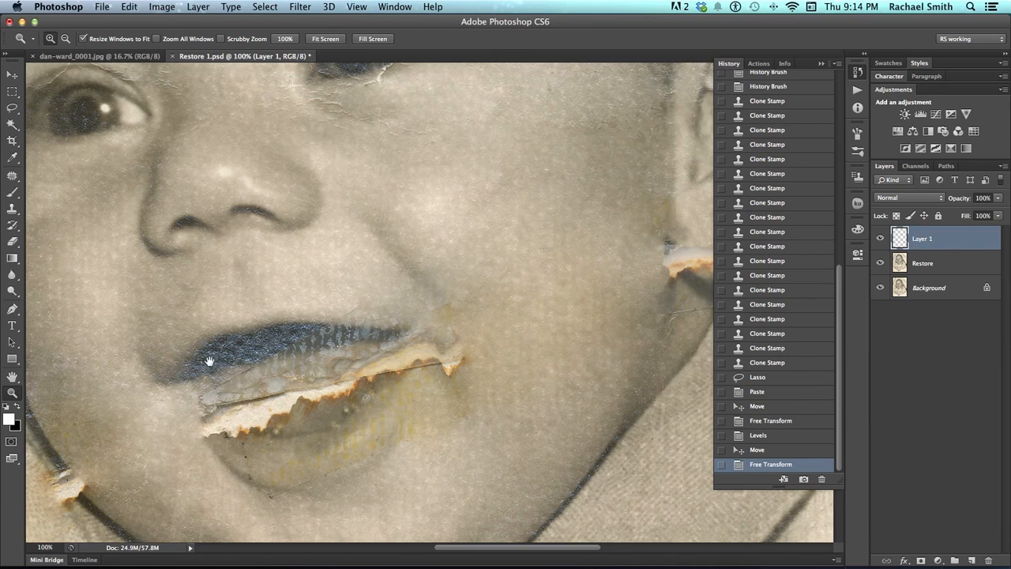
# Try to patch a small area of the blue-stained upper lip with the lip texture beside it.
pyautogui.press('s')
pyautogui.moveTo(230, 344)
pyautogui.mouseDown()
pyautogui.moveTo(242, 348)
pyautogui.moveTo(220, 355)
pyautogui.mouseUp()
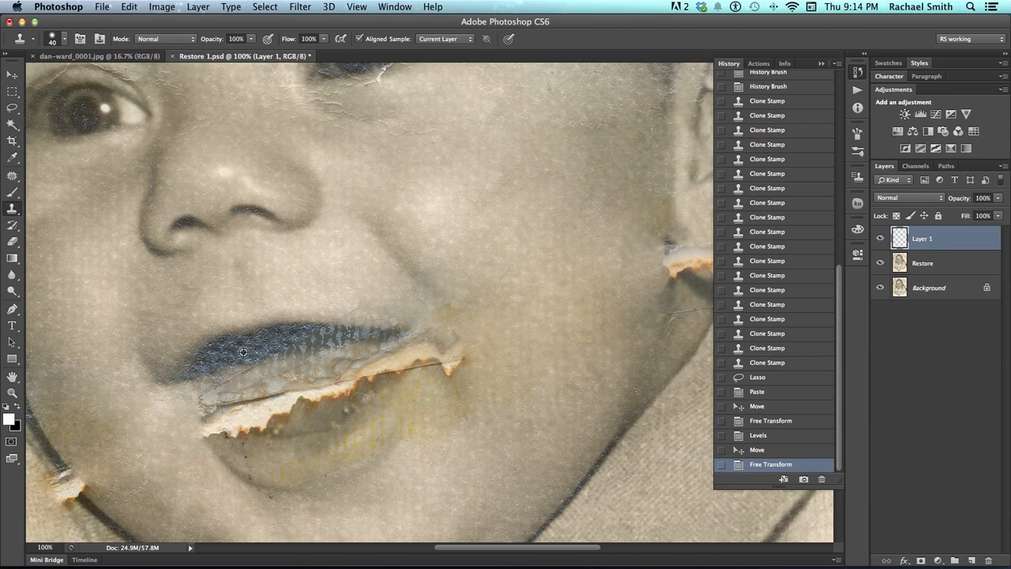
pyautogui.press('j')
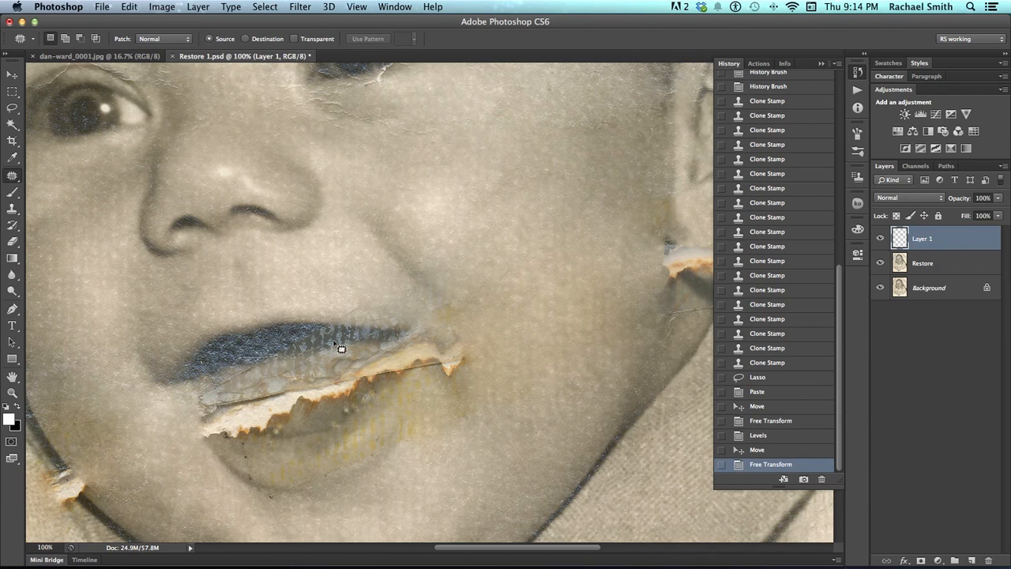
pyautogui.moveTo(291, 332); pyautogui.dragTo(297, 346)
pyautogui.click(308, 342)
pyautogui.moveTo(296, 340); pyautogui.dragTo(258, 342)
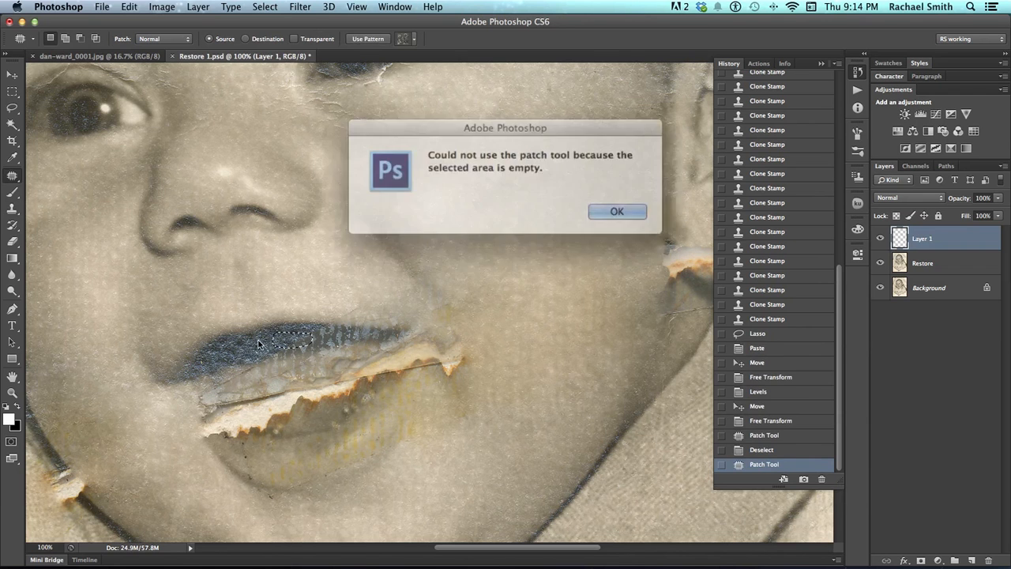
pyautogui.click(599, 205)
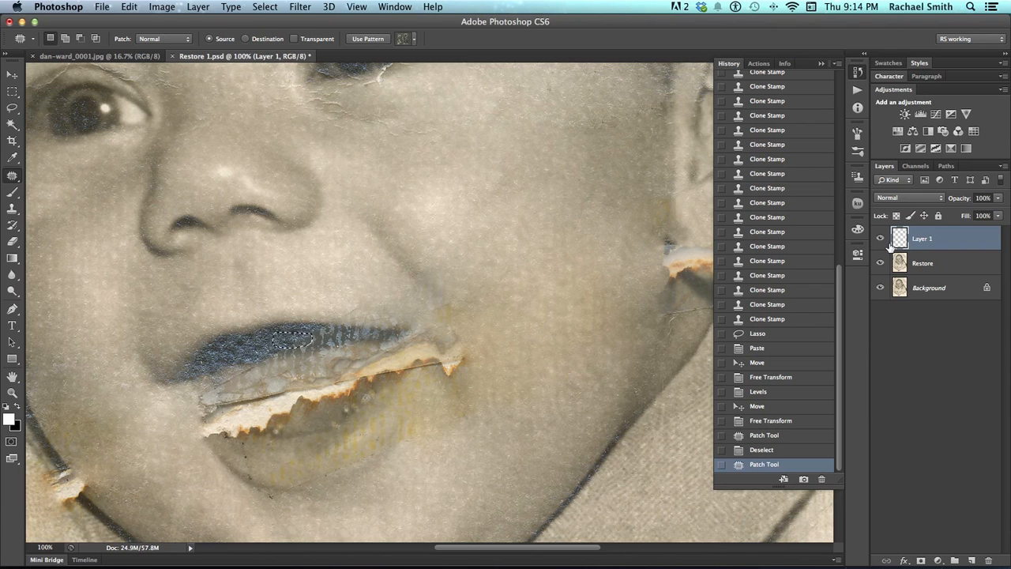
pyautogui.moveTo(522, 225); pyautogui.dragTo(535, 255)
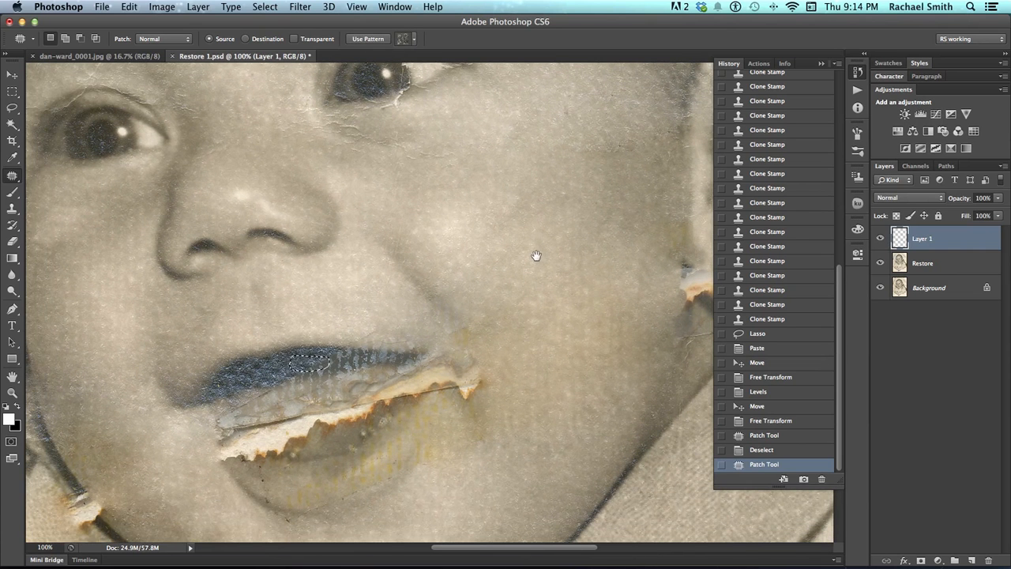
# Merge the pasted eyelid layer down into the Restore layer and patch the selected upper-lip area from the skin above it.
pyautogui.rightClick(946, 240)
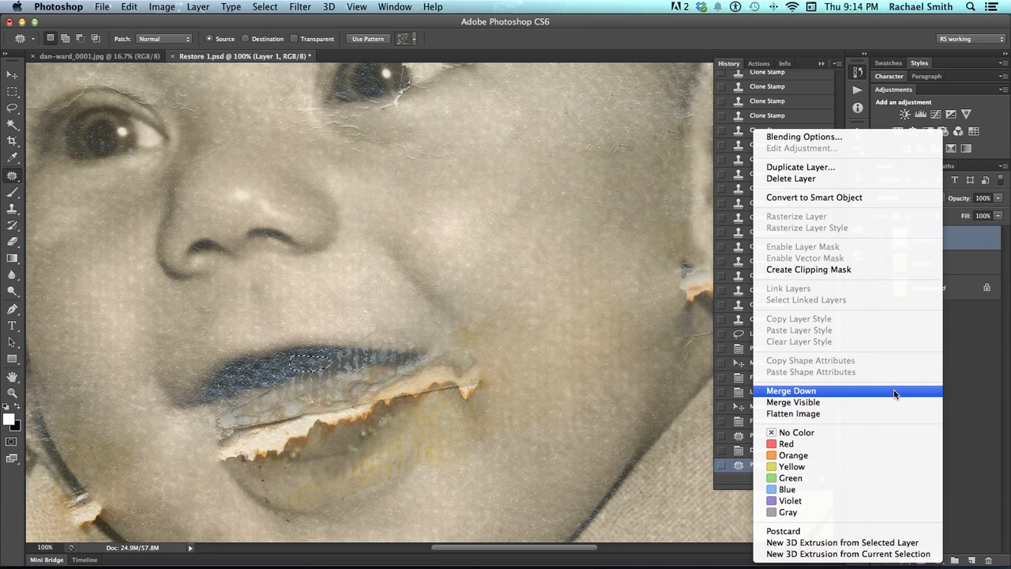
pyautogui.click(830, 390)
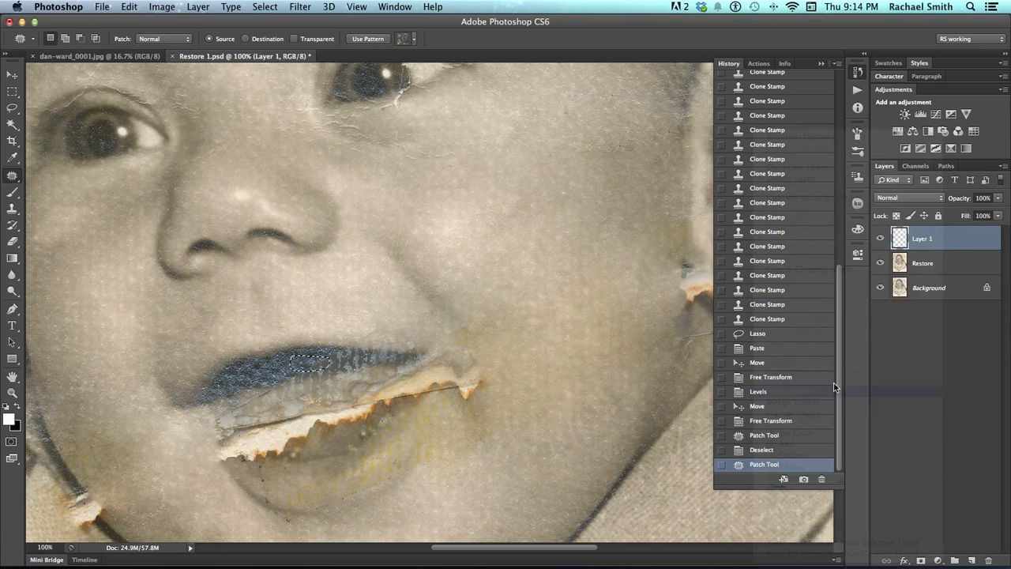
pyautogui.moveTo(310, 369); pyautogui.dragTo(392, 285)
pyautogui.press('cmd+d')
# Clone out the dark specks along the lower lip's left edge with a 41 px Clone Stamp brush.
pyautogui.press('z')
pyautogui.click(324, 370)
pyautogui.keyDown('alt'); pyautogui.click(311, 346); pyautogui.keyUp('alt')
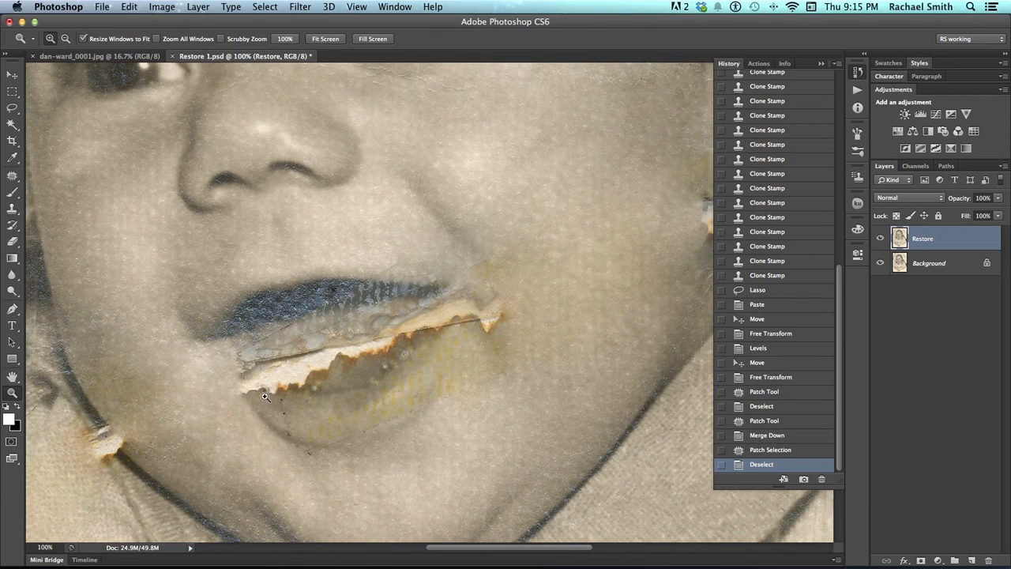
pyautogui.press('s')
pyautogui.moveTo(298, 400)
pyautogui.mouseDown()
pyautogui.moveTo(277, 408)
pyautogui.moveTo(311, 414)
pyautogui.moveTo(292, 424)
pyautogui.mouseUp()
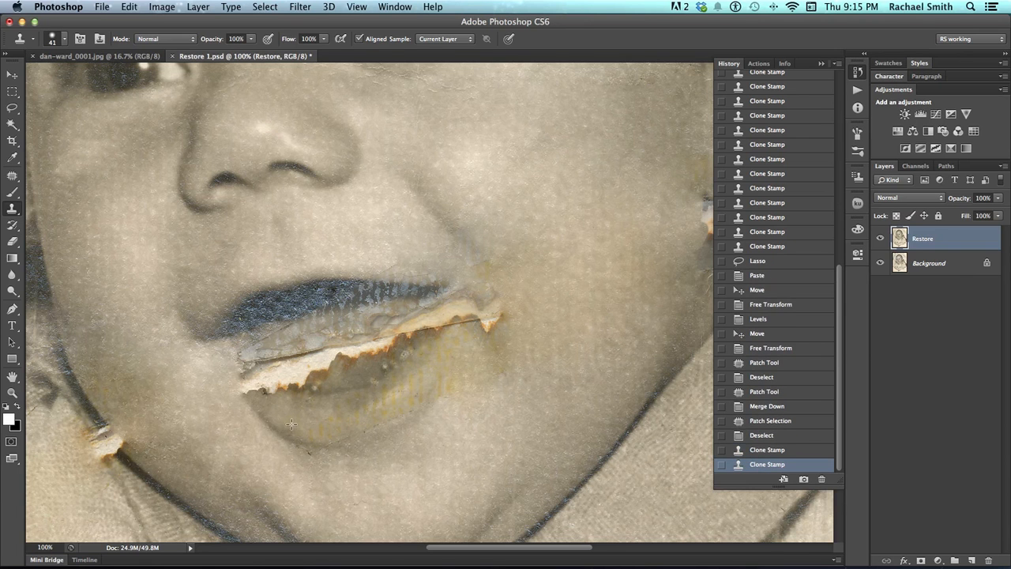
pyautogui.click(290, 428)
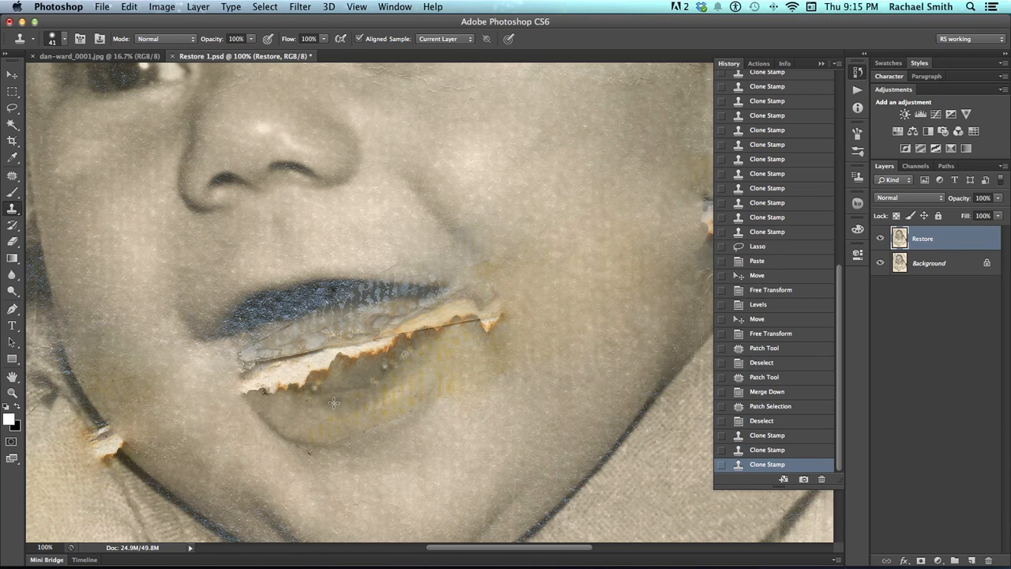
# Copy the dark crease above the lower lip to a new layer and fit it with Free Transform over the tear's left end.
pyautogui.press('l')
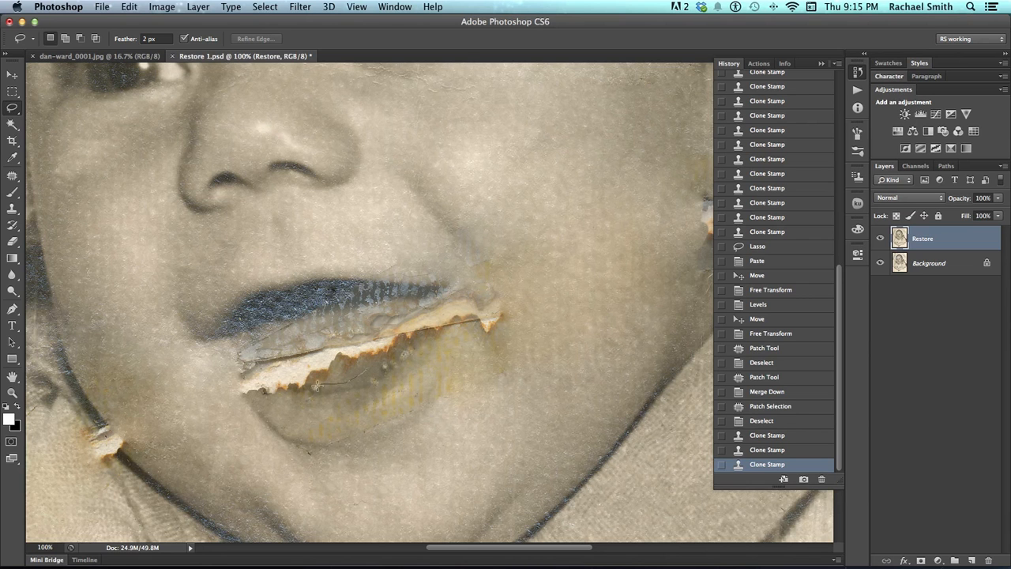
pyautogui.moveTo(374, 390); pyautogui.dragTo(371, 386)
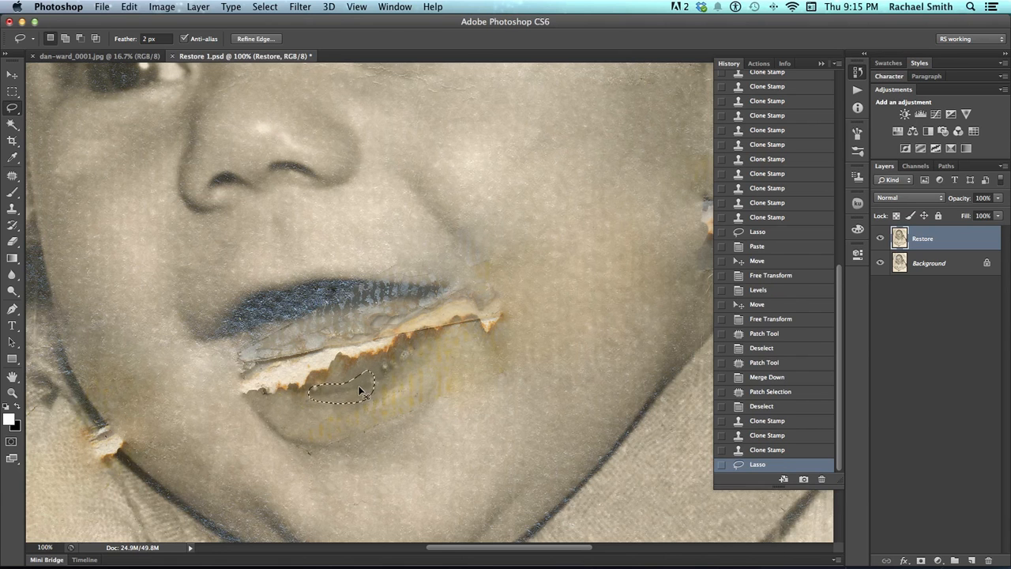
pyautogui.hotkey('ctrl', 'j')
pyautogui.hotkey('ctrl', 't')
pyautogui.moveTo(376, 380); pyautogui.dragTo(399, 402)
pyautogui.moveTo(329, 393); pyautogui.dragTo(244, 380)
pyautogui.moveTo(324, 406); pyautogui.dragTo(291, 387)
pyautogui.moveTo(286, 384)
pyautogui.mouseDown()
pyautogui.moveTo(337, 396)
pyautogui.moveTo(281, 385)
pyautogui.moveTo(289, 395)
pyautogui.mouseUp()
pyautogui.moveTo(335, 419)
pyautogui.mouseDown()
pyautogui.moveTo(300, 406)
pyautogui.moveTo(301, 396)
pyautogui.mouseUp()
pyautogui.press('Return')
# Refine the pasted lip crease's position and shape with another Free Transform so it continues the existing crease.
pyautogui.press('v')
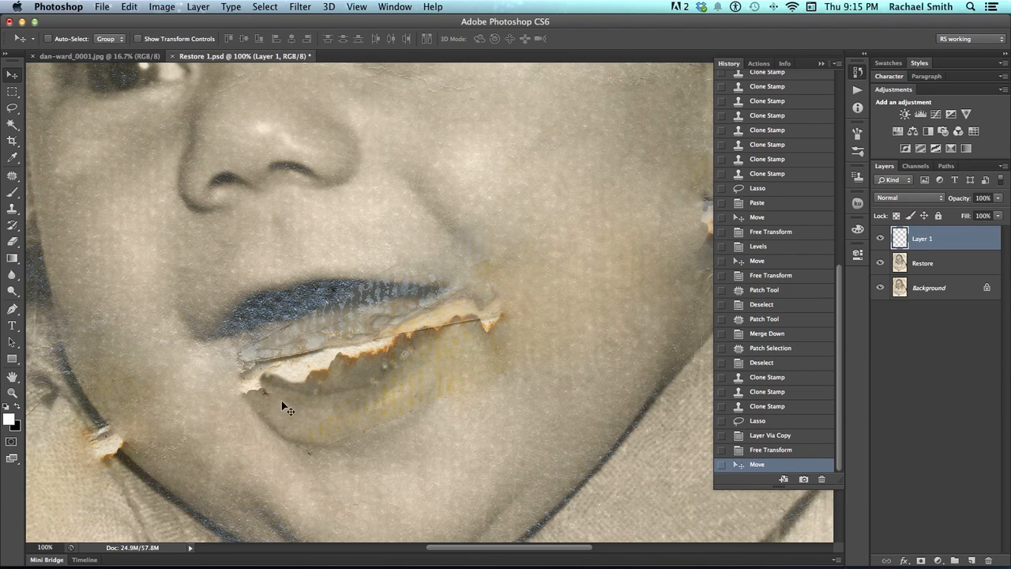
pyautogui.press('super+t')
pyautogui.moveTo(258, 371); pyautogui.dragTo(272, 381)
pyautogui.press('Return')
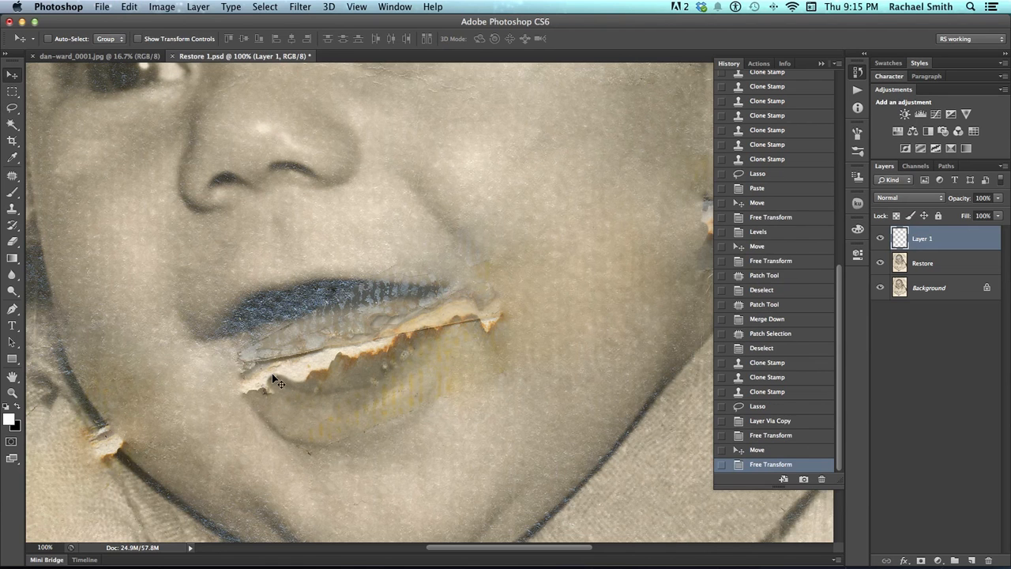
pyautogui.hscroll(-2, 353, 417)
pyautogui.scroll(1, 353, 417)
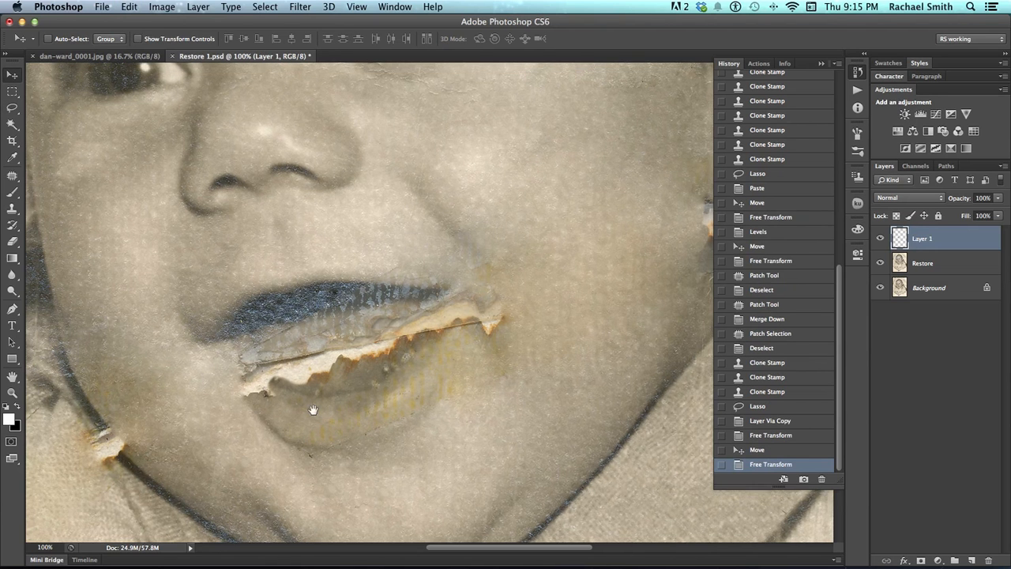
# Clone over part of the pasted lip crease with an 18 px brush and merge its layer down into the Restore layer.
pyautogui.press('z')
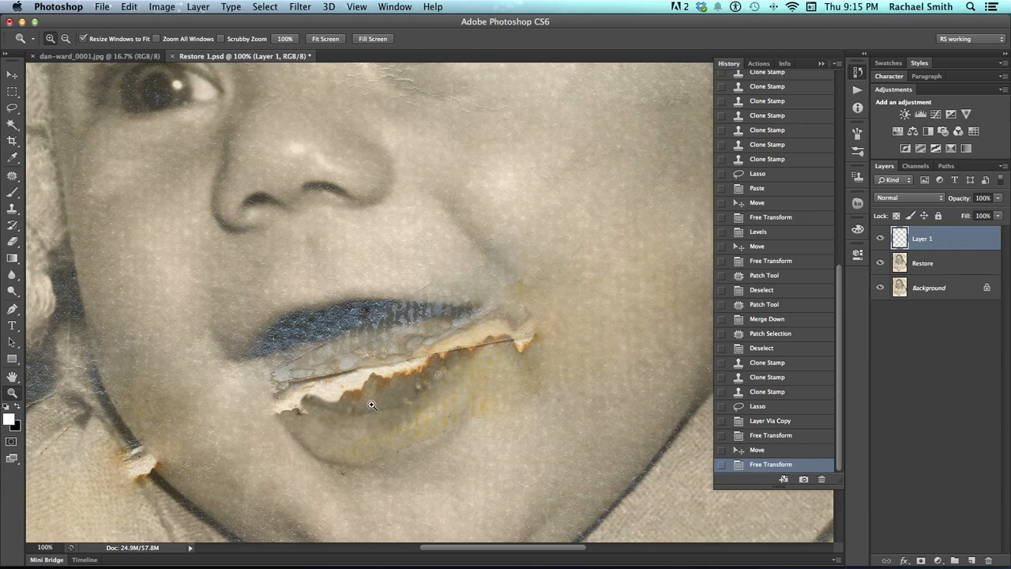
pyautogui.click(371, 410)
pyautogui.press('s')
pyautogui.moveTo(387, 387)
pyautogui.mouseDown()
pyautogui.moveTo(402, 387)
pyautogui.moveTo(372, 389)
pyautogui.moveTo(355, 371)
pyautogui.moveTo(385, 384)
pyautogui.moveTo(353, 385)
pyautogui.mouseUp()
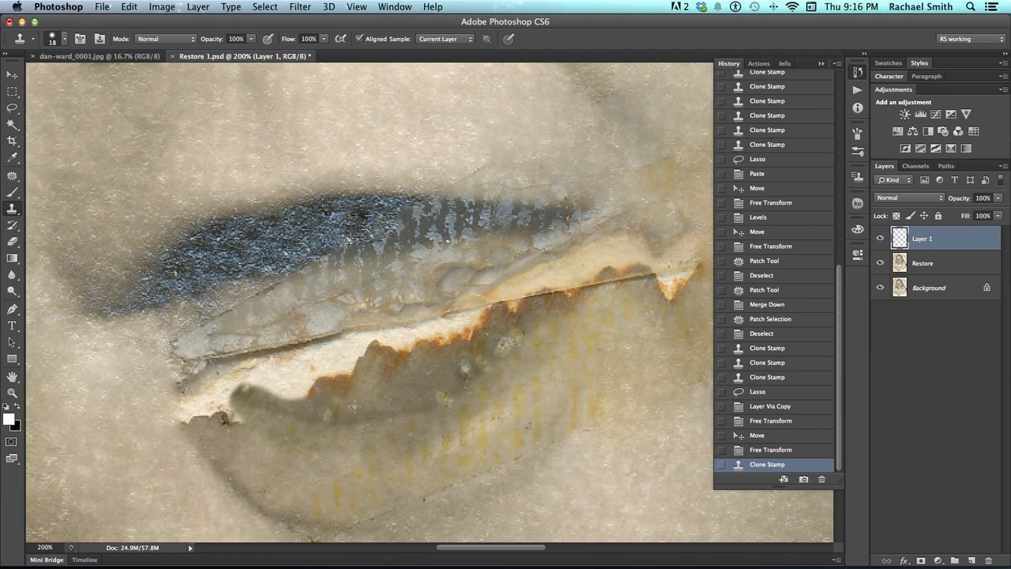
pyautogui.rightClick(956, 243)
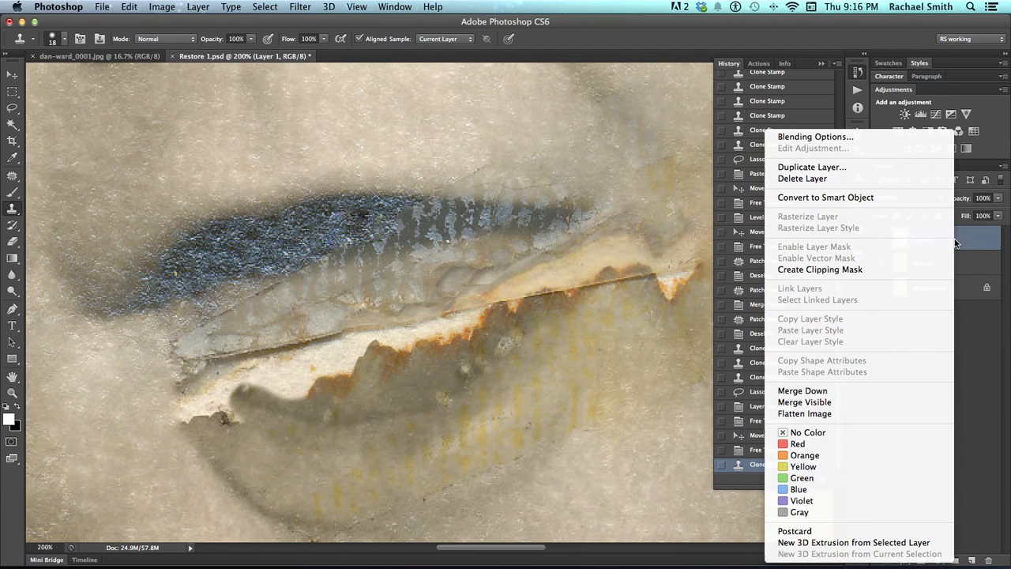
pyautogui.click(852, 391)
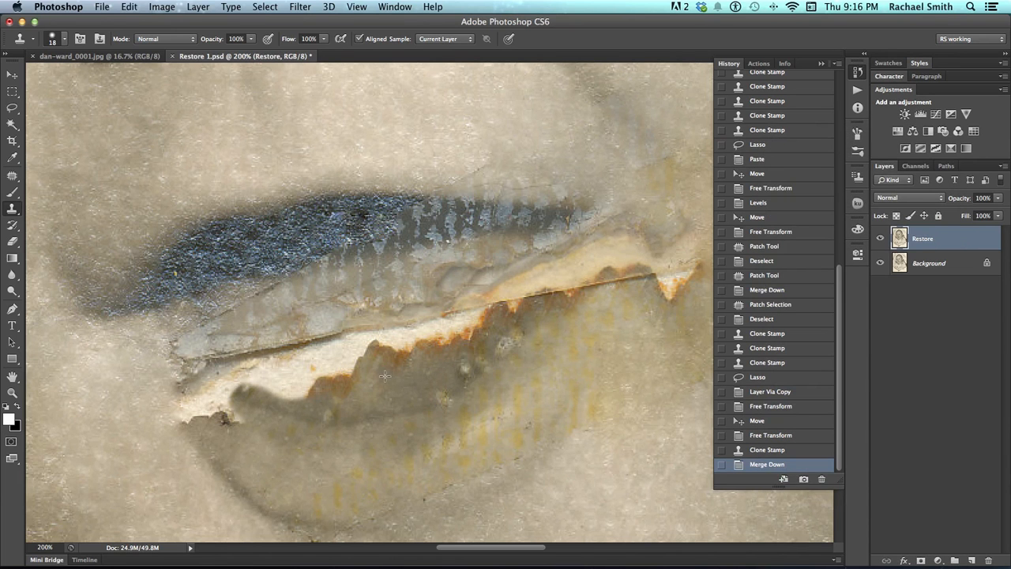
# Clone the dark inner-mouth tone over the orange torn edge at the left and middle of the mouth.
pyautogui.click(380, 366)
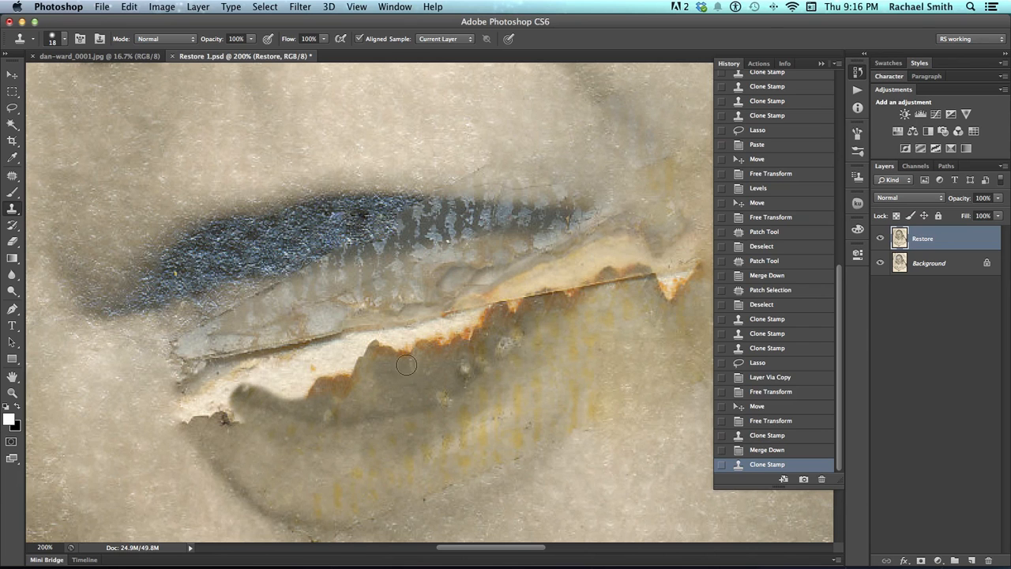
pyautogui.click(381, 353)
pyautogui.moveTo(399, 359); pyautogui.dragTo(452, 342)
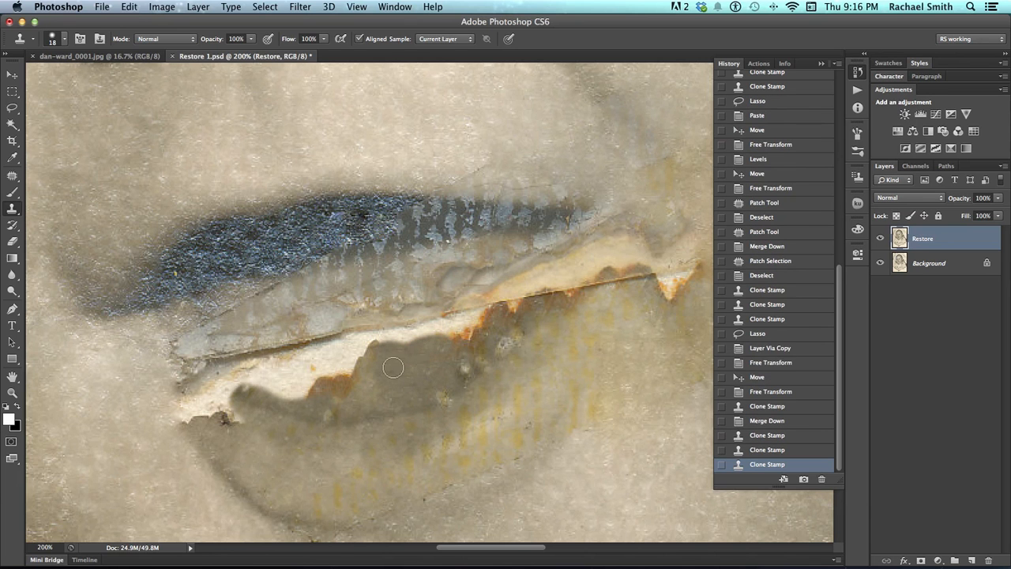
pyautogui.click(371, 383)
pyautogui.click(355, 389)
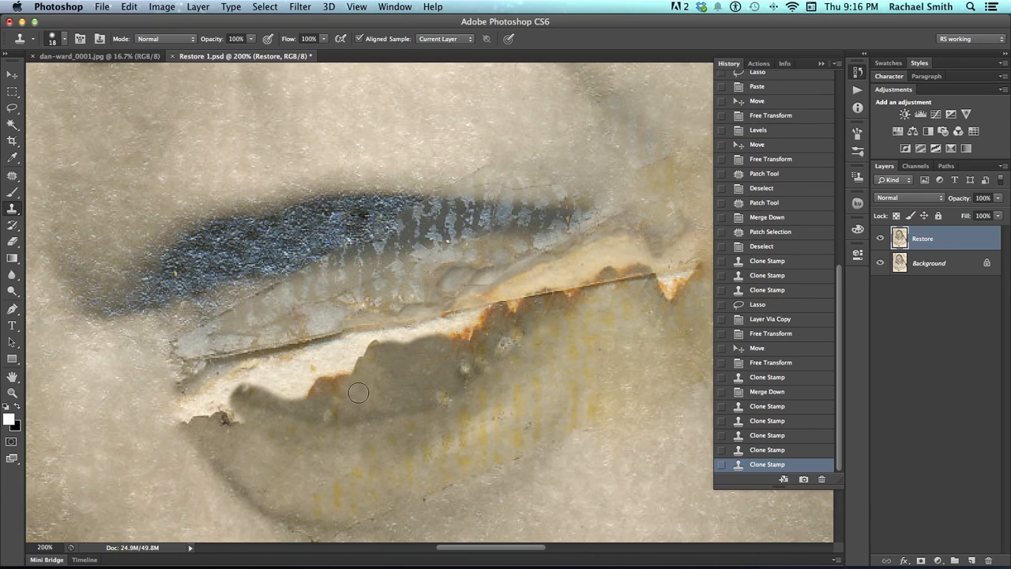
pyautogui.click(335, 395)
pyautogui.moveTo(371, 379); pyautogui.dragTo(422, 387)
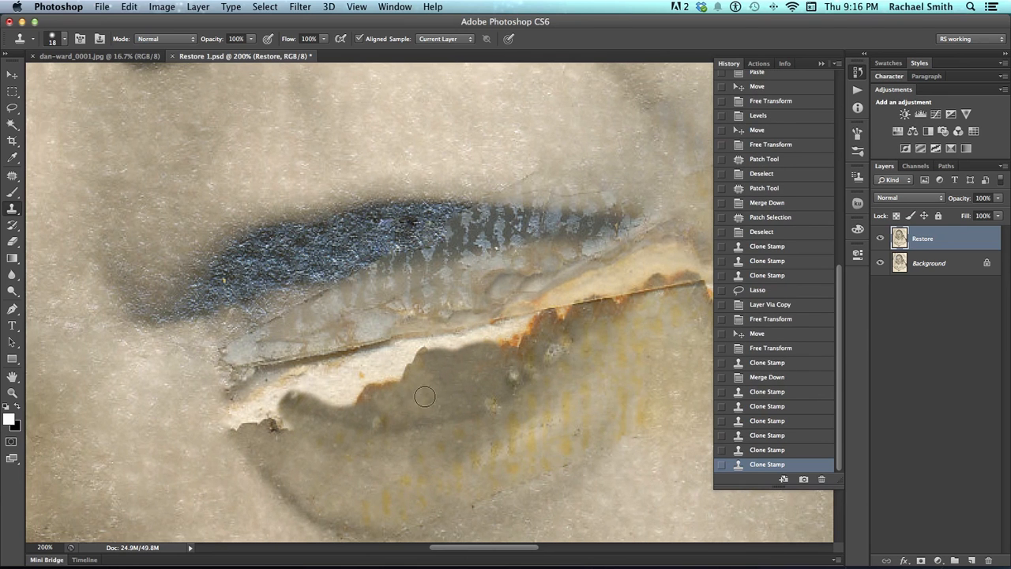
pyautogui.click(352, 399)
# Patch the yellow stains in the middle of the lower lip with cleaner texture from the skin below.
pyautogui.press('z')
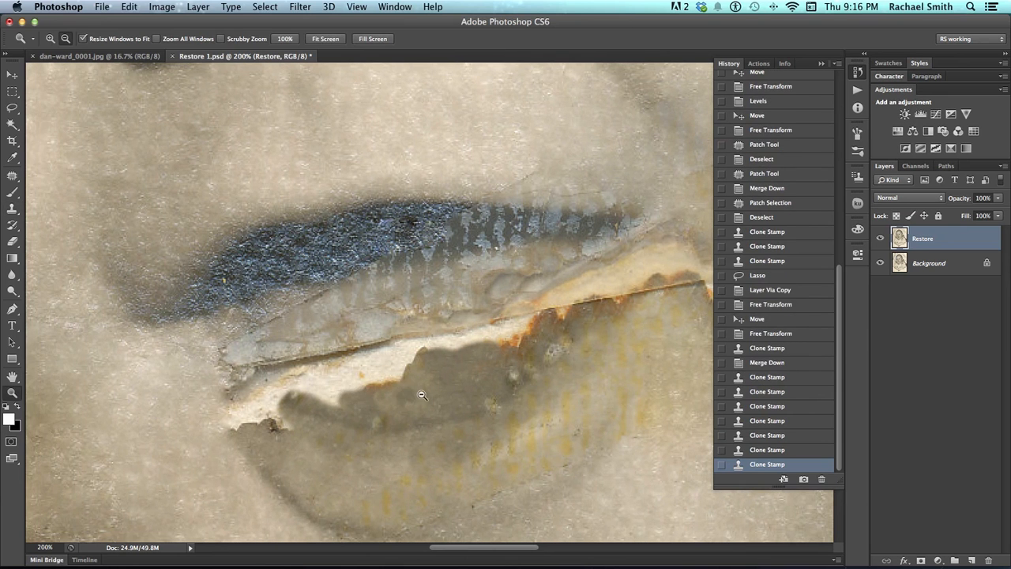
pyautogui.keyDown('alt'); pyautogui.click(425, 394); pyautogui.keyUp('alt')
pyautogui.keyDown('alt'); pyautogui.click(425, 394); pyautogui.keyUp('alt')
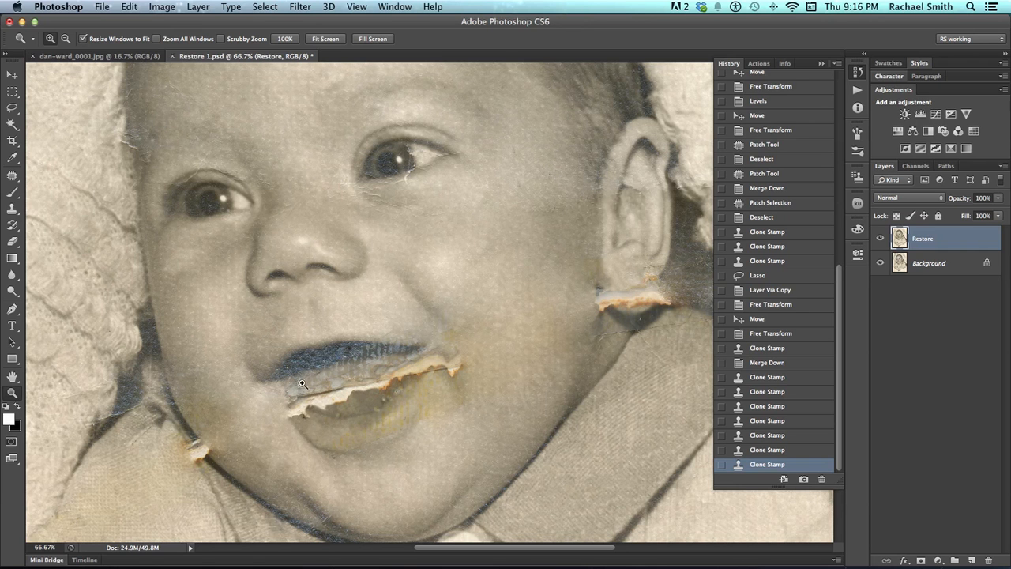
pyautogui.click(359, 405)
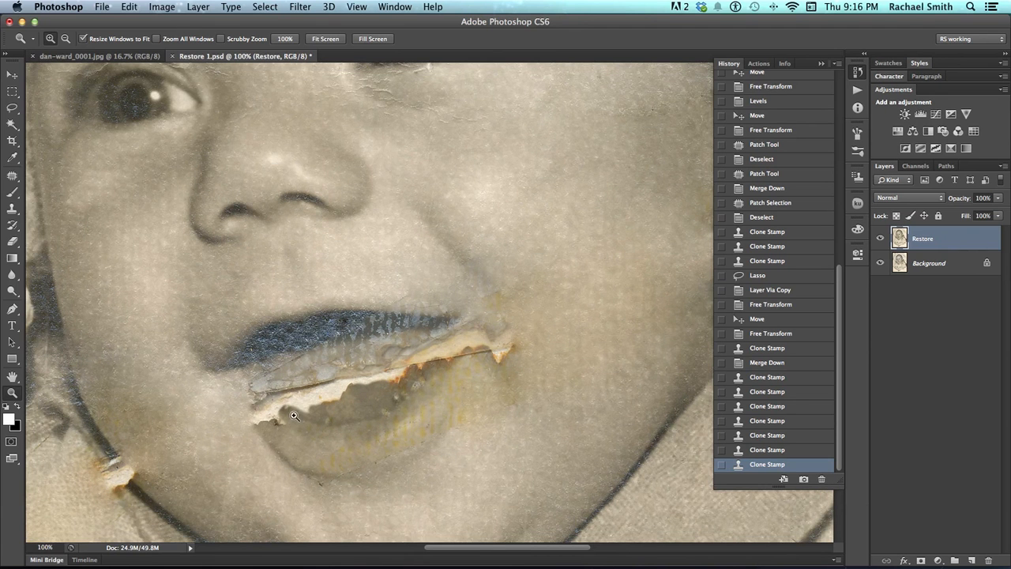
pyautogui.hscroll(-2, 388, 410)
pyautogui.scroll(-1, 387, 411)
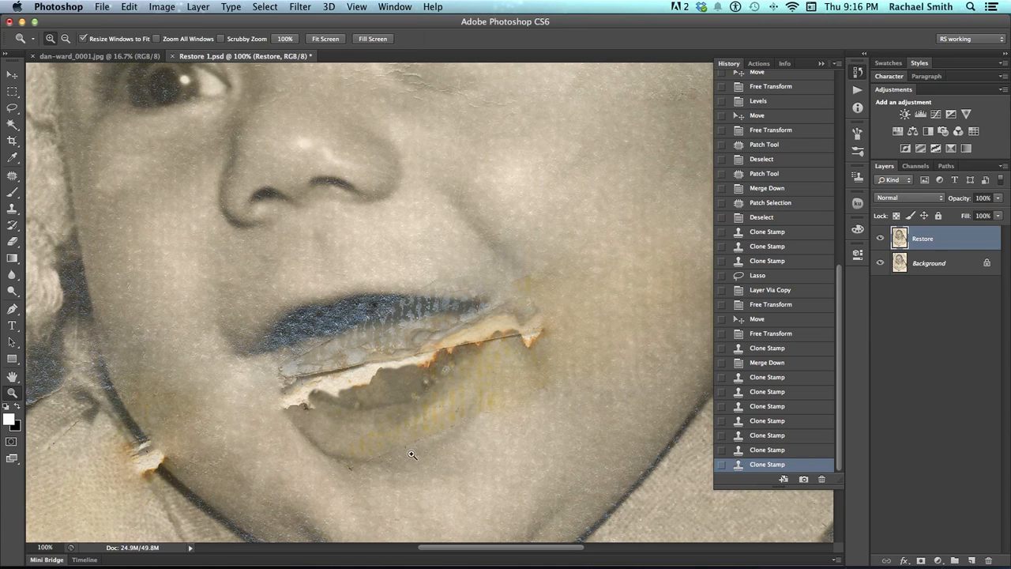
pyautogui.press('j')
pyautogui.moveTo(417, 430)
pyautogui.mouseDown()
pyautogui.moveTo(385, 446)
pyautogui.moveTo(425, 459)
pyautogui.moveTo(419, 430)
pyautogui.mouseUp()
pyautogui.moveTo(418, 444); pyautogui.dragTo(466, 456)
pyautogui.press('super+d')
pyautogui.moveTo(456, 408)
pyautogui.mouseDown()
pyautogui.moveTo(420, 434)
pyautogui.moveTo(456, 409)
pyautogui.moveTo(493, 433)
pyautogui.mouseUp()
pyautogui.press('super+d')
# Patch the yellow streaks toward the right end of the lower lip, drawing on cleaner areas nearby.
pyautogui.moveTo(463, 402)
pyautogui.mouseDown()
pyautogui.moveTo(463, 428)
pyautogui.moveTo(483, 412)
pyautogui.mouseUp()
pyautogui.moveTo(479, 414); pyautogui.dragTo(520, 429)
pyautogui.press('super+d')
pyautogui.moveTo(495, 384)
pyautogui.mouseDown()
pyautogui.moveTo(546, 400)
pyautogui.moveTo(554, 392)
pyautogui.mouseUp()
pyautogui.moveTo(488, 422)
pyautogui.mouseDown()
pyautogui.moveTo(460, 424)
pyautogui.moveTo(459, 444)
pyautogui.moveTo(481, 429)
pyautogui.moveTo(557, 454)
pyautogui.mouseUp()
pyautogui.press('super+d')
pyautogui.moveTo(512, 416)
pyautogui.mouseDown()
pyautogui.moveTo(488, 421)
pyautogui.moveTo(507, 428)
pyautogui.moveTo(493, 417)
pyautogui.moveTo(514, 424)
pyautogui.moveTo(530, 406)
pyautogui.mouseUp()
pyautogui.press('super+d')
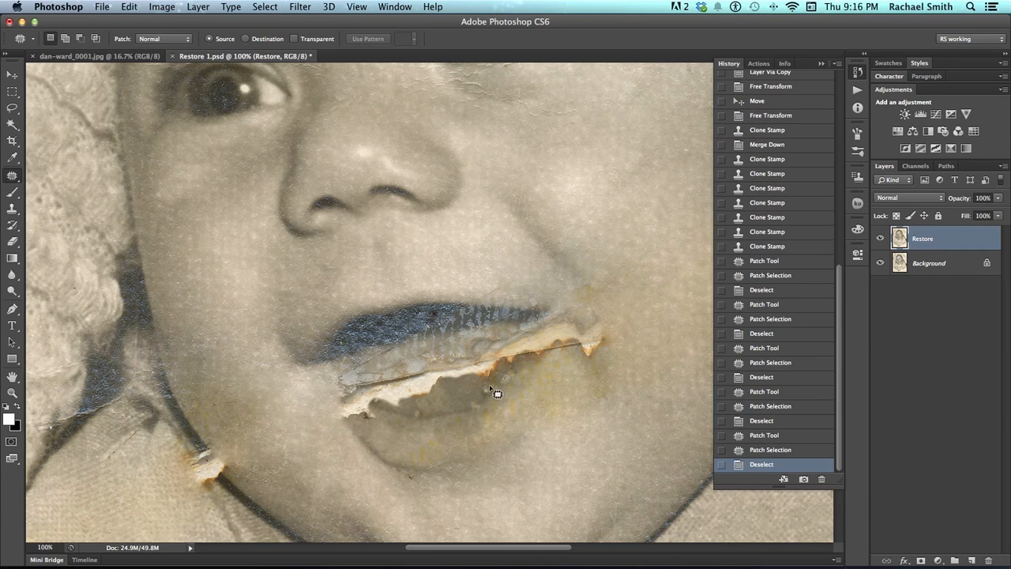
# Clone out the pale spots and remaining blemishes in the dark area inside the mouth with an 18 px brush.
pyautogui.press('s')
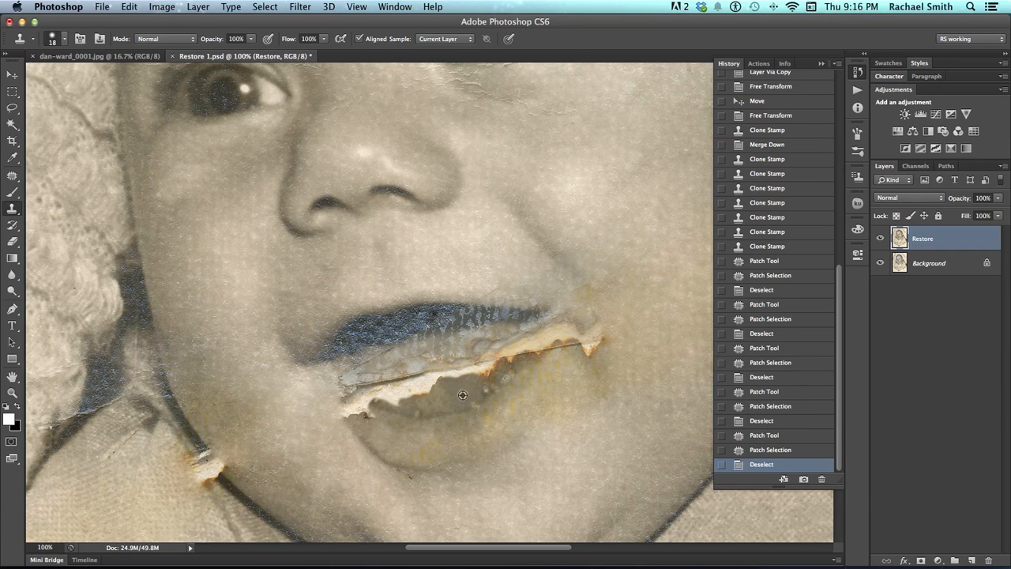
pyautogui.moveTo(485, 389); pyautogui.dragTo(489, 381)
pyautogui.click(495, 384)
pyautogui.click(467, 405)
pyautogui.click(421, 412)
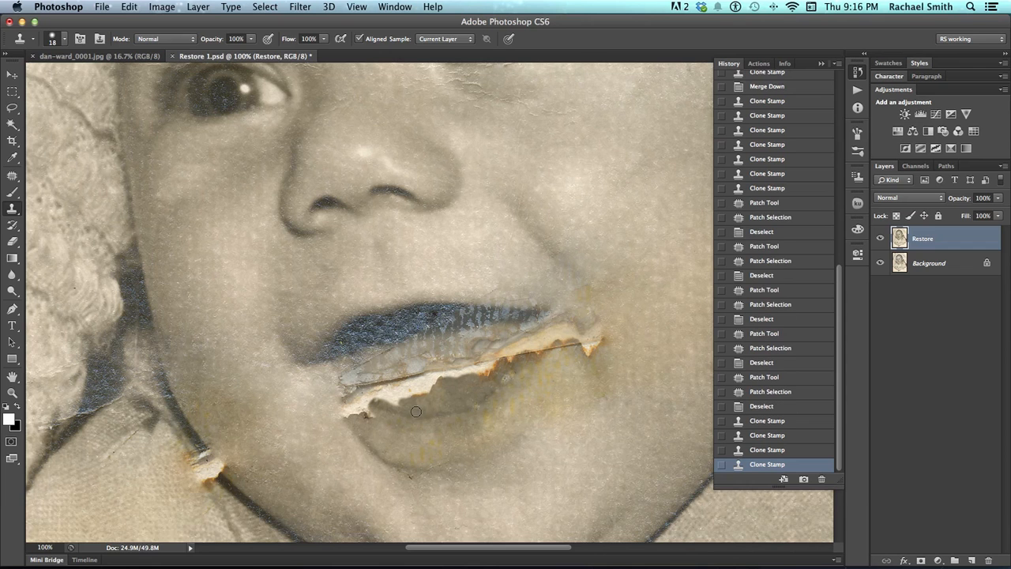
# Clone clean skin near the cheek crease above the mouth's right corner with a 50 px brush.
pyautogui.scroll(2, 426, 414)
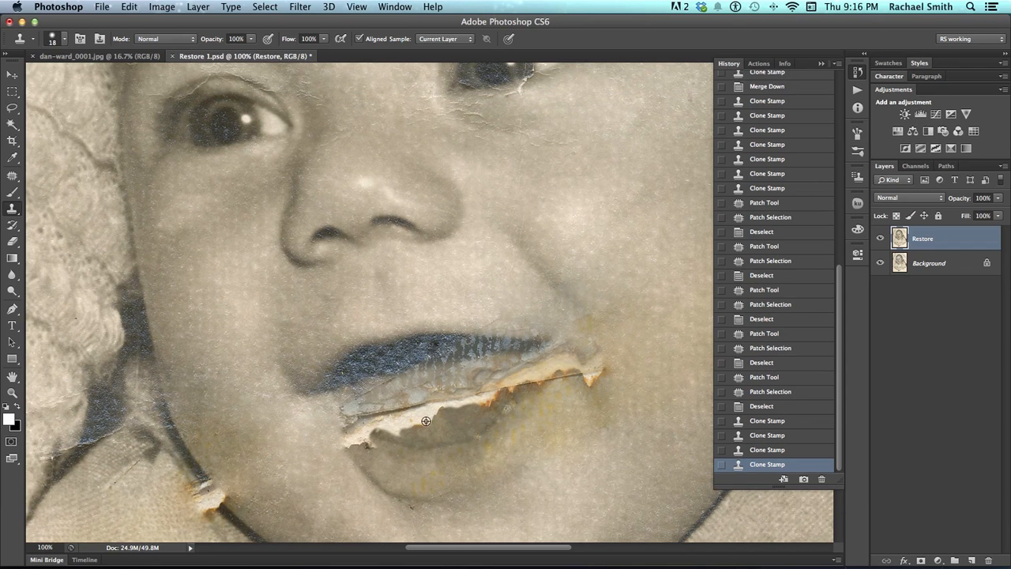
pyautogui.moveTo(450, 421); pyautogui.dragTo(344, 403)
pyautogui.keyDown('alt'); pyautogui.keyDown('super'); pyautogui.click(335, 383); pyautogui.keyUp('super'); pyautogui.keyUp('alt')
pyautogui.moveTo(416, 385); pyautogui.dragTo(391, 398)
pyautogui.click(388, 401)
pyautogui.press('s')
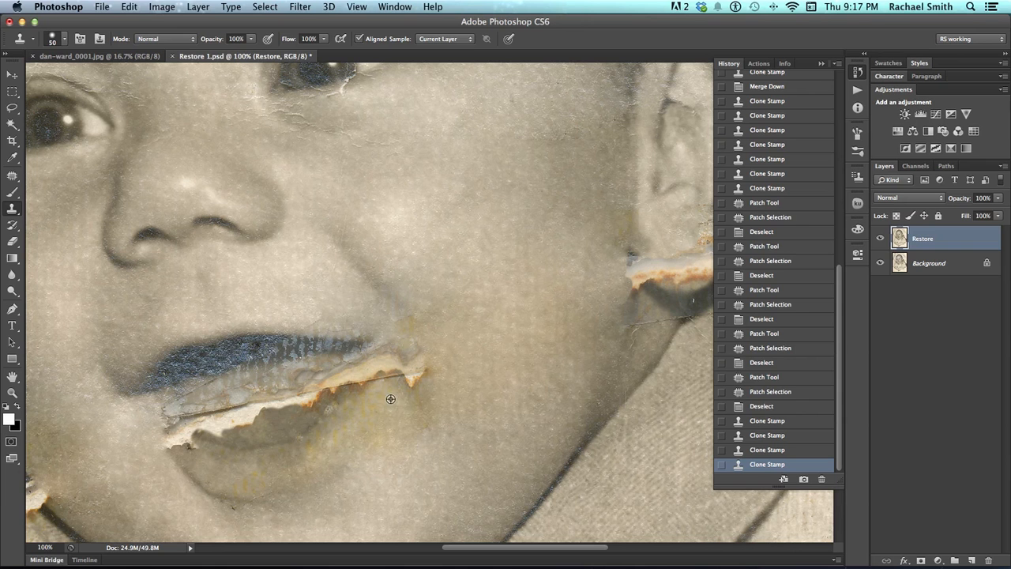
pyautogui.click(367, 322)
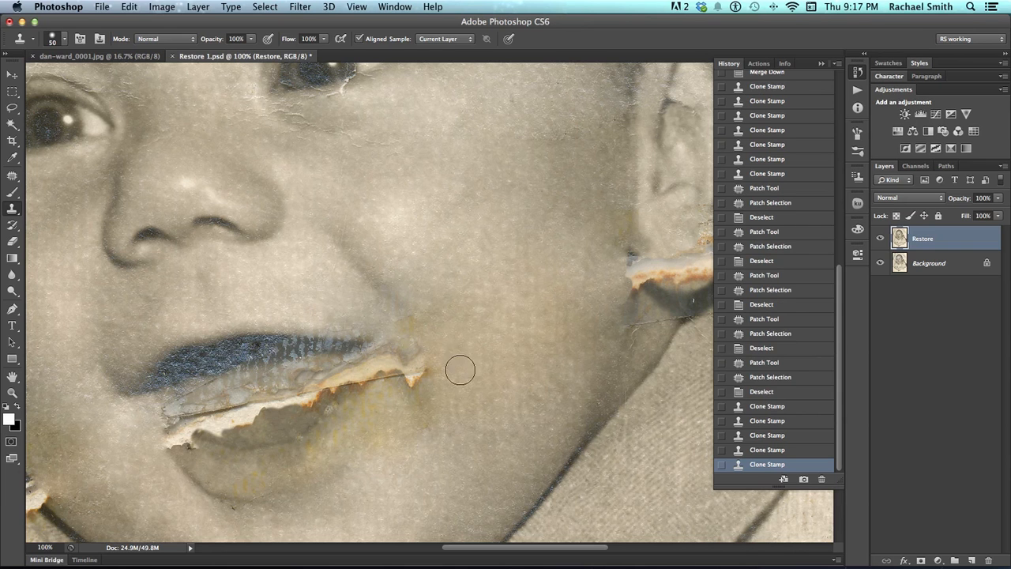
# Lasso the left part of the blue-stained upper lip, copy it to a new layer and flip the copy horizontally.
pyautogui.hscroll(-5, 460, 370)
pyautogui.scroll(-2, 461, 370)
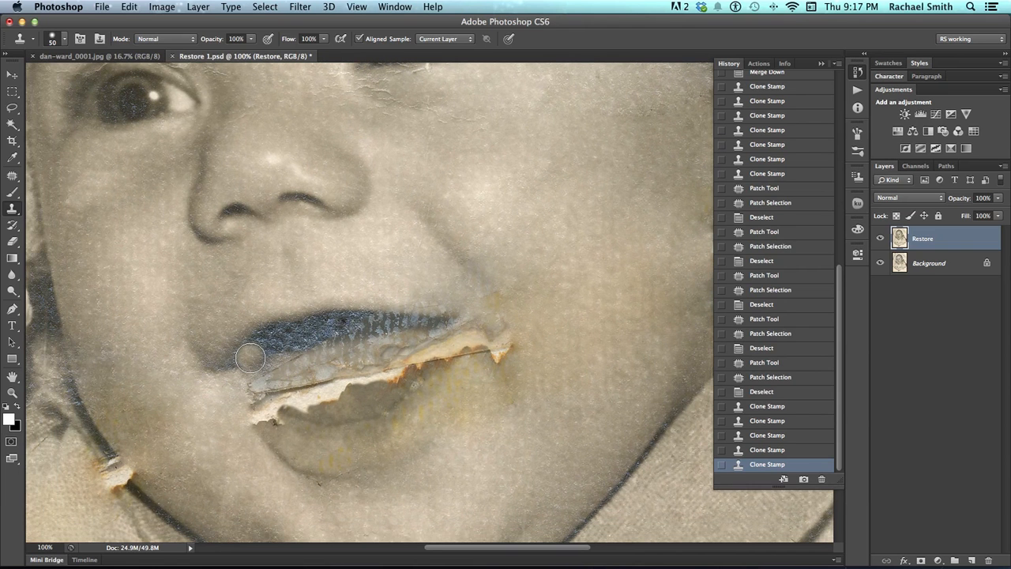
pyautogui.press('l')
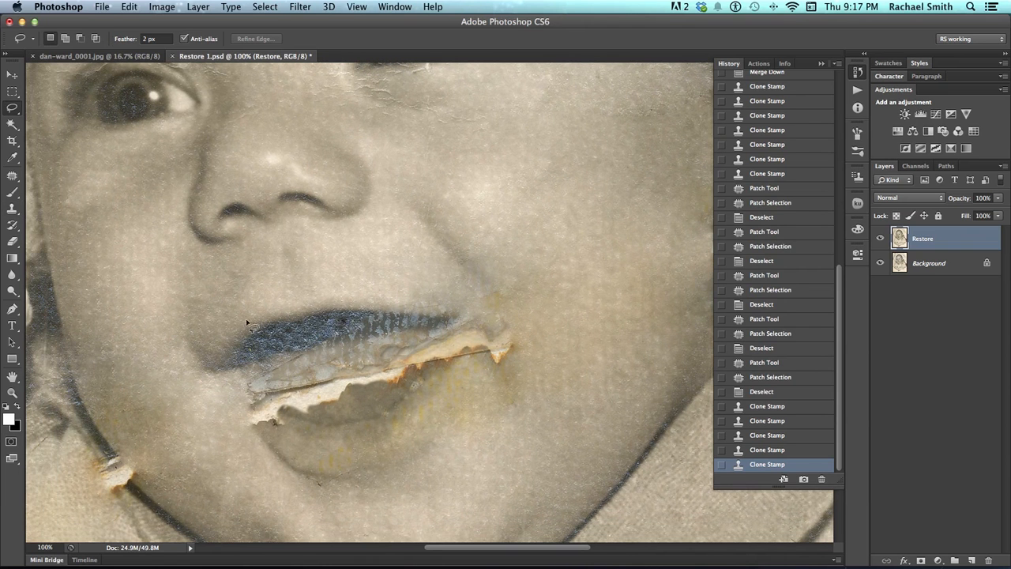
pyautogui.moveTo(279, 314)
pyautogui.mouseDown()
pyautogui.moveTo(220, 356)
pyautogui.moveTo(240, 368)
pyautogui.moveTo(294, 355)
pyautogui.moveTo(321, 325)
pyautogui.moveTo(278, 313)
pyautogui.mouseUp()
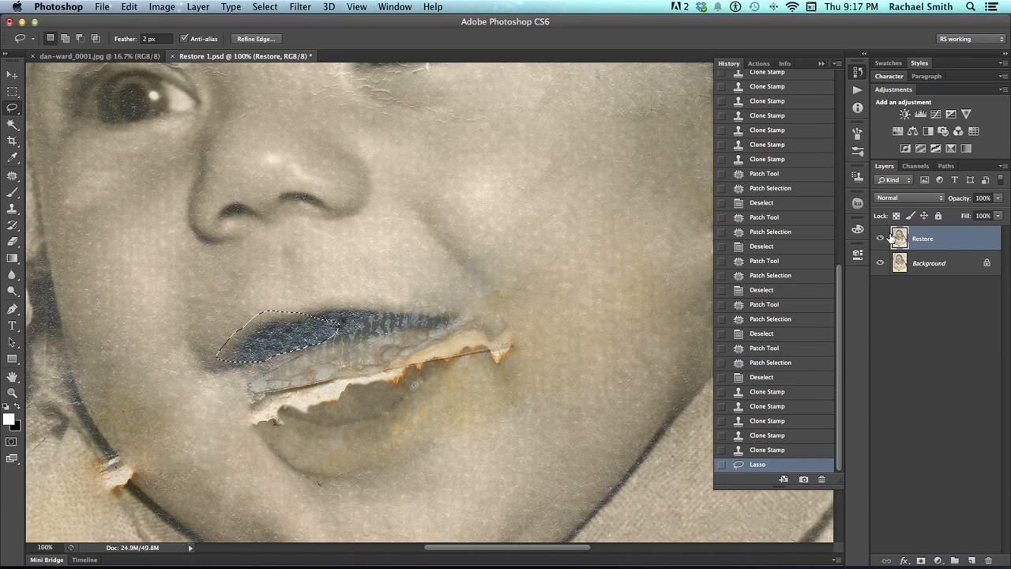
pyautogui.press('super+j')
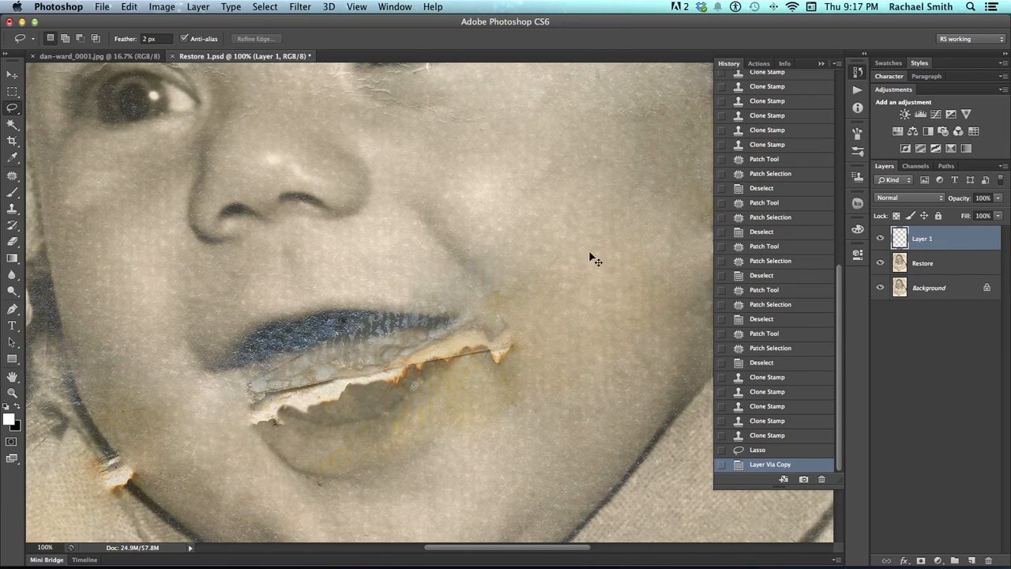
pyautogui.press('super+t')
pyautogui.rightClick(288, 328)
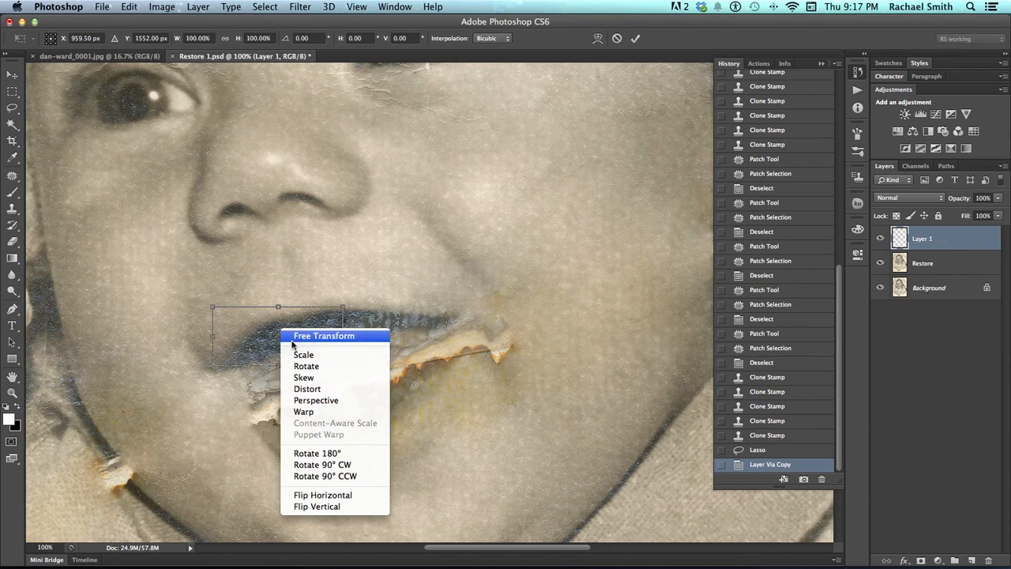
pyautogui.click(335, 498)
pyautogui.press('Return')
# Move the flipped lip copy over the upper lip's right end, rotate it about 12° counterclockwise and distort its corners to follow the lip.
pyautogui.press('v')
pyautogui.moveTo(273, 332)
pyautogui.mouseDown()
pyautogui.moveTo(339, 316)
pyautogui.moveTo(393, 327)
pyautogui.moveTo(447, 368)
pyautogui.moveTo(499, 367)
pyautogui.moveTo(503, 357)
pyautogui.mouseUp()
pyautogui.press('super+t')
pyautogui.moveTo(390, 329); pyautogui.dragTo(366, 294)
pyautogui.moveTo(409, 335); pyautogui.dragTo(419, 333)
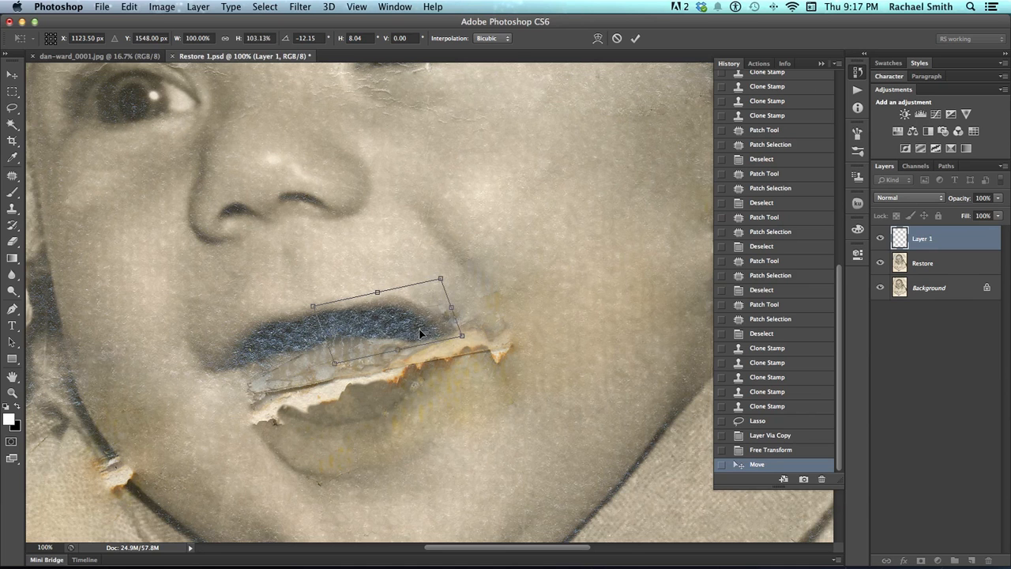
pyautogui.moveTo(446, 276); pyautogui.dragTo(409, 311)
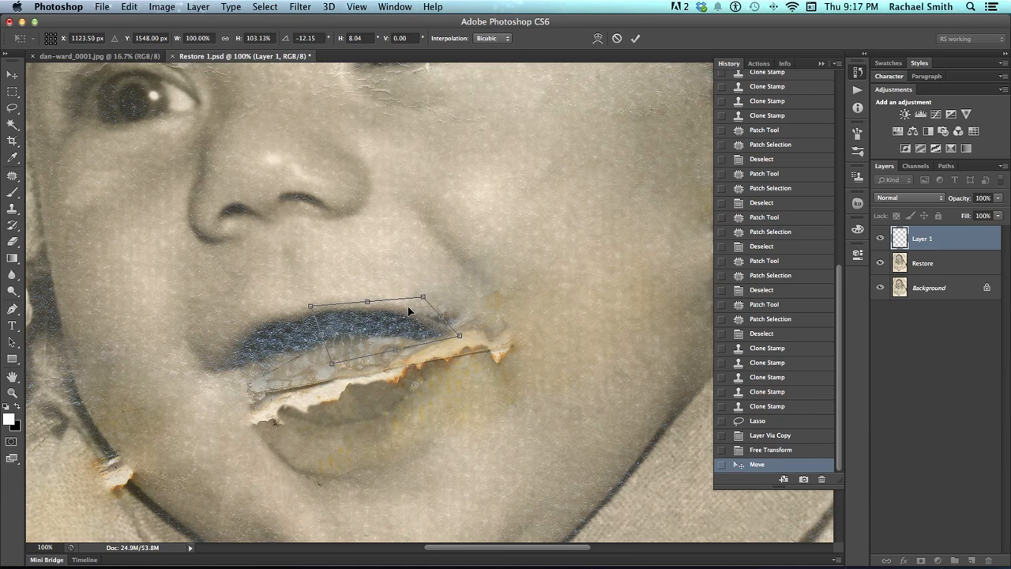
pyautogui.moveTo(459, 337); pyautogui.dragTo(470, 334)
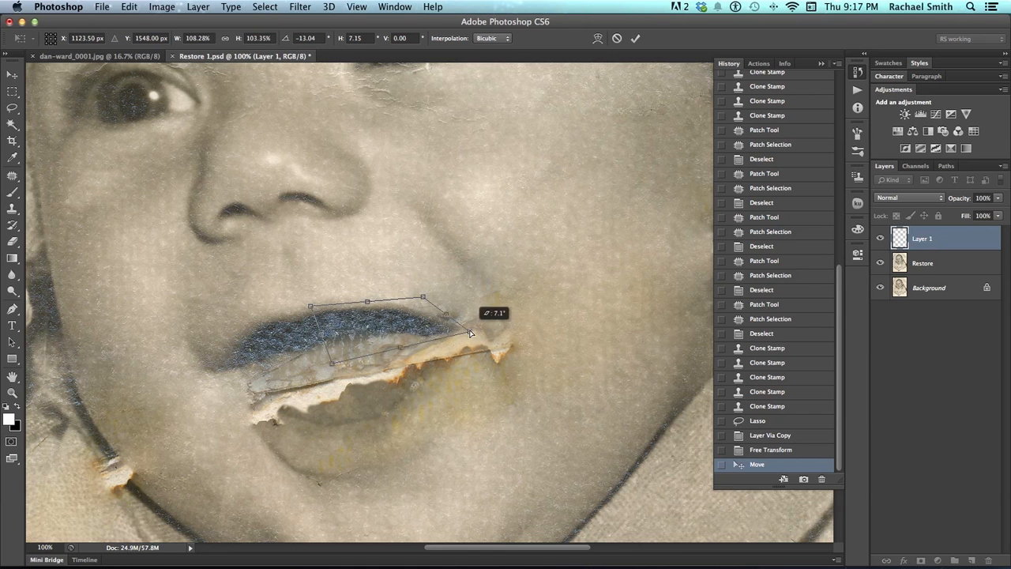
pyautogui.press('Return')
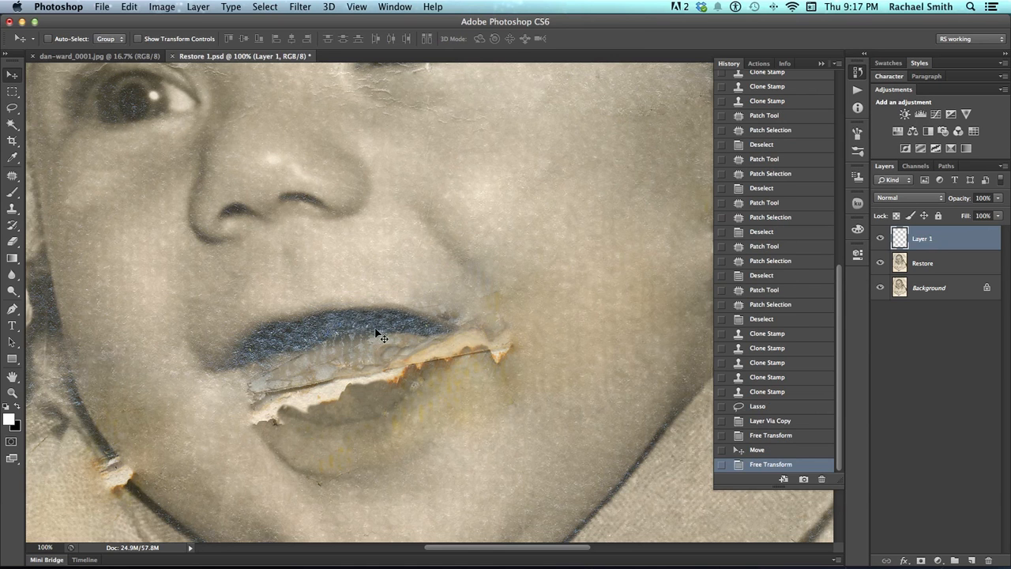
# Merge the transformed lip copy layer down into the Restore layer.
pyautogui.moveTo(353, 343); pyautogui.dragTo(409, 340)
pyautogui.press('z')
pyautogui.keyDown('alt'); pyautogui.click(452, 325); pyautogui.keyUp('alt')
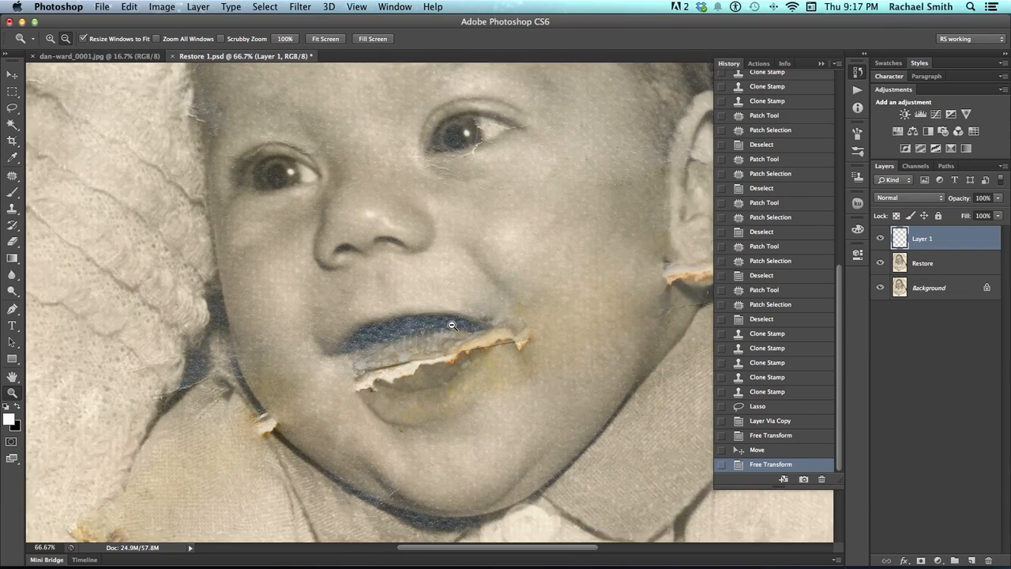
pyautogui.keyDown('alt'); pyautogui.click(452, 325); pyautogui.keyUp('alt')
pyautogui.keyDown('alt'); pyautogui.click(469, 340); pyautogui.keyUp('alt')
pyautogui.keyDown('alt'); pyautogui.click(478, 351); pyautogui.keyUp('alt')
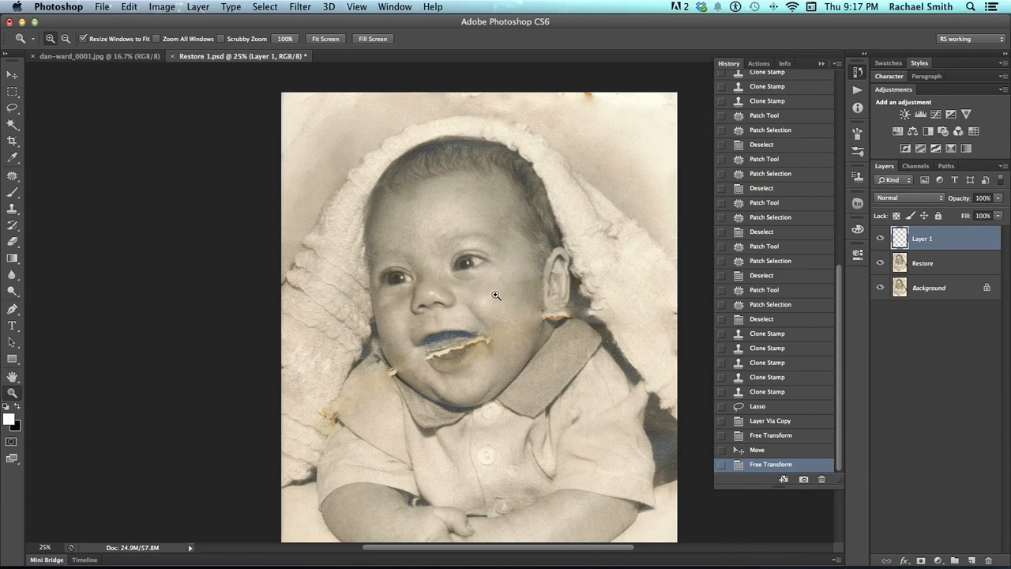
pyautogui.scroll(-1, 496, 295)
pyautogui.rightClick(467, 321)
pyautogui.click(567, 310)
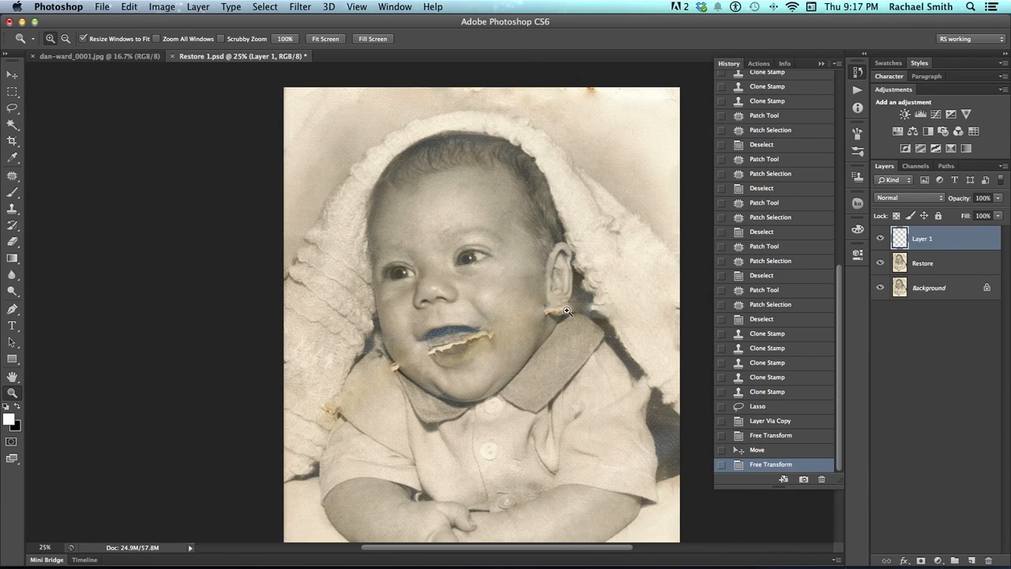
pyautogui.rightClick(921, 241)
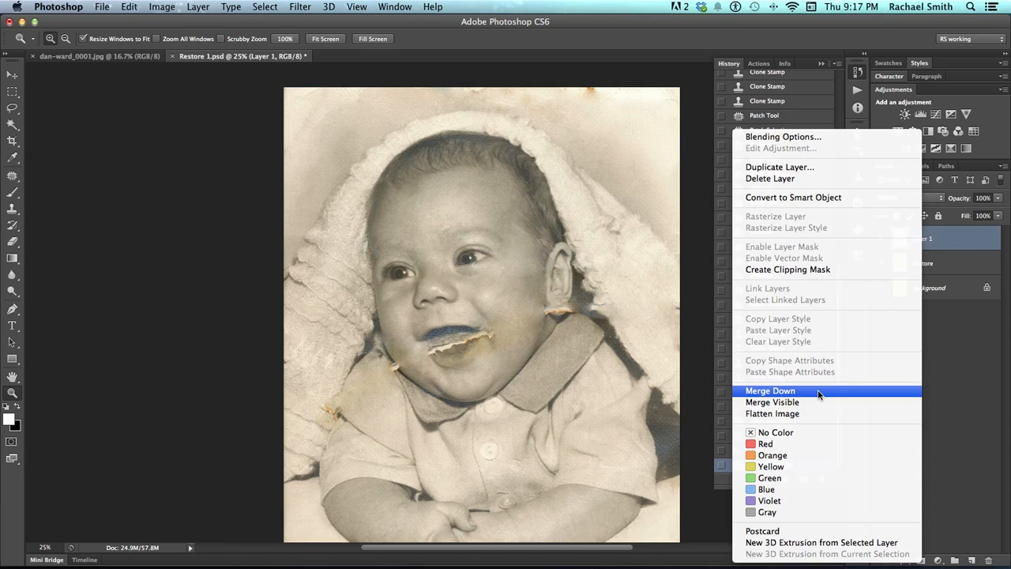
pyautogui.click(819, 392)
# Compare the restoration with the damaged original by toggling the Restore layer's visibility, and inspect the whole photo for remaining damage.
pyautogui.click(880, 238)
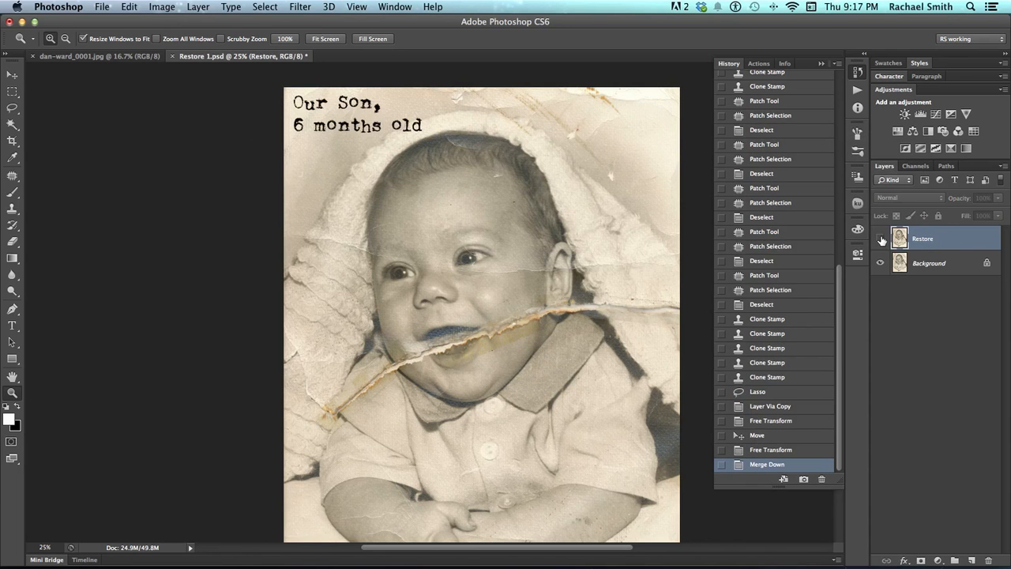
pyautogui.click(881, 238)
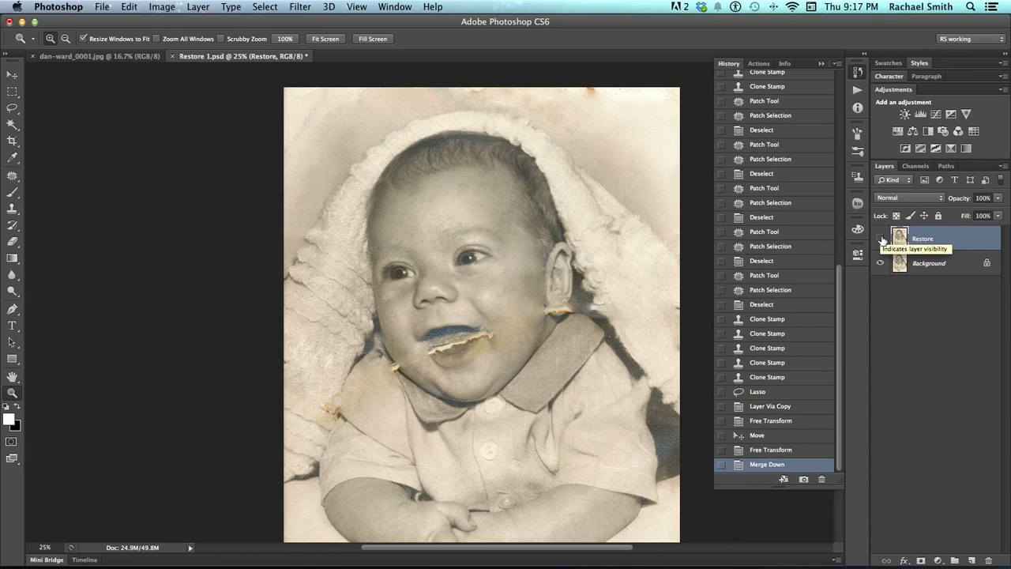
pyautogui.click(882, 238)
pyautogui.moveTo(665, 271); pyautogui.dragTo(668, 216)
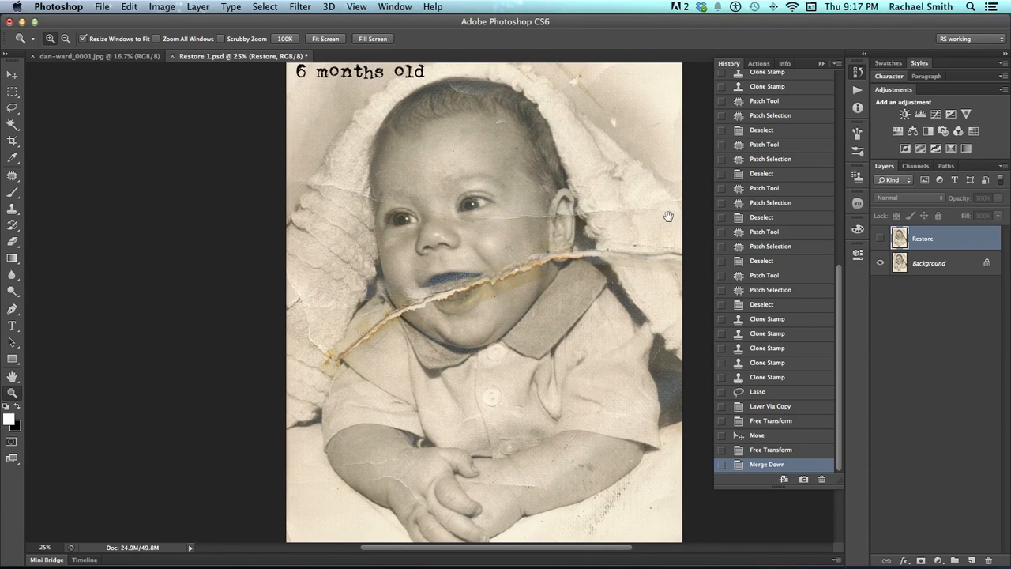
pyautogui.click(880, 239)
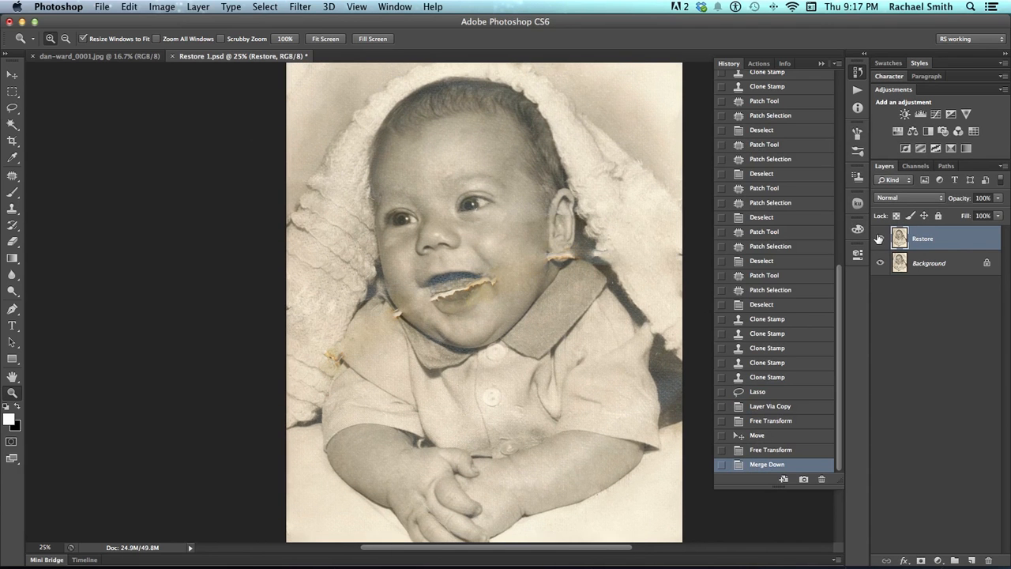
pyautogui.moveTo(643, 232); pyautogui.dragTo(591, 272)
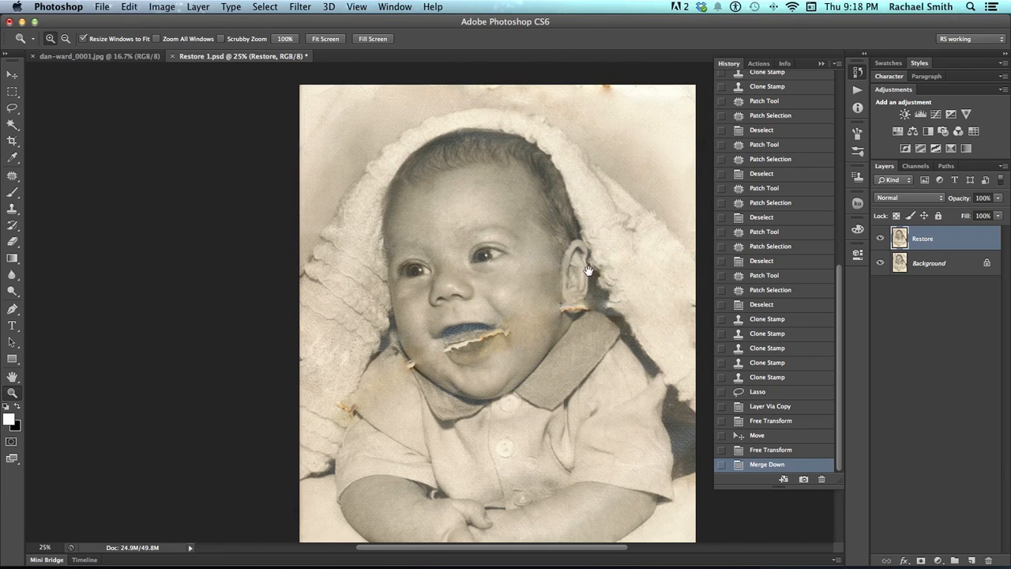
pyautogui.moveTo(517, 248); pyautogui.dragTo(480, 237)
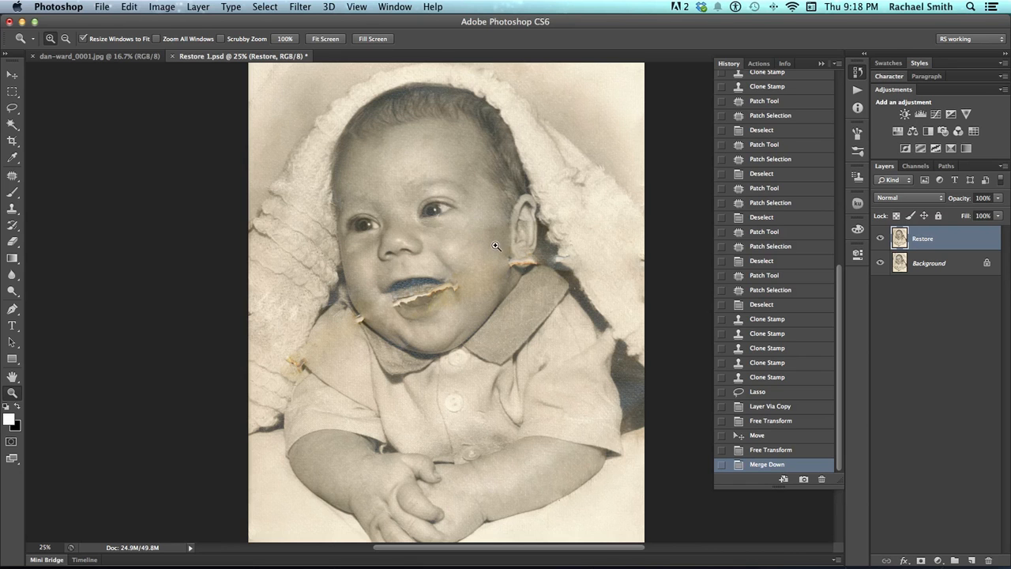
pyautogui.moveTo(495, 235); pyautogui.dragTo(502, 253)
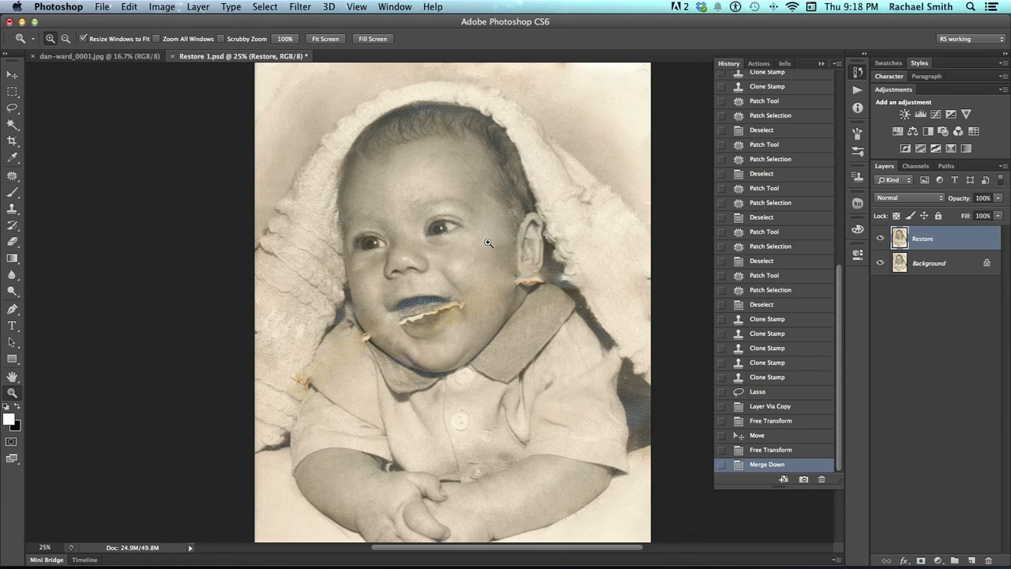
pyautogui.moveTo(475, 279); pyautogui.dragTo(475, 228)
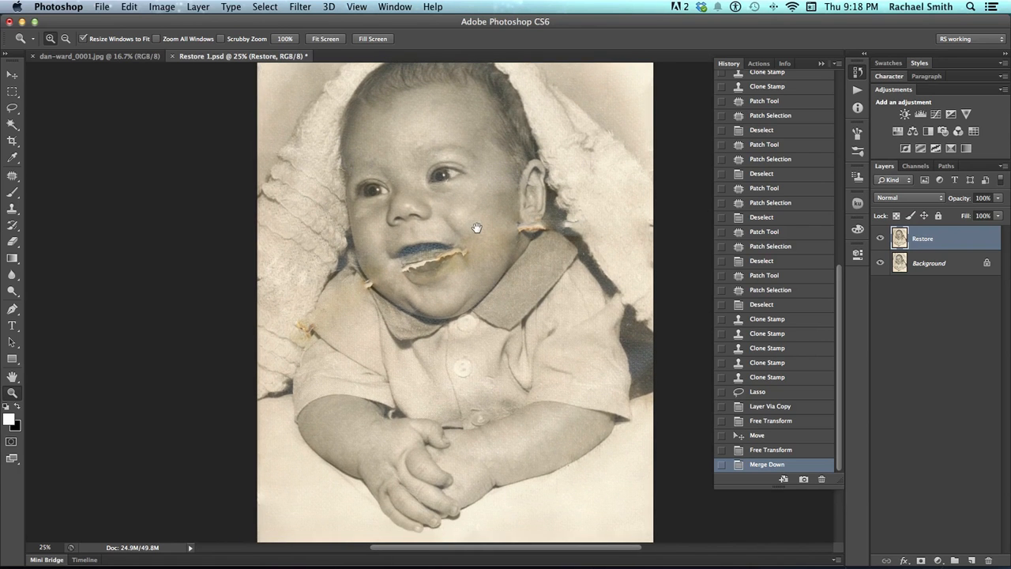